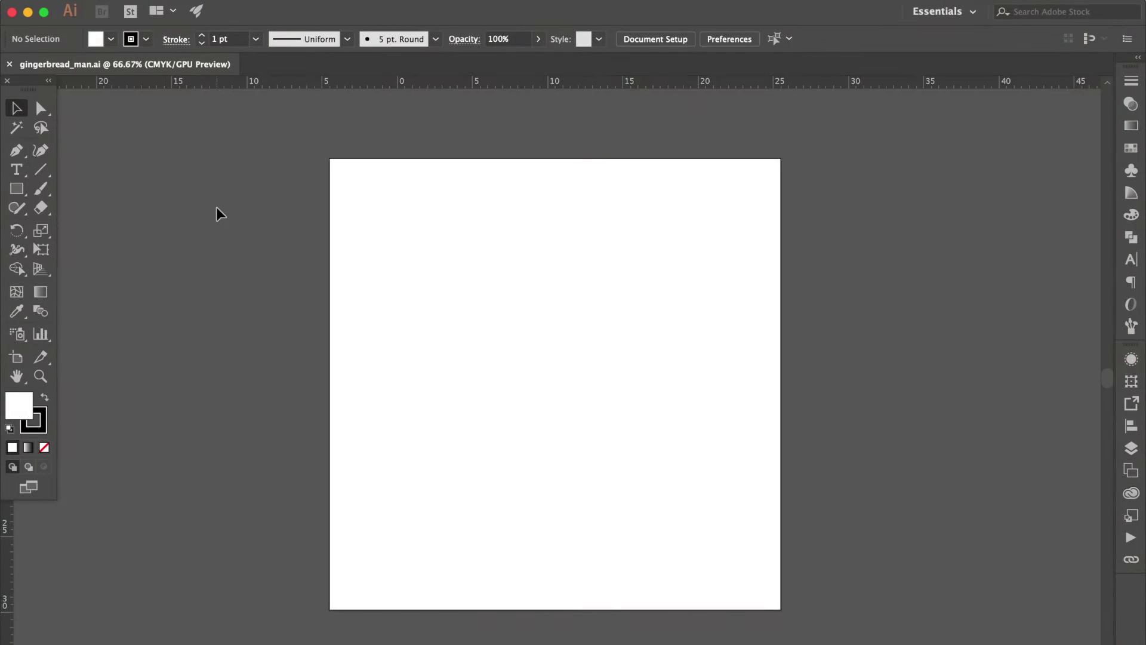
Remove the stroke colour and draw a 30 × 30 cm rectangle covering the whole artboard.
click(34, 421)
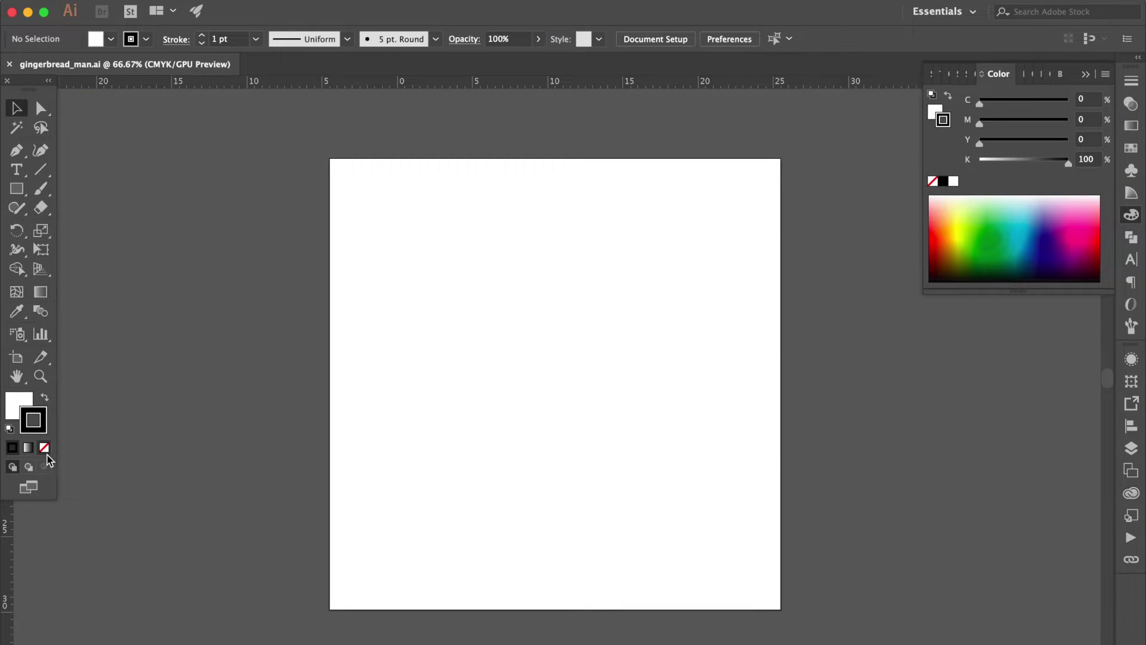
click(45, 448)
click(17, 402)
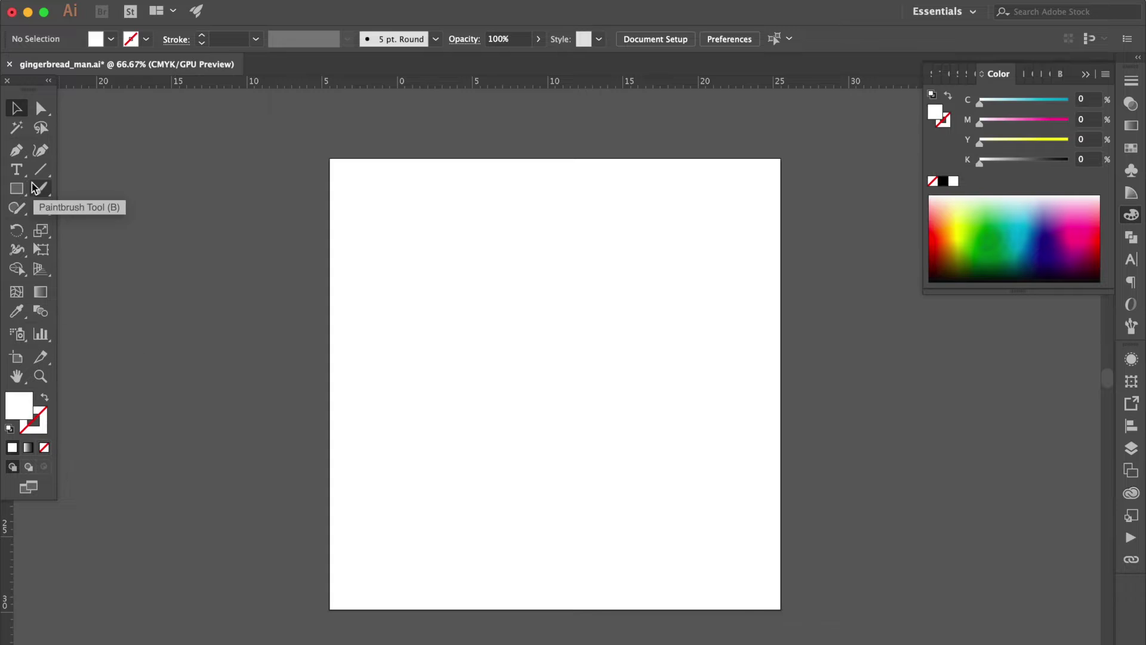
click(16, 188)
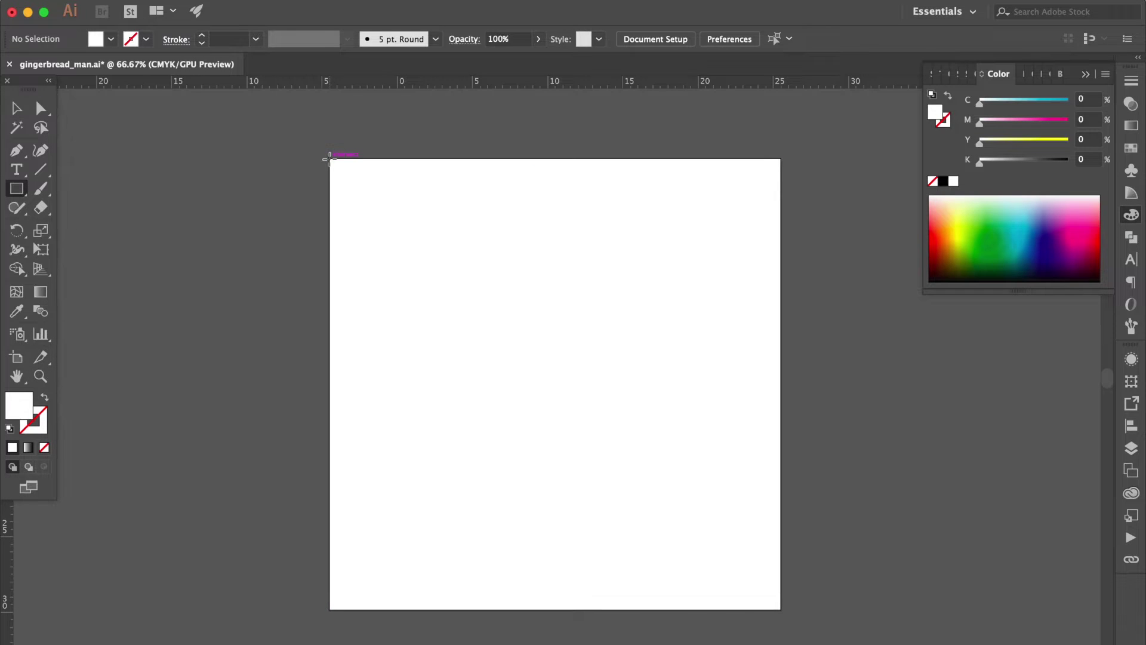
drag(329, 158, 781, 609)
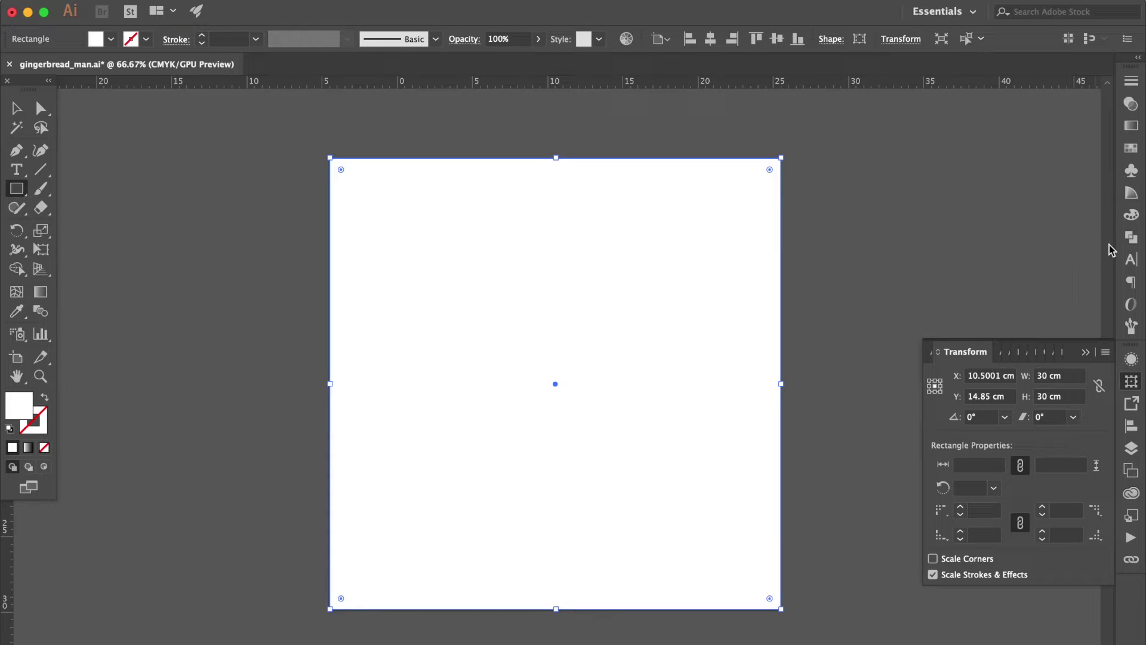
Fill the artboard-sized background rectangle with the red swatch and deselect it.
click(1131, 148)
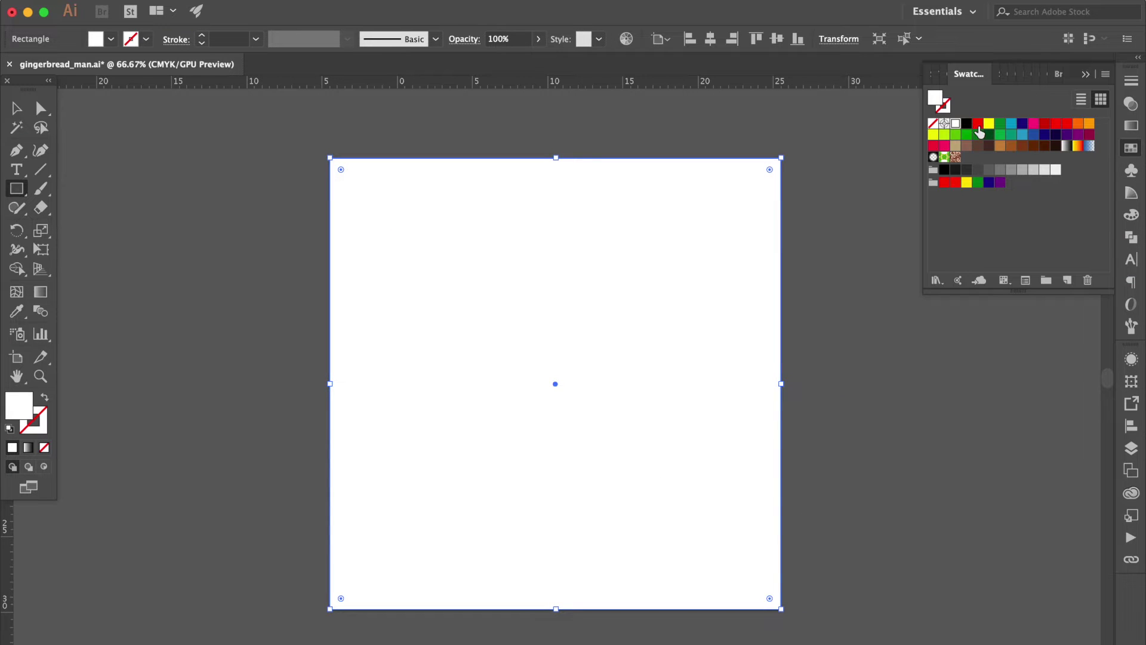
click(978, 126)
key(v)
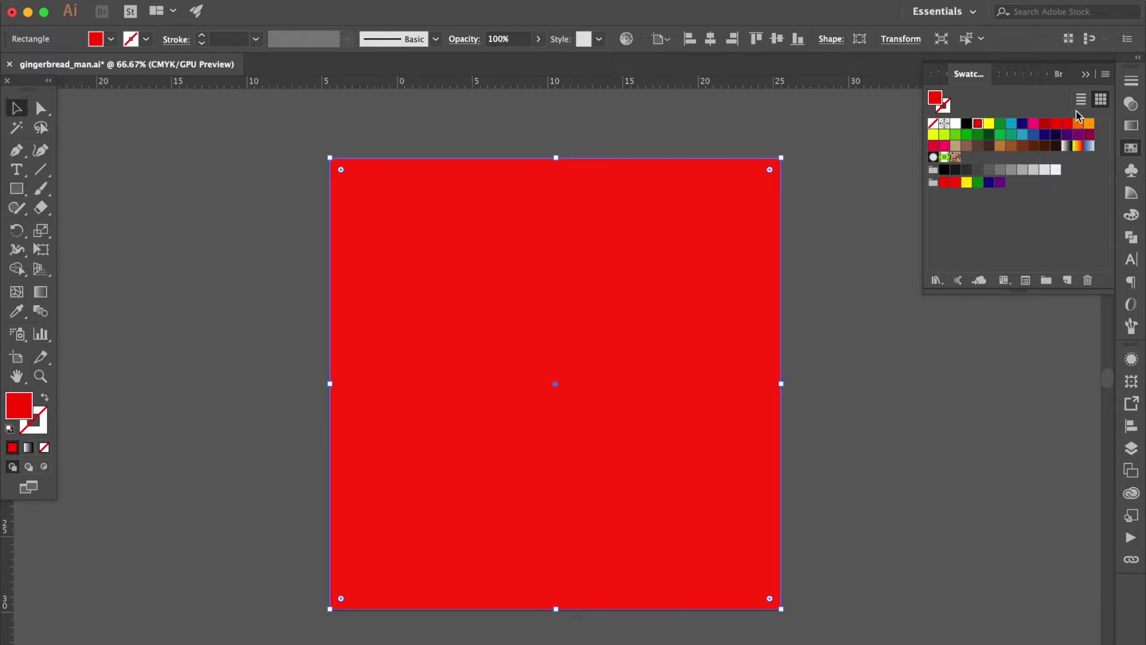
click(1085, 73)
click(876, 250)
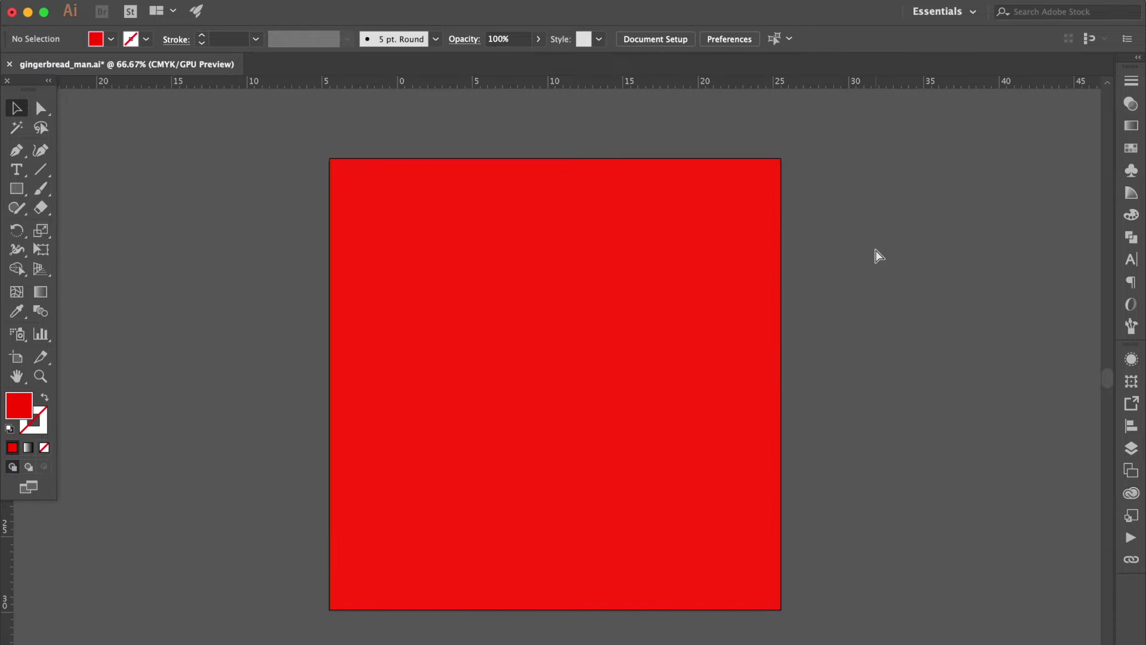
Draw a white circle about 8.5 cm in diameter in the upper middle of the red background for the head.
drag(21, 194, 78, 225)
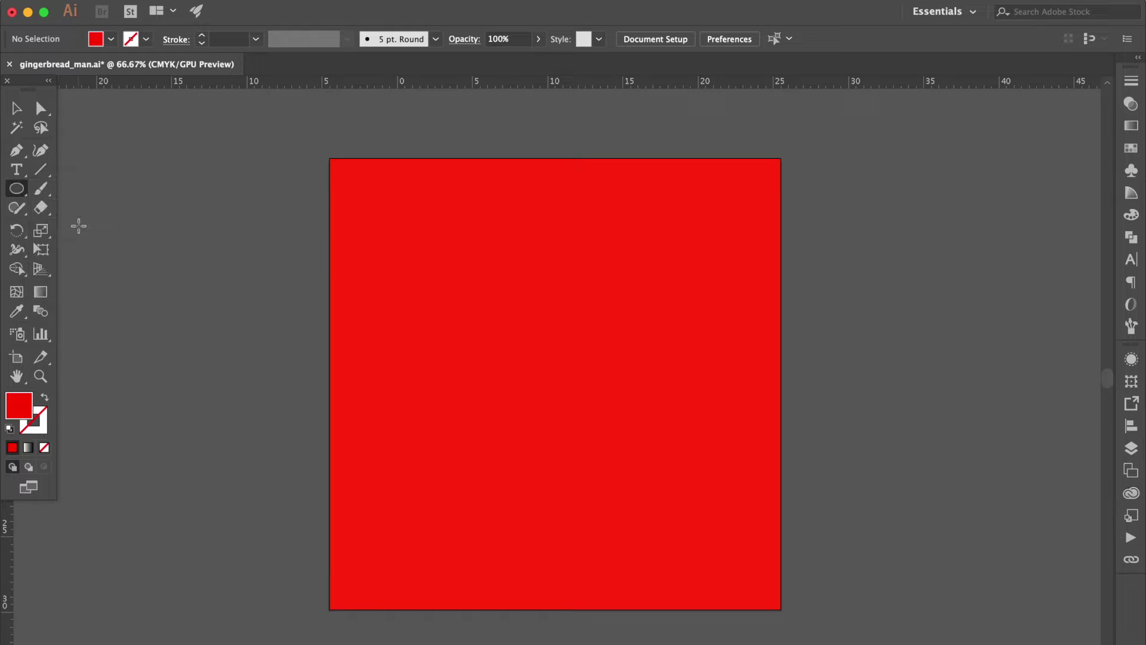
click(1131, 149)
click(956, 124)
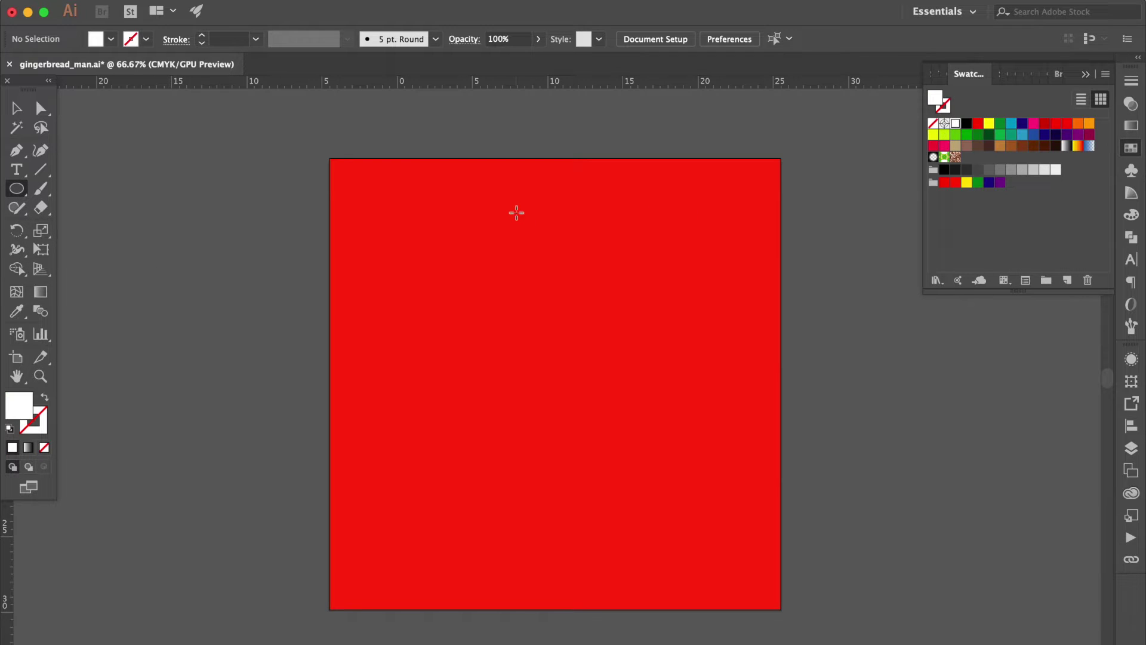
drag(485, 224, 612, 340)
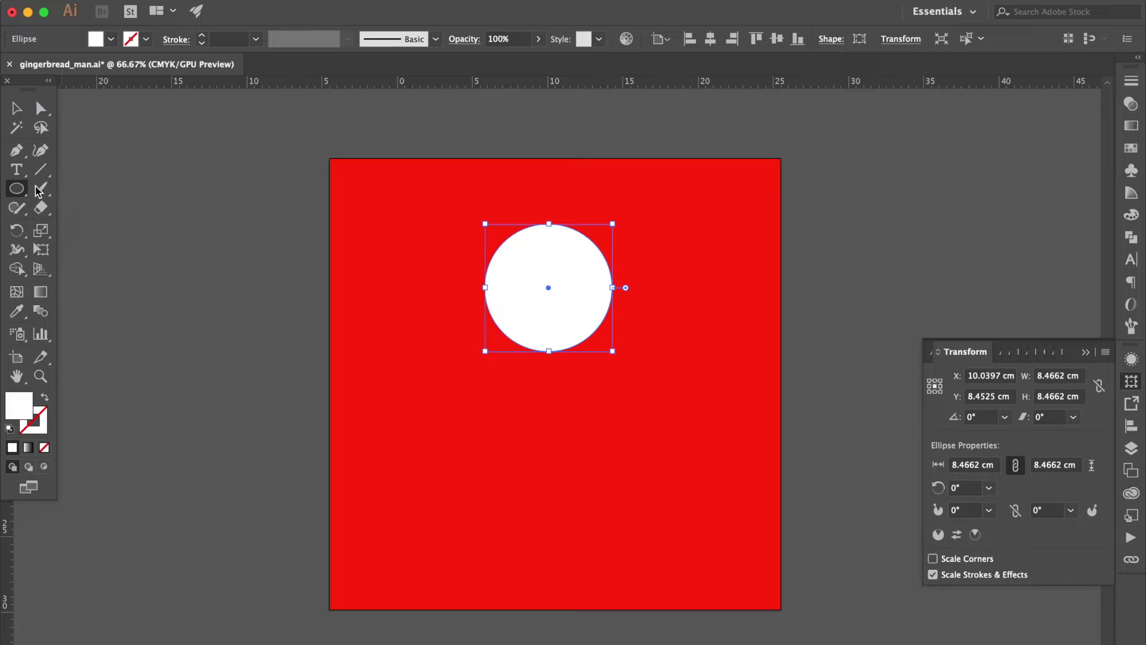
Draw a white body rectangle about 6.5 × 11.3 cm below the head, plus separate arm and leg rectangles to its left.
drag(17, 192, 77, 187)
mouse_move(497, 313)
mouse_down()
mouse_move(568, 435)
mouse_move(586, 493)
mouse_move(593, 482)
mouse_up()
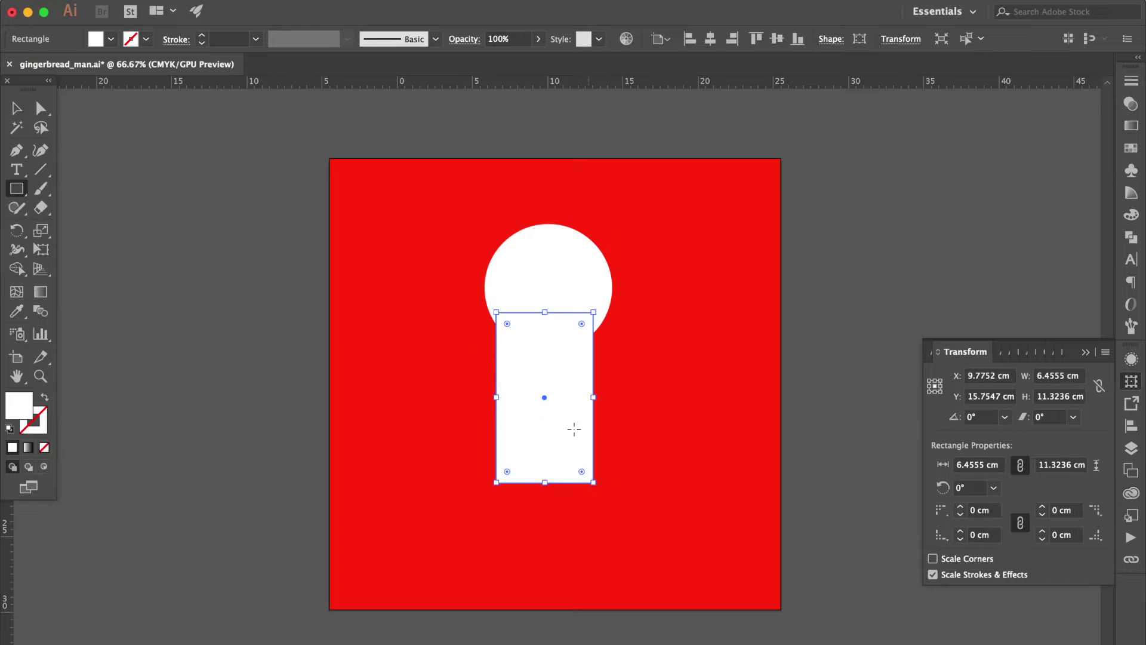
mouse_move(544, 397)
mouse_down()
mouse_move(535, 373)
mouse_move(549, 399)
mouse_up()
drag(373, 319, 473, 368)
drag(386, 471, 501, 525)
Narrow the body rectangle to about 5.8 cm and centre it beneath the head, slightly overlapping the circle.
click(15, 109)
click(555, 405)
drag(500, 400, 507, 397)
drag(549, 315, 555, 321)
drag(598, 408, 557, 384)
click(595, 368)
Tilt the arm rectangle so its outer end points upward, and overlap its inner end with the body's upper left side.
drag(453, 347, 489, 370)
key(super+shift+a)
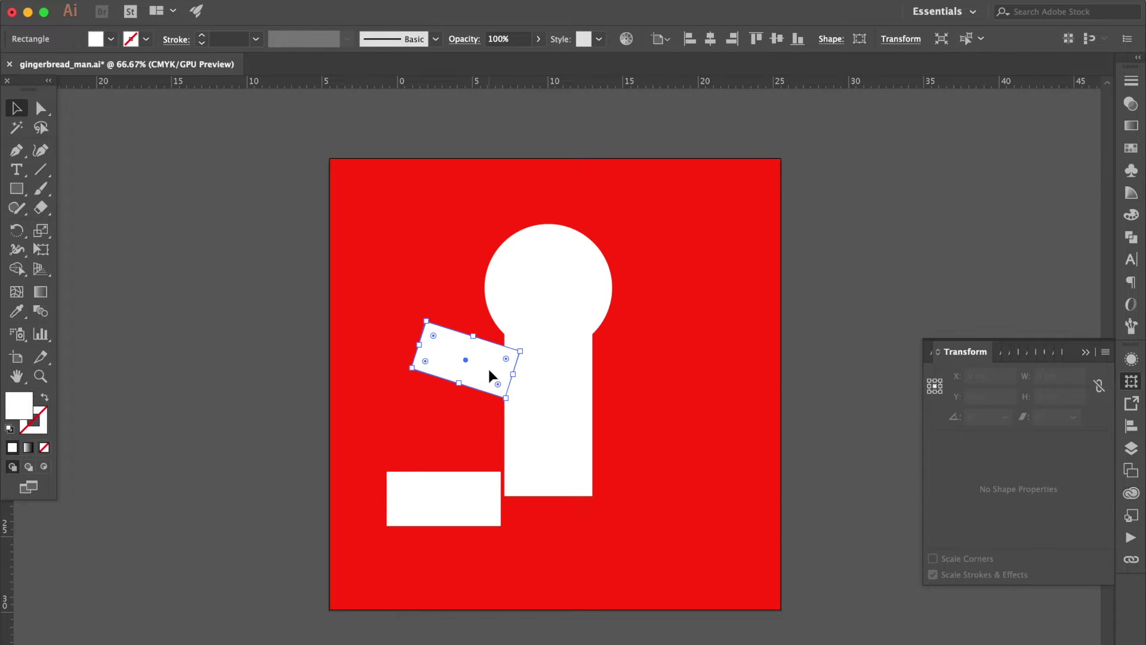
key(super+shift+a)
Rotate the leg rectangle about 45° so it slopes down to the left, and attach it to the body's lower left corner.
click(471, 502)
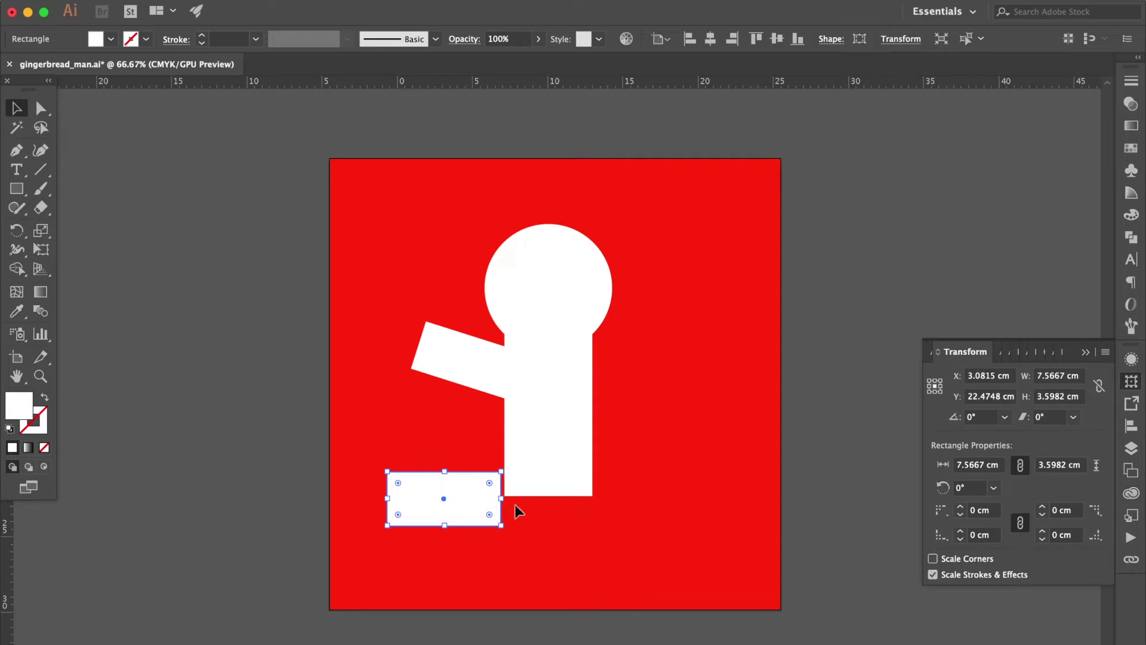
drag(507, 519, 506, 484)
drag(460, 561, 481, 497)
click(662, 473)
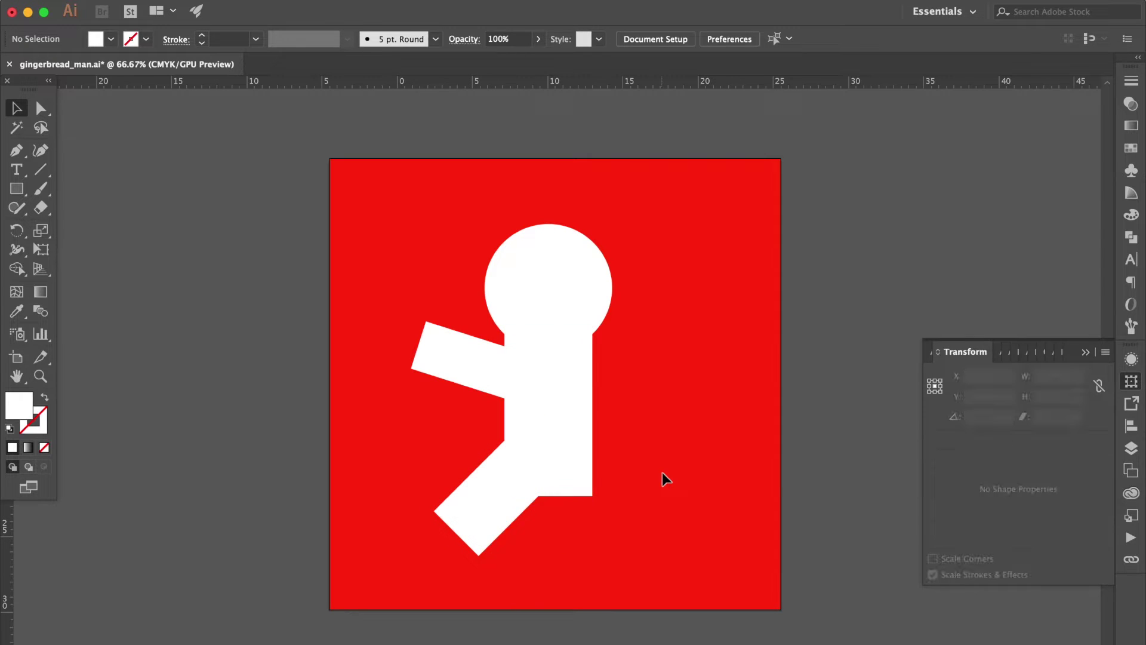
Make the left arm rectangle slightly thicker and adjust its position against the body.
click(442, 348)
mouse_move(459, 382)
mouse_down()
mouse_move(463, 395)
mouse_move(450, 366)
mouse_up()
click(662, 408)
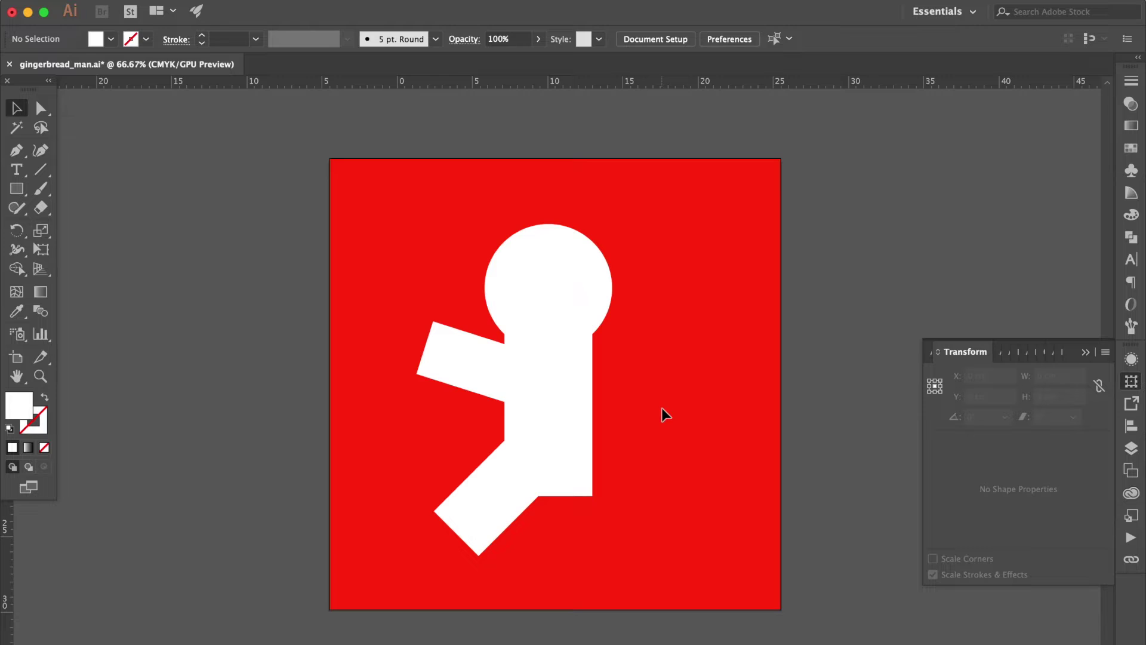
Copy the body, left arm and left leg together and paste the copies in front of the originals.
click(509, 371)
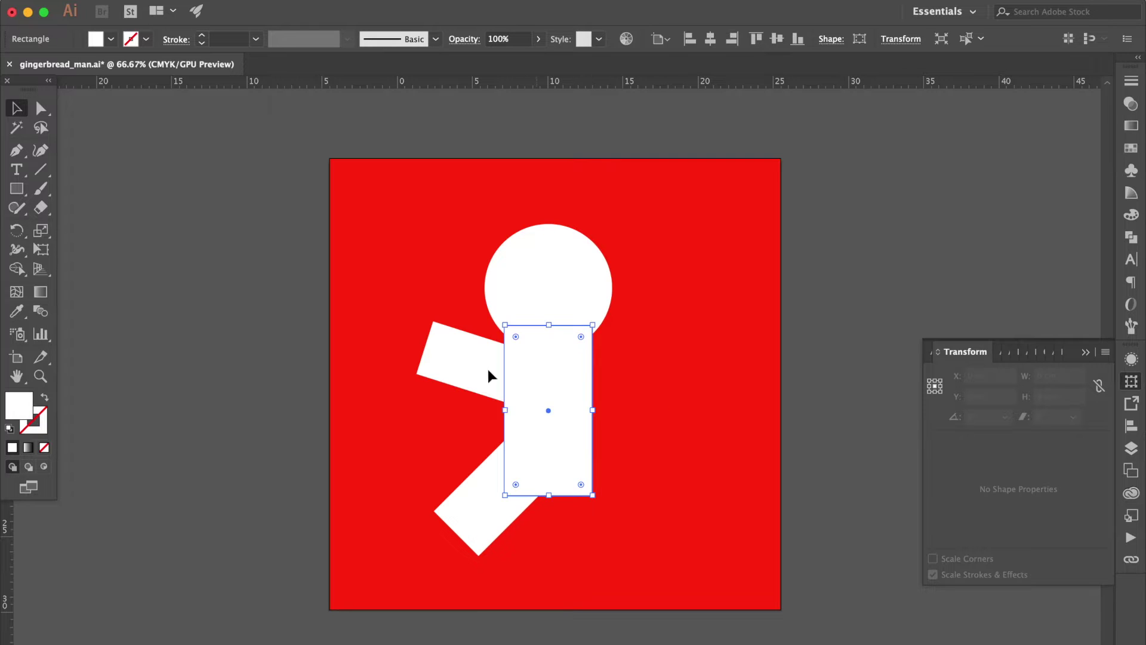
shift+click(479, 367)
shift+click(488, 493)
key(super+shift+b)
key(super+shift+b)
Reflect the pasted body, arm and leg across the vertical axis and align the copied body over the original one.
right_click(482, 532)
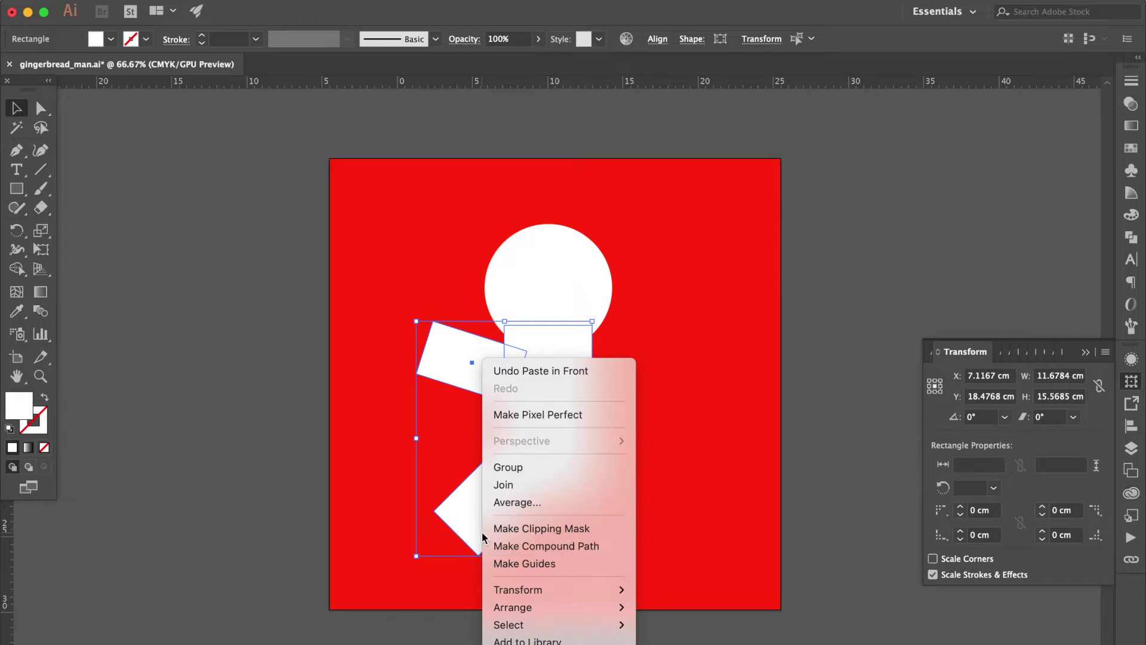
mouse_move(597, 589)
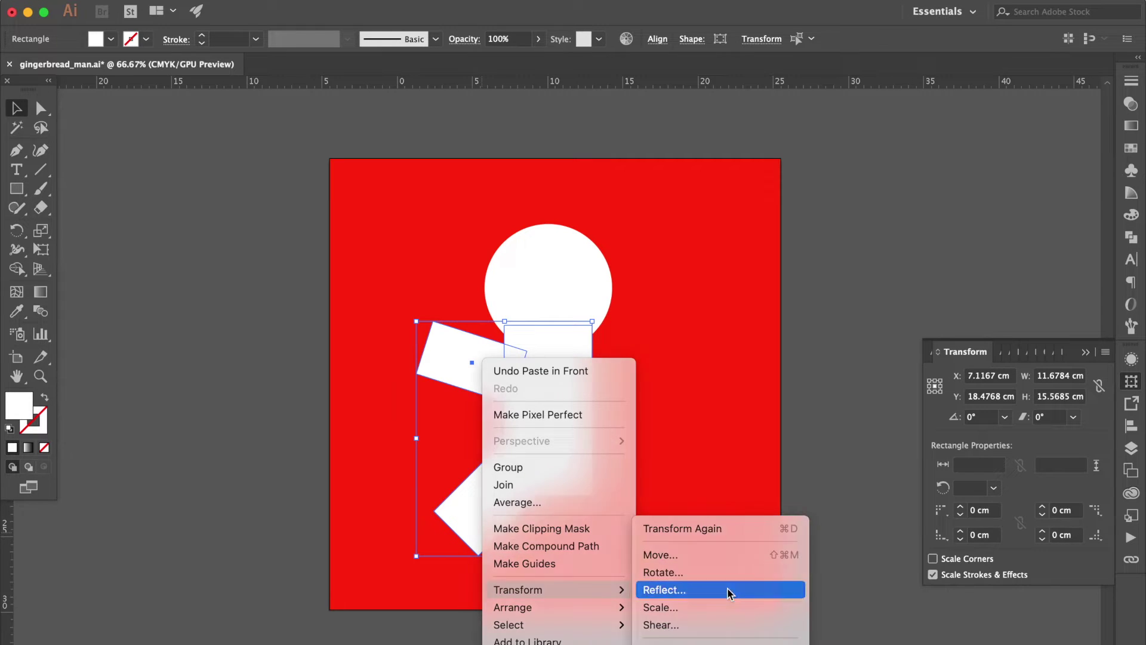
click(727, 588)
key(Return)
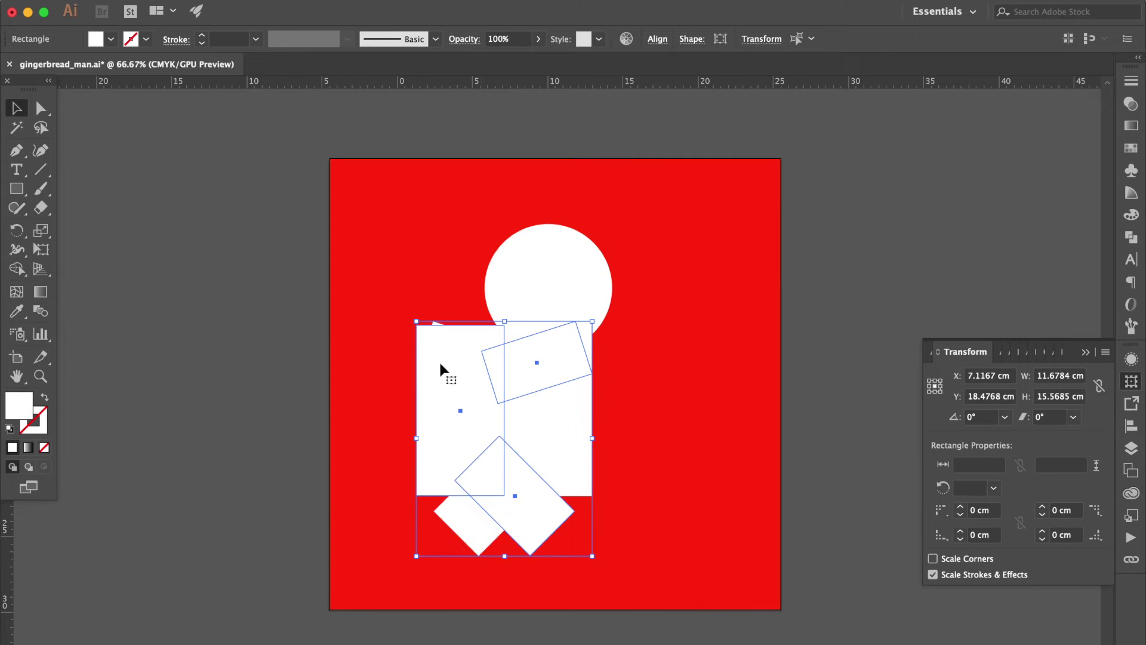
drag(503, 414, 595, 429)
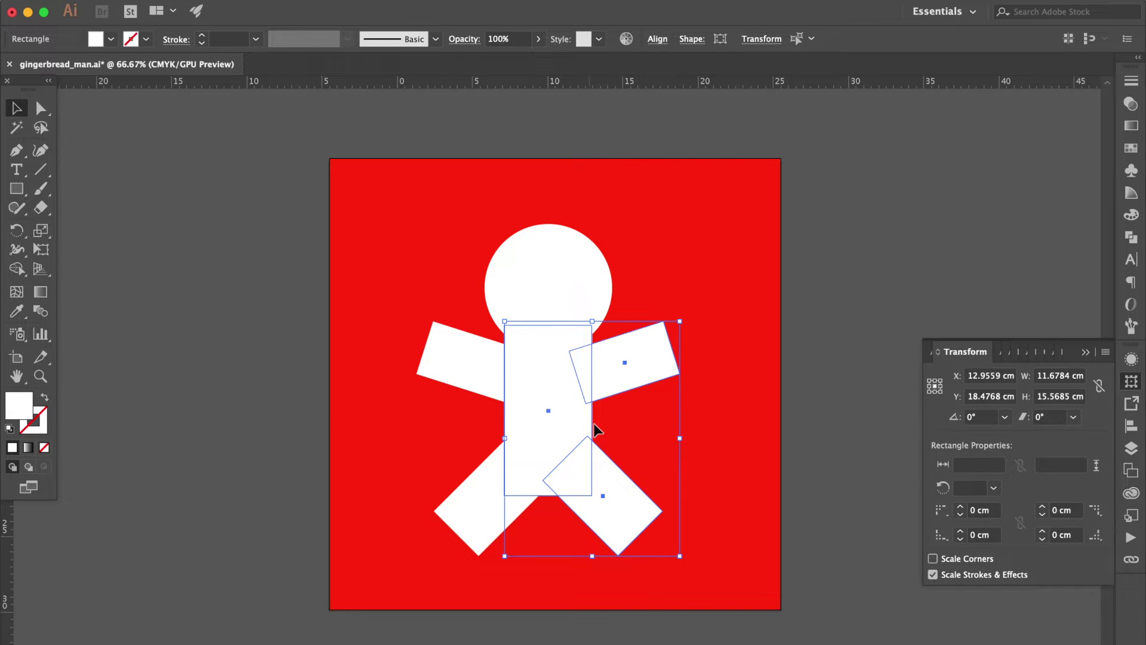
click(704, 401)
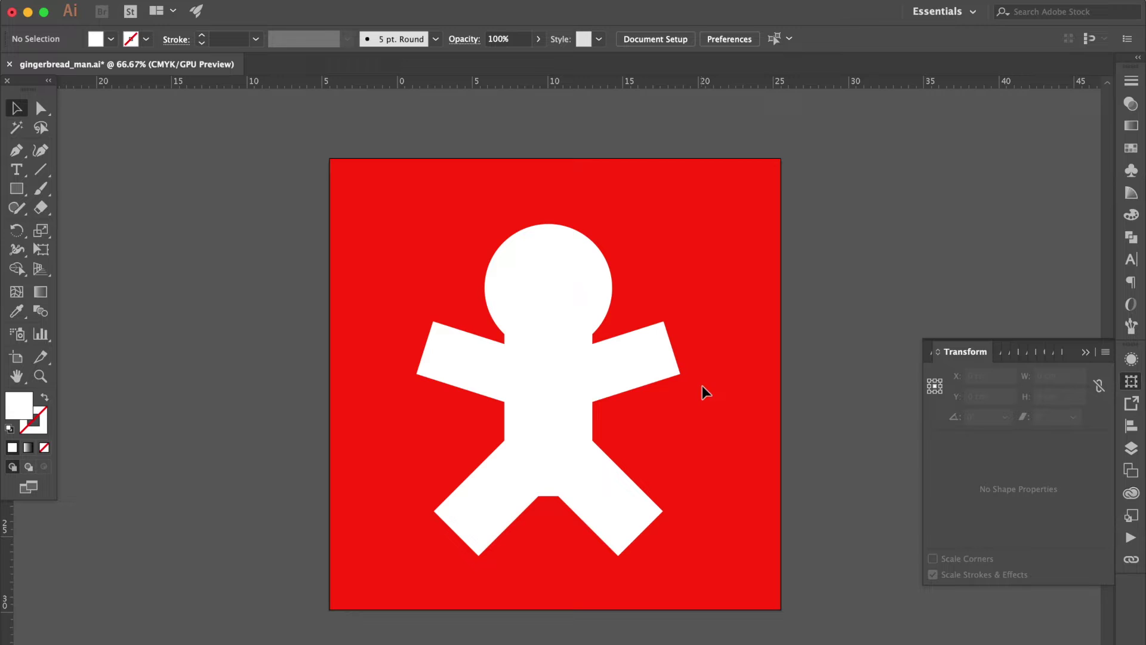
Nudge the head circle slightly downward to a Y position of about 8.52 cm, keeping it centred over the body.
click(594, 292)
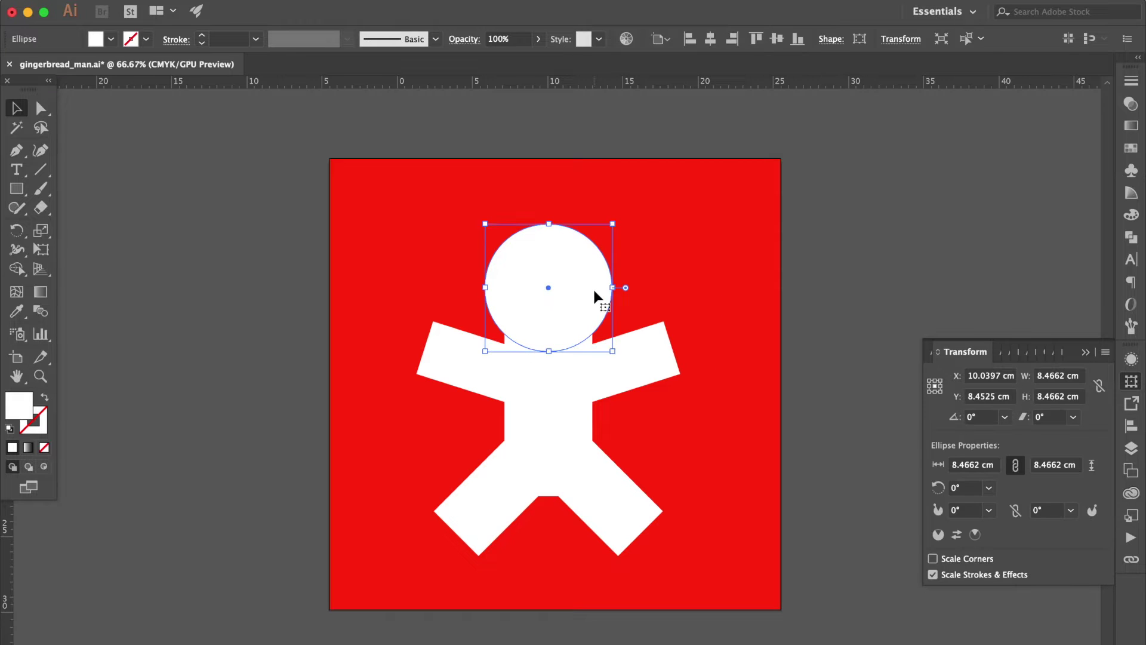
key(Up)
key(Up)
key(Up)
key(Up)
key(Up)
key(Down)
key(Down)
key(Down)
key(Down)
key(Down)
key(Down)
key(Down)
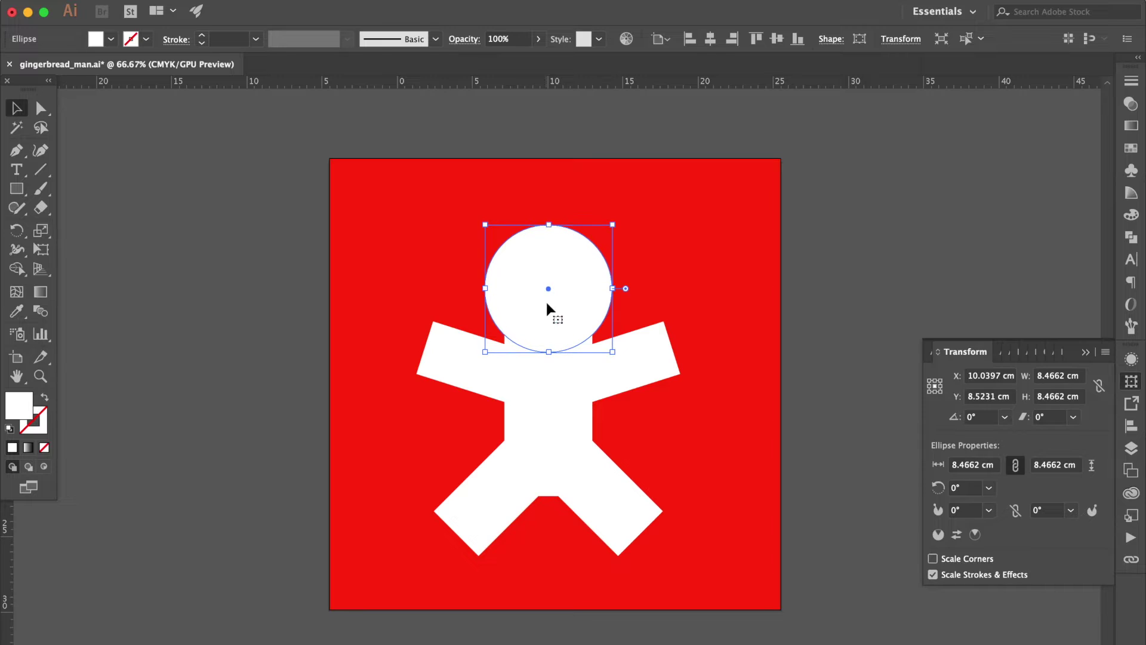
click(675, 300)
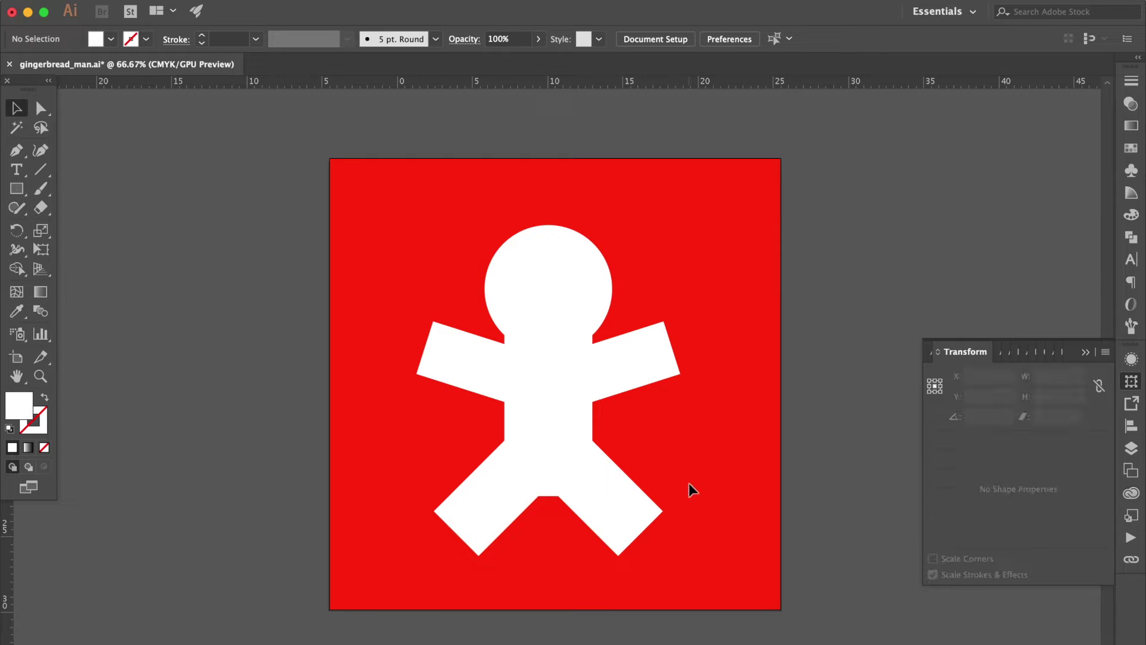
Move the body rectangle's two bottom corner points outward so the torso flares slightly toward the legs.
click(533, 426)
click(41, 108)
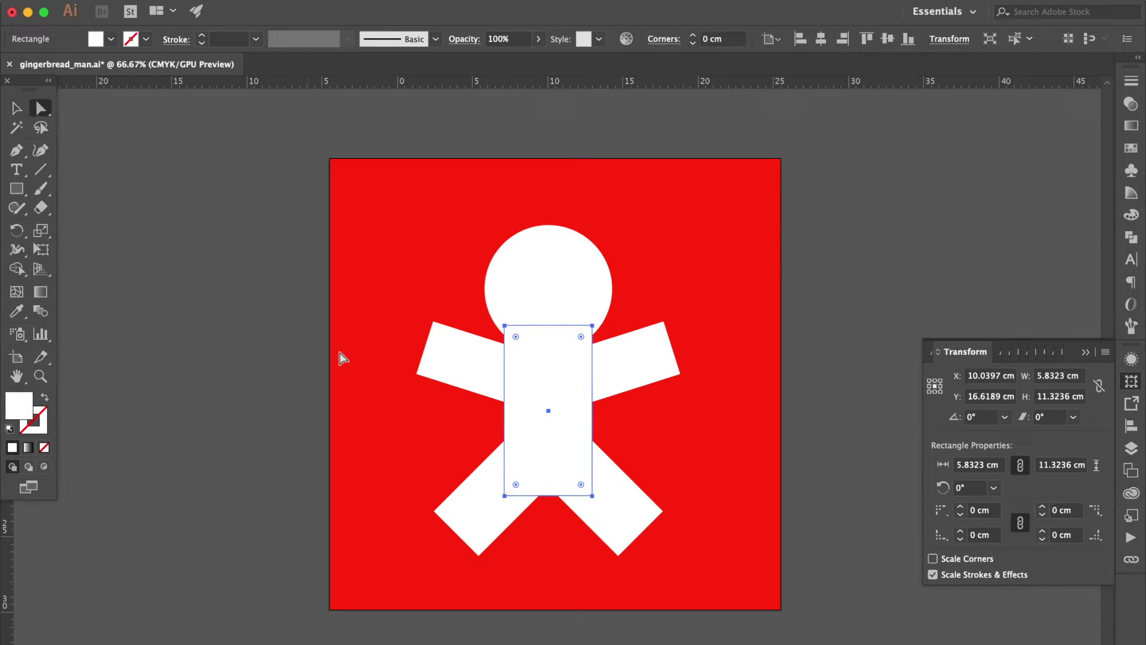
click(509, 496)
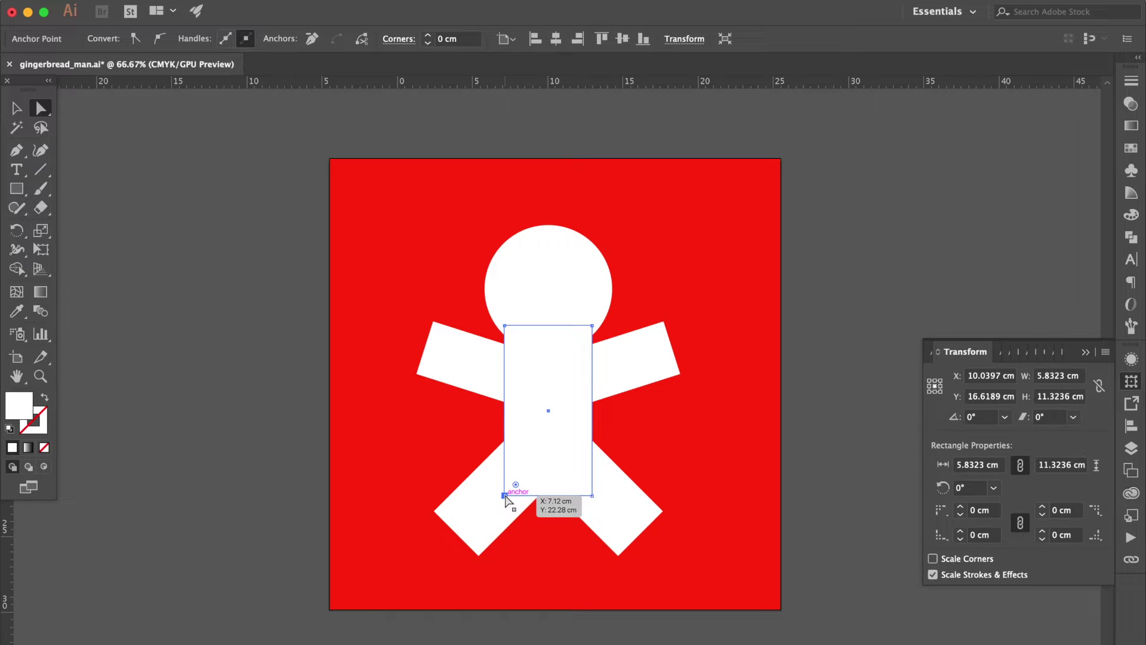
scroll(511, 499, up, 3)
drag(511, 499, 495, 493)
drag(643, 497, 658, 495)
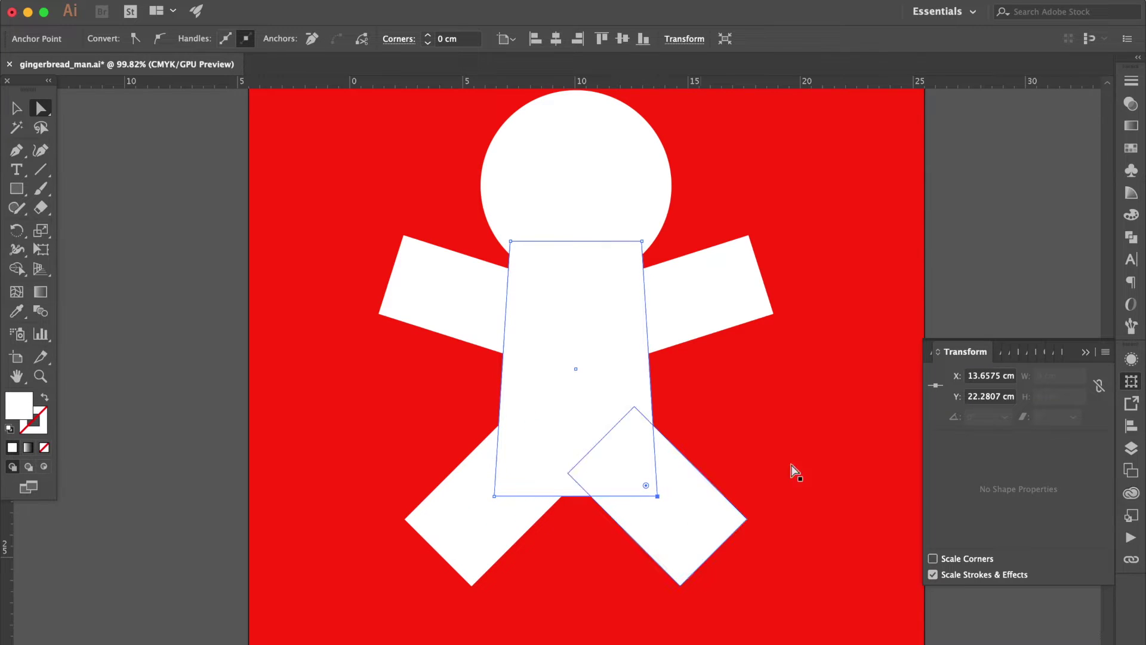
click(16, 108)
click(214, 295)
key(ctrl+0)
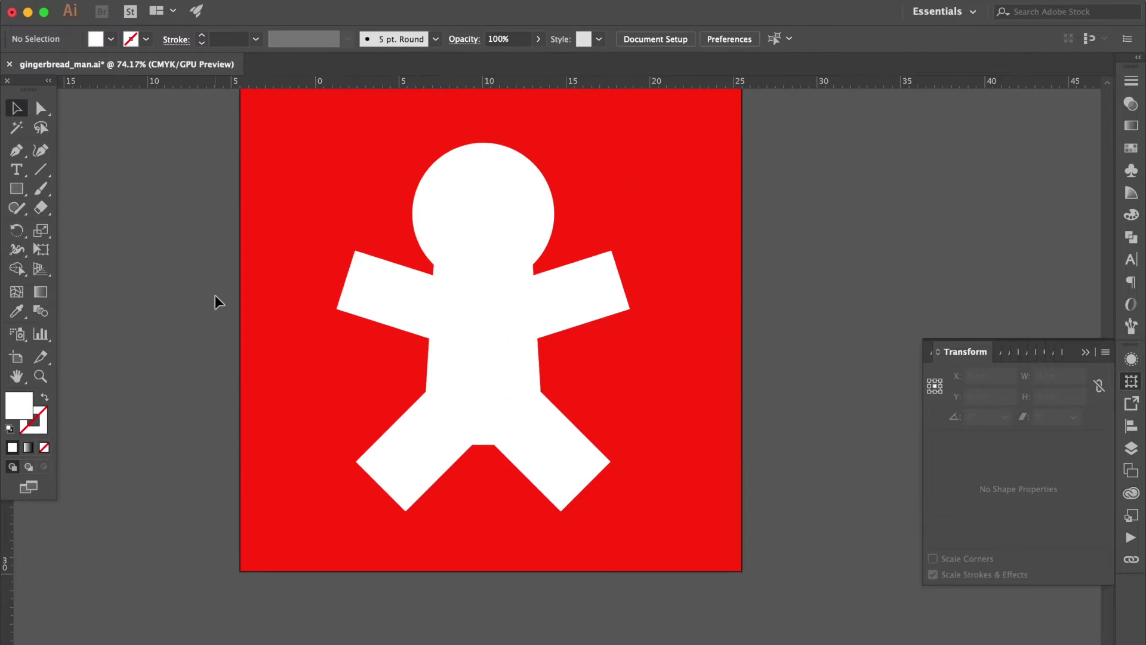
Duplicate all the figure's shapes to the left of the artboard, and unite the original shapes into a single path.
drag(459, 209, 799, 524)
drag(728, 344, 238, 358)
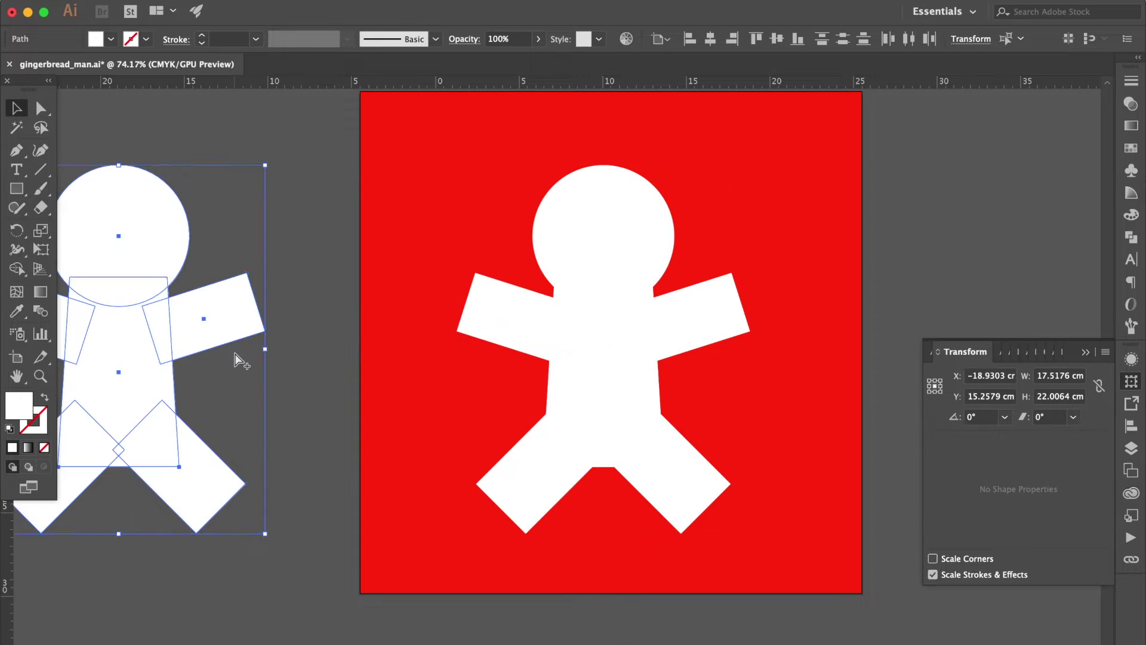
drag(847, 543, 847, 543)
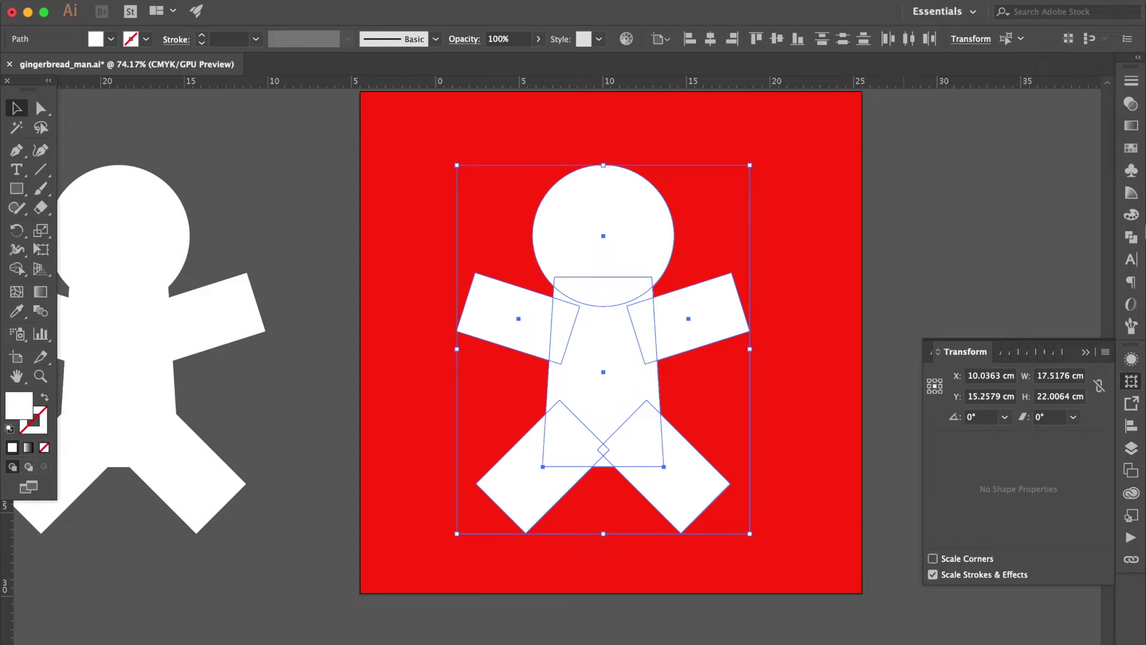
click(1131, 237)
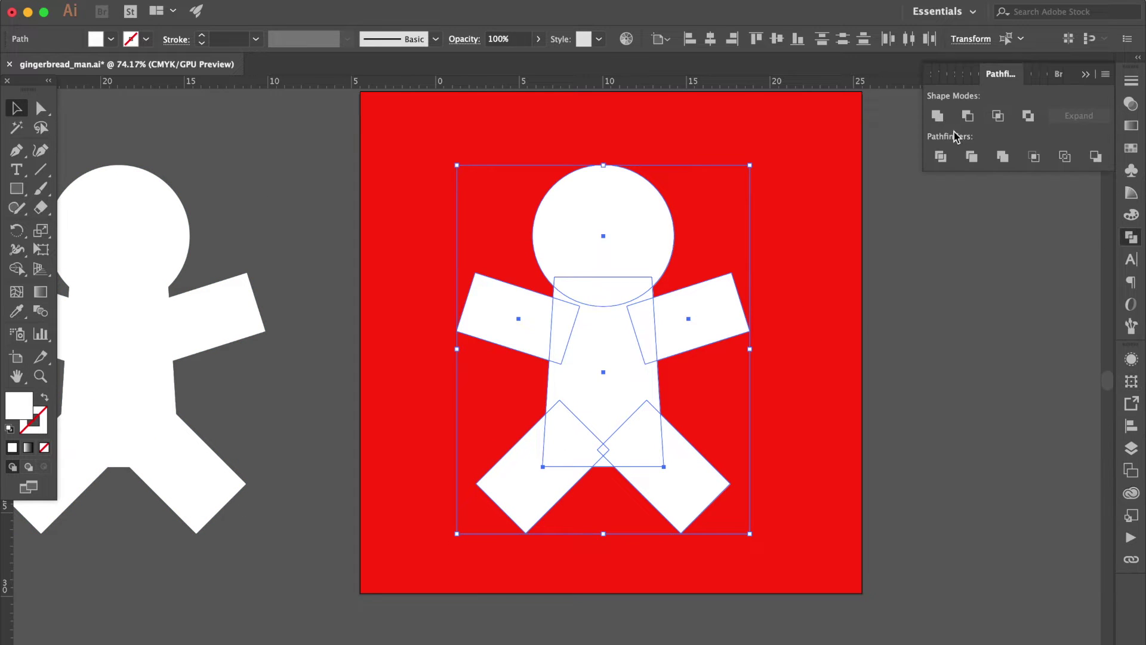
click(937, 115)
Round the inner corner where the torso meets the left leg to a radius of about 4.12 cm.
scroll(816, 285, up, 3)
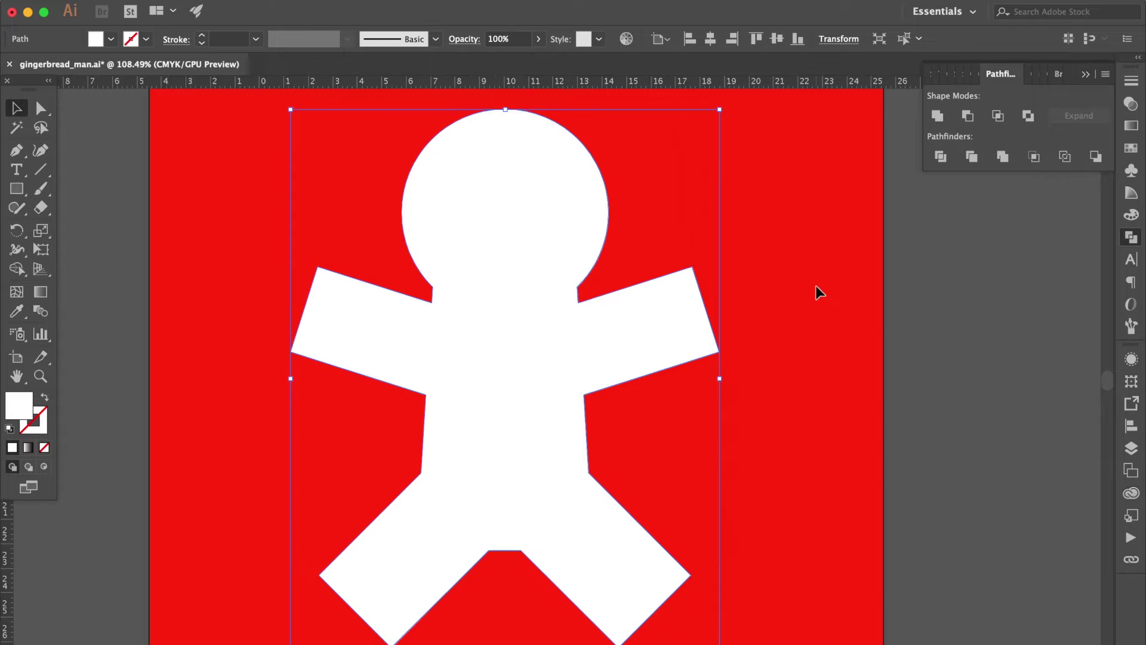
click(41, 107)
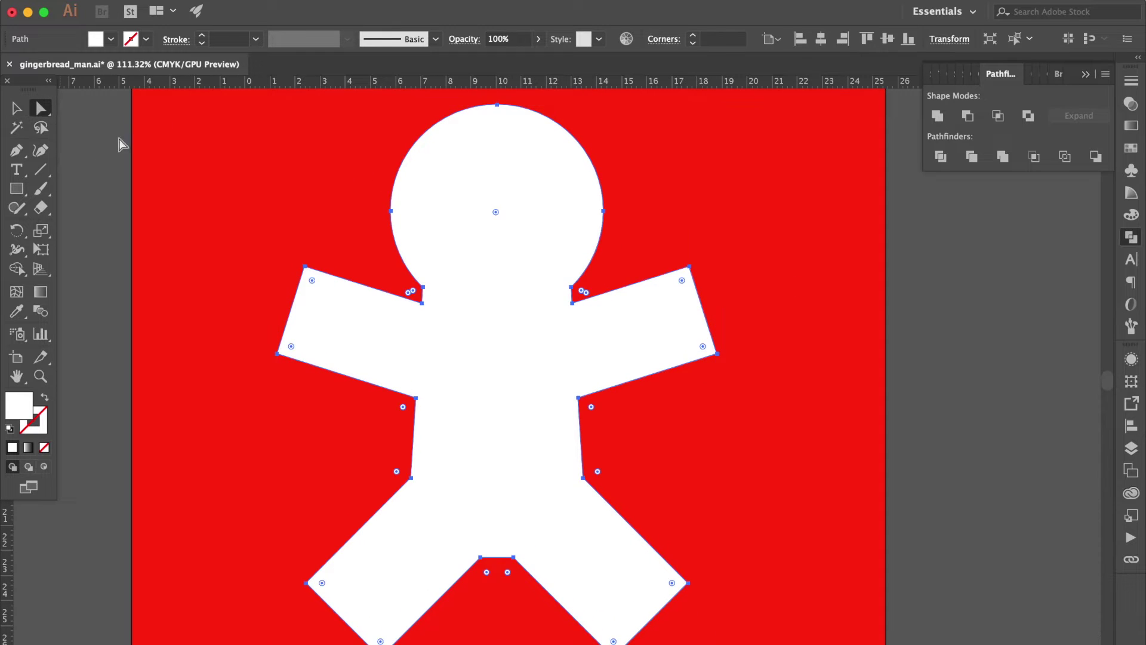
click(236, 231)
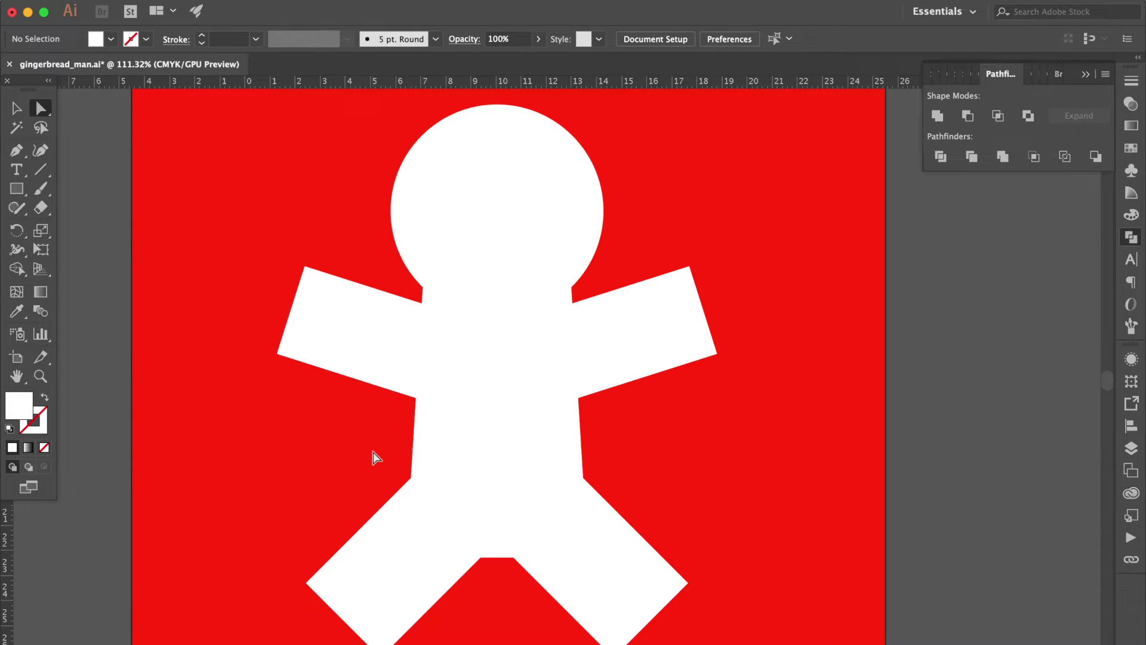
drag(430, 496, 299, 455)
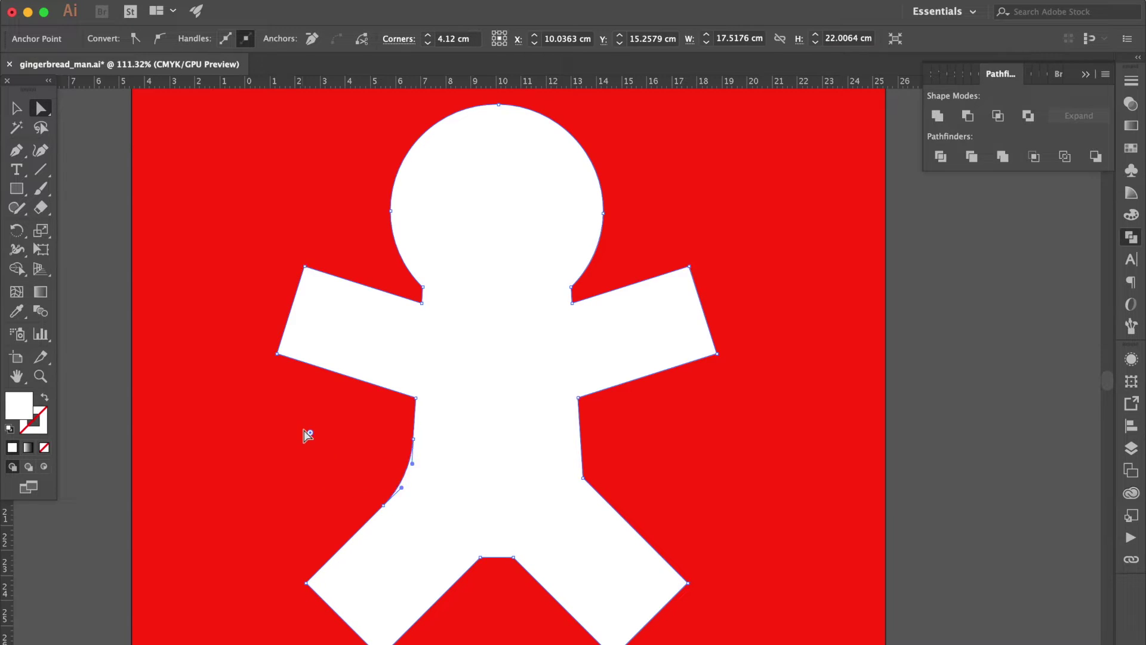
Set the radius of the rounded corner between the torso and the left leg to 4 cm.
double_click(310, 432)
text(4)
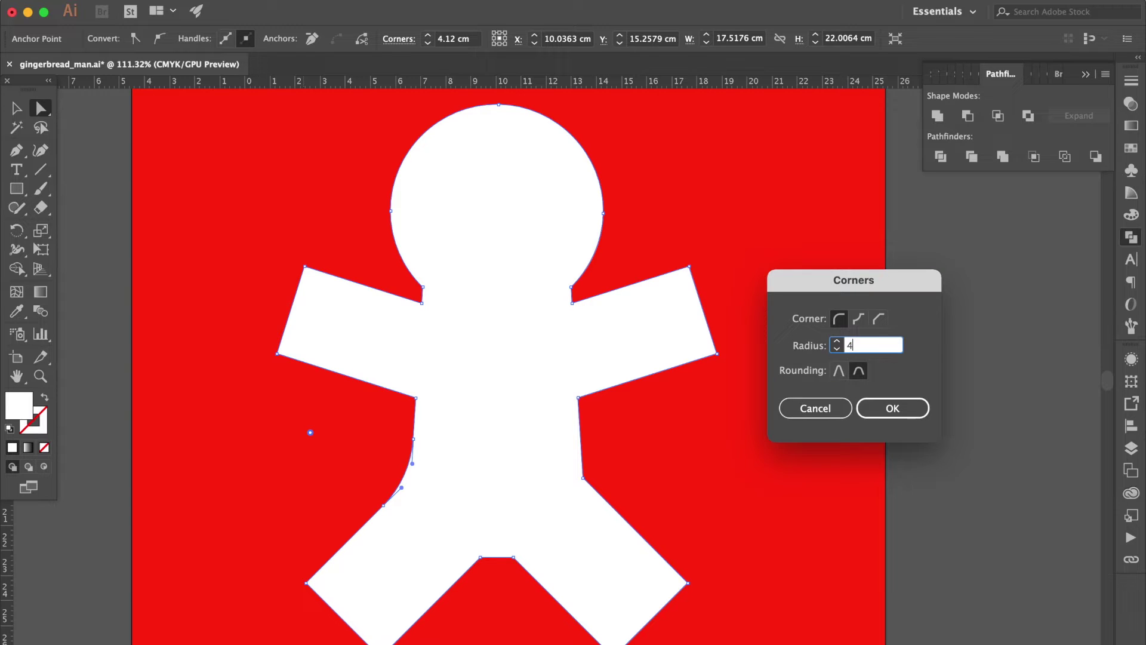
key(Return)
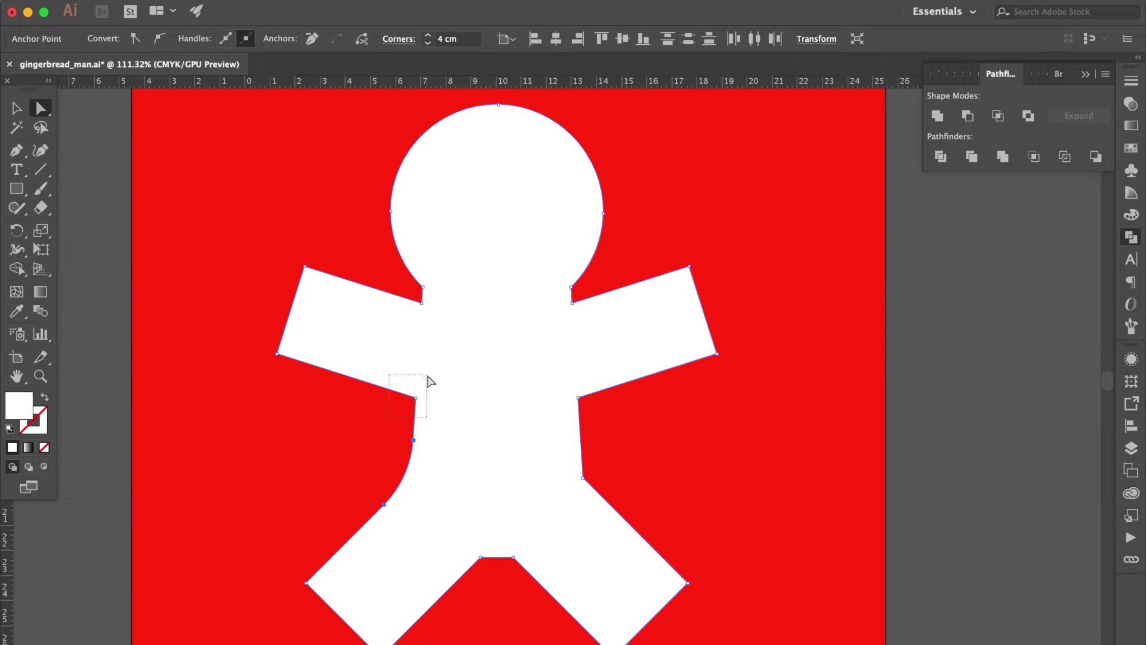
Round the underarm corner between the left arm and the torso to a radius of 2 cm.
mouse_move(380, 414)
mouse_down()
mouse_move(435, 385)
mouse_move(371, 427)
mouse_up()
double_click(371, 427)
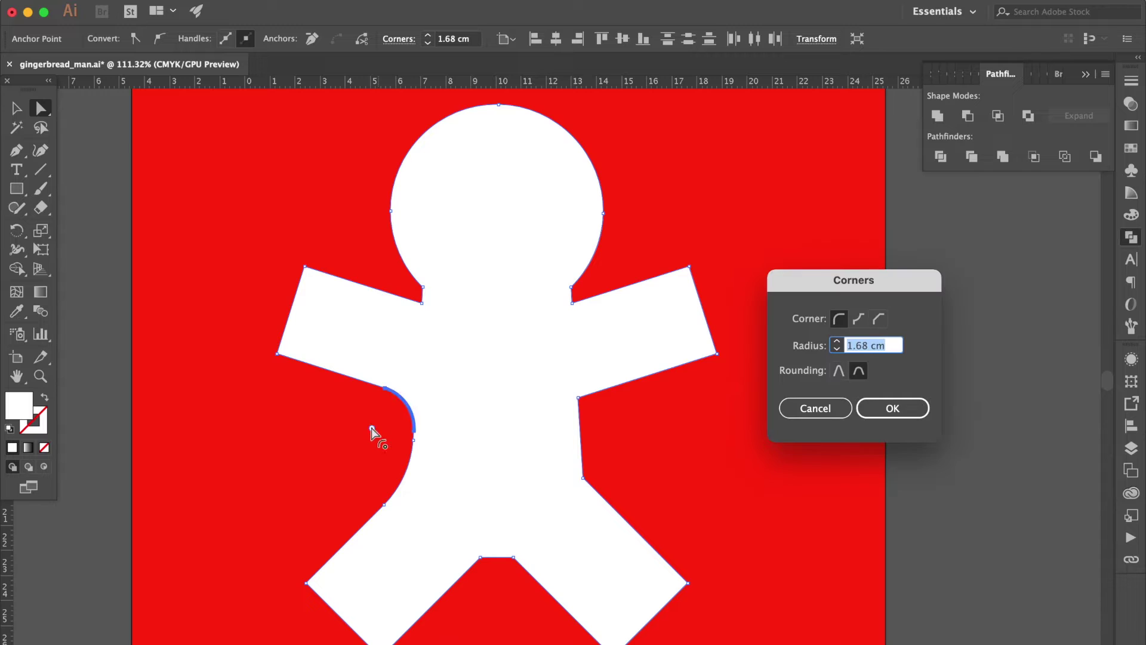
text(2)
key(Return)
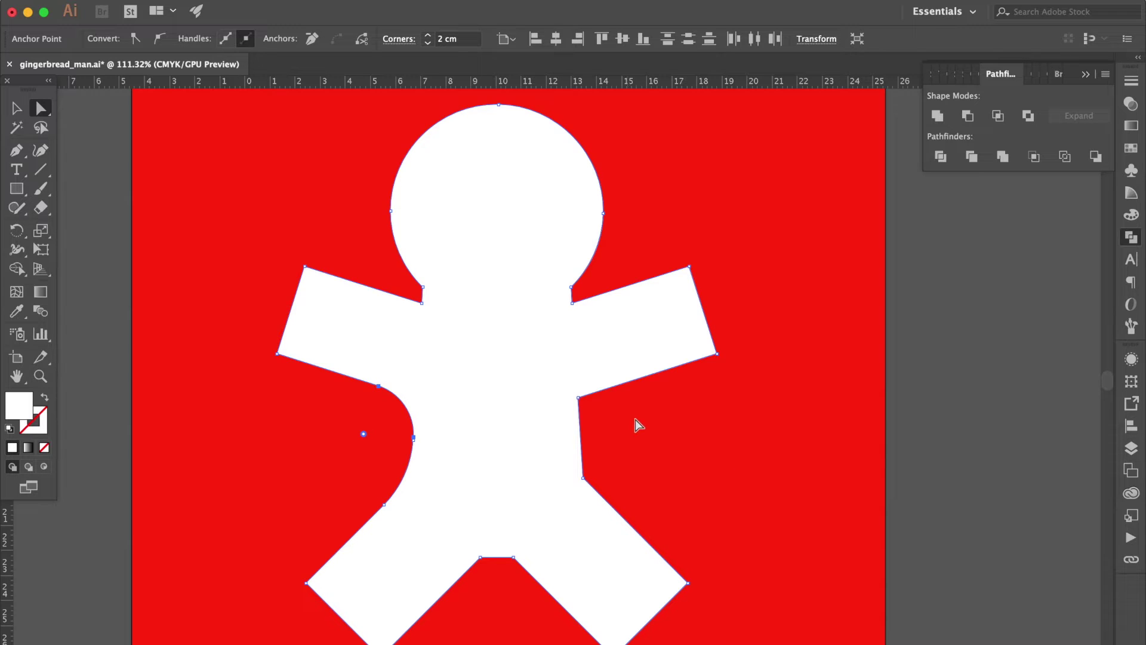
Round the corner where the torso meets the right leg so it matches the 4 cm corner on the left leg.
click(582, 477)
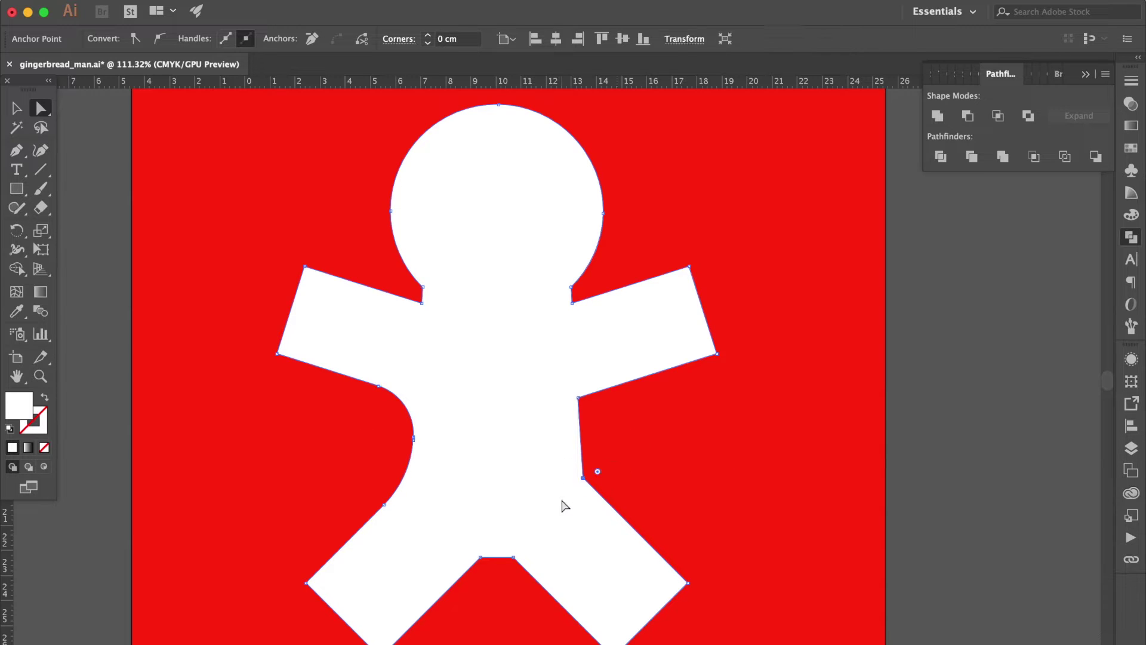
double_click(598, 472)
text(2)
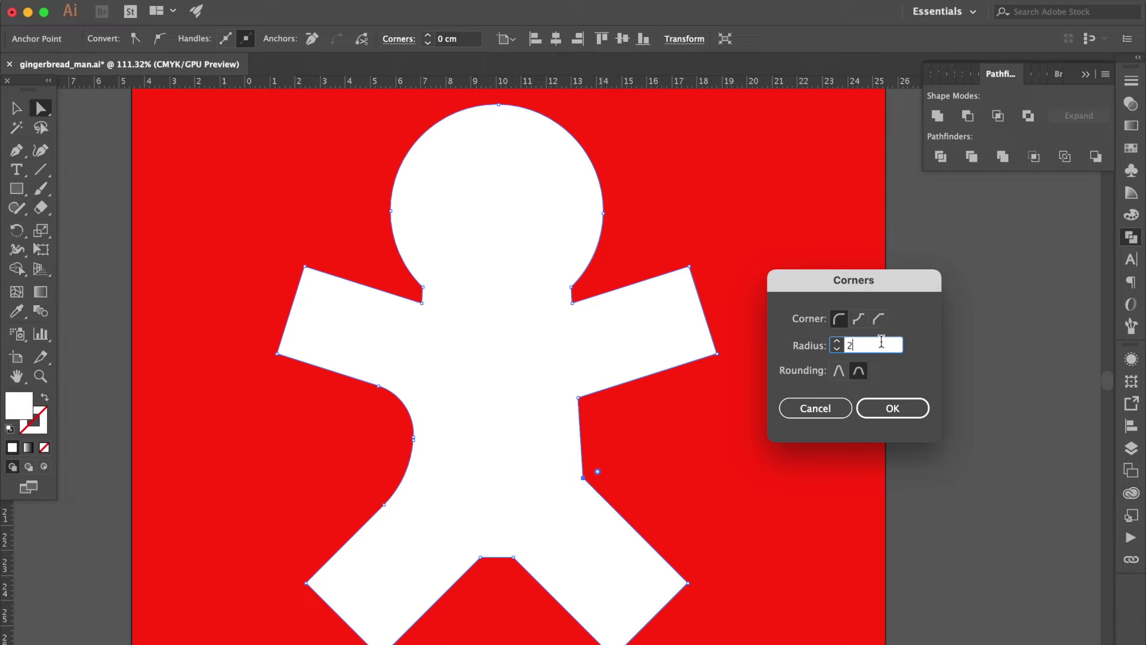
click(892, 407)
Round the underarm corner between the right arm and the torso to a radius of 2 cm.
drag(628, 409, 546, 380)
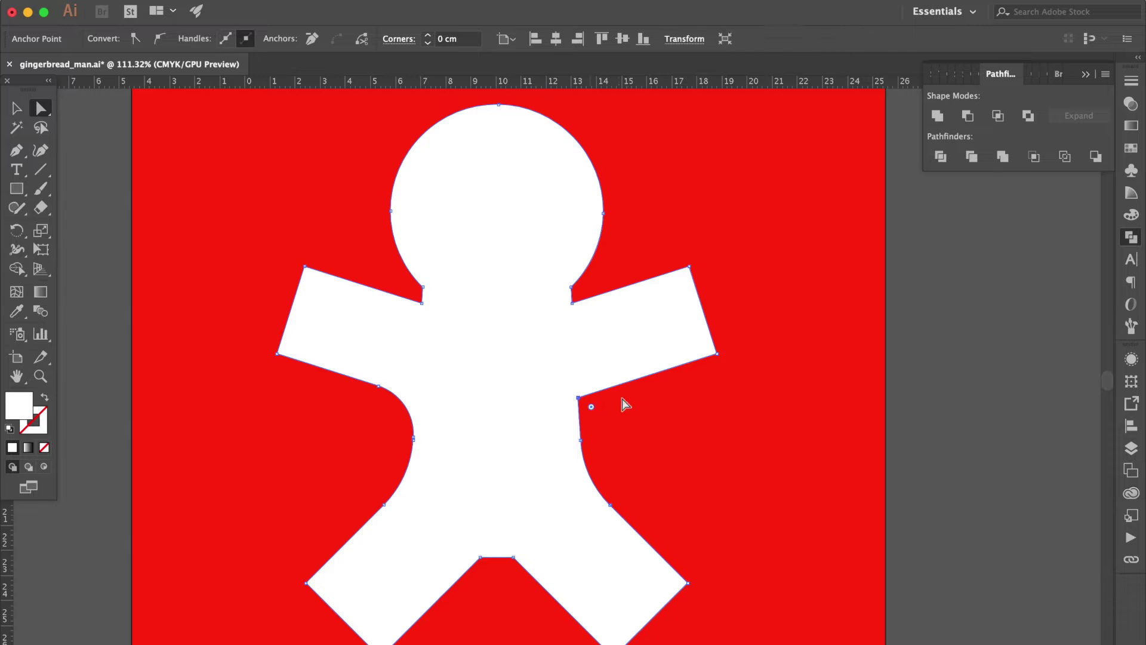
double_click(591, 407)
text(2)
key(Return)
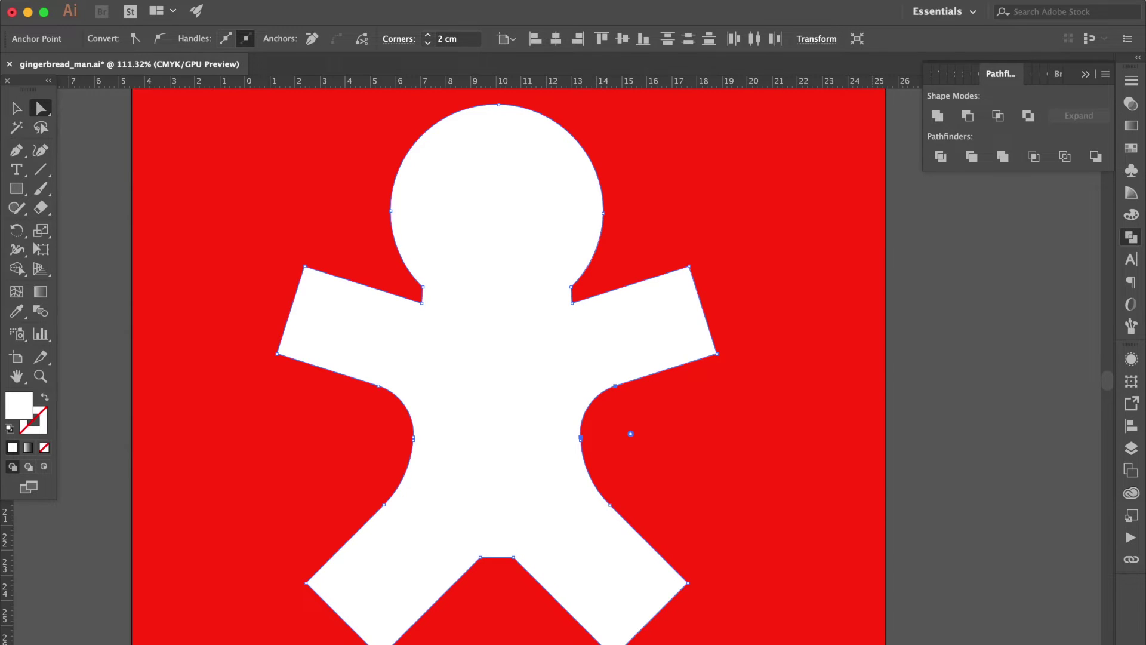
Round the two end corners of the right arm to about 1.83 cm and those of the right leg to about 2.1 cm.
drag(690, 396, 674, 397)
drag(706, 347, 604, 384)
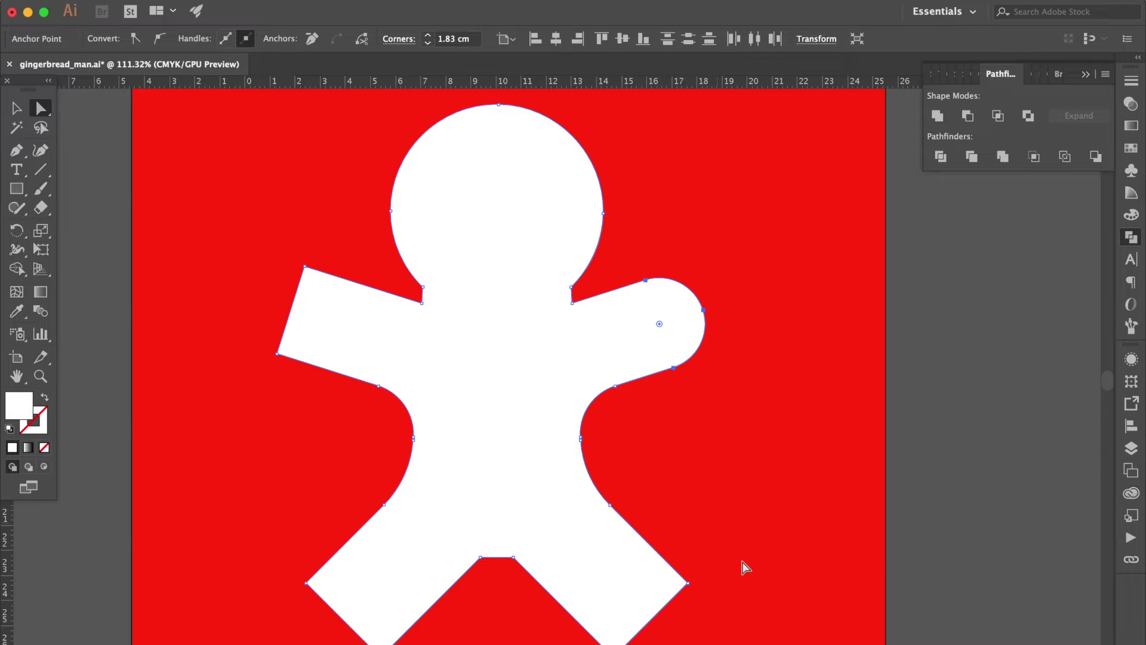
drag(694, 568, 591, 642)
drag(677, 586, 567, 519)
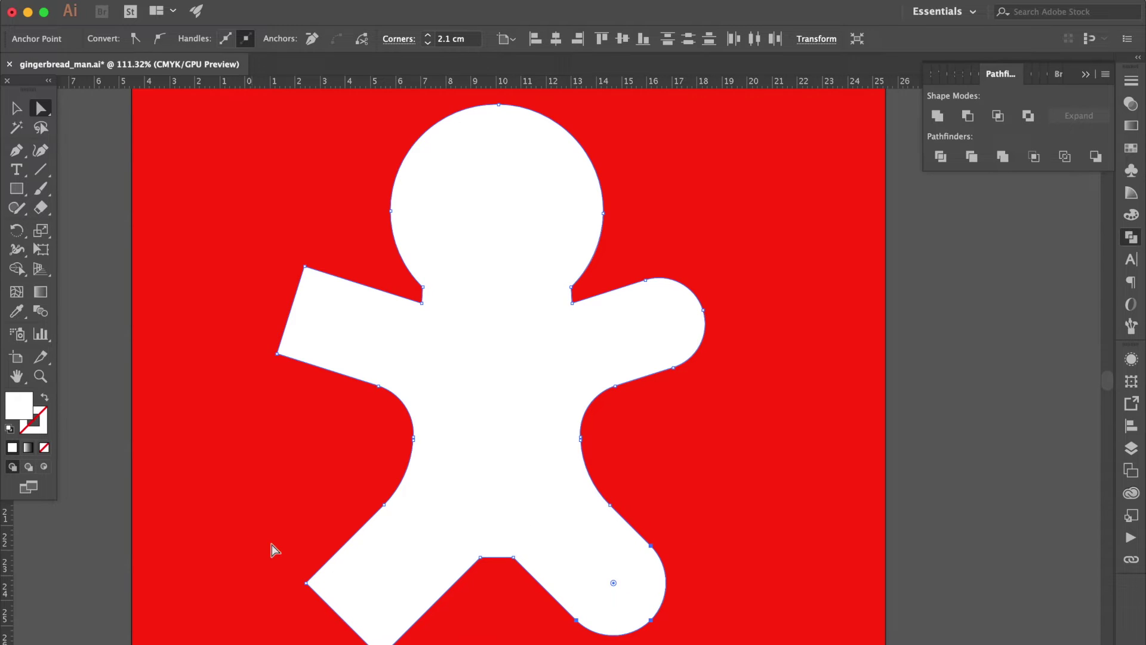
Fully round the end of the left leg and the two corners of the gap between the legs.
scroll(610, 608, down, 1)
drag(289, 519, 491, 471)
drag(480, 541, 534, 507)
drag(514, 550, 511, 623)
Round the left arm's end corners to about 1.83 cm and the small inner corners between the neck and both arms.
drag(327, 225, 253, 391)
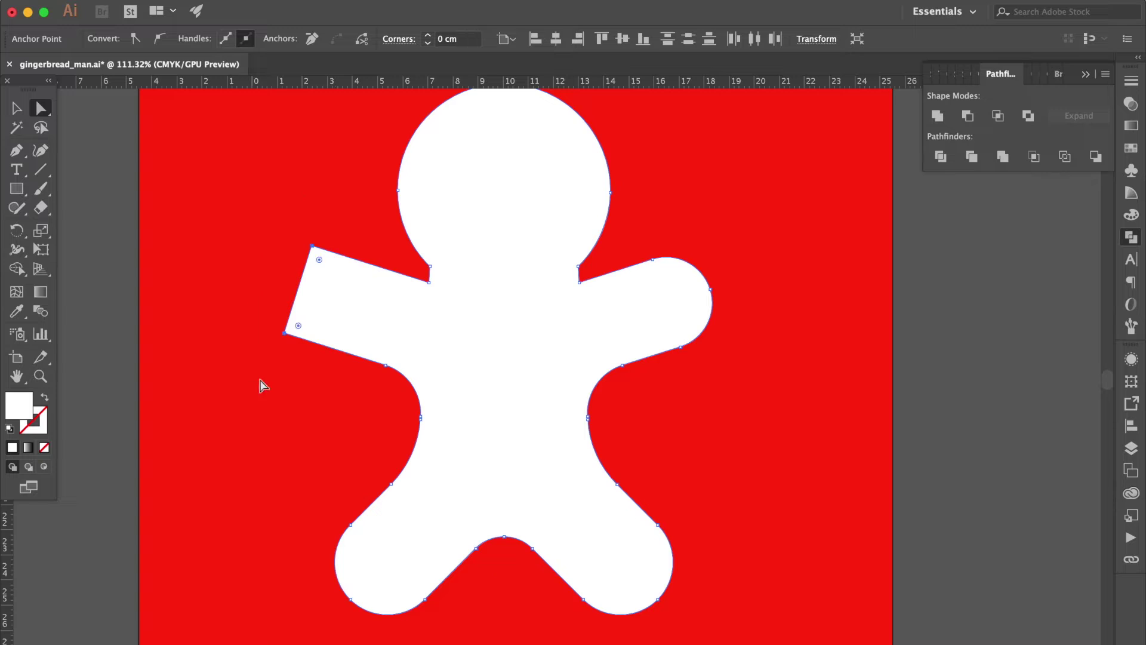
drag(319, 261, 472, 396)
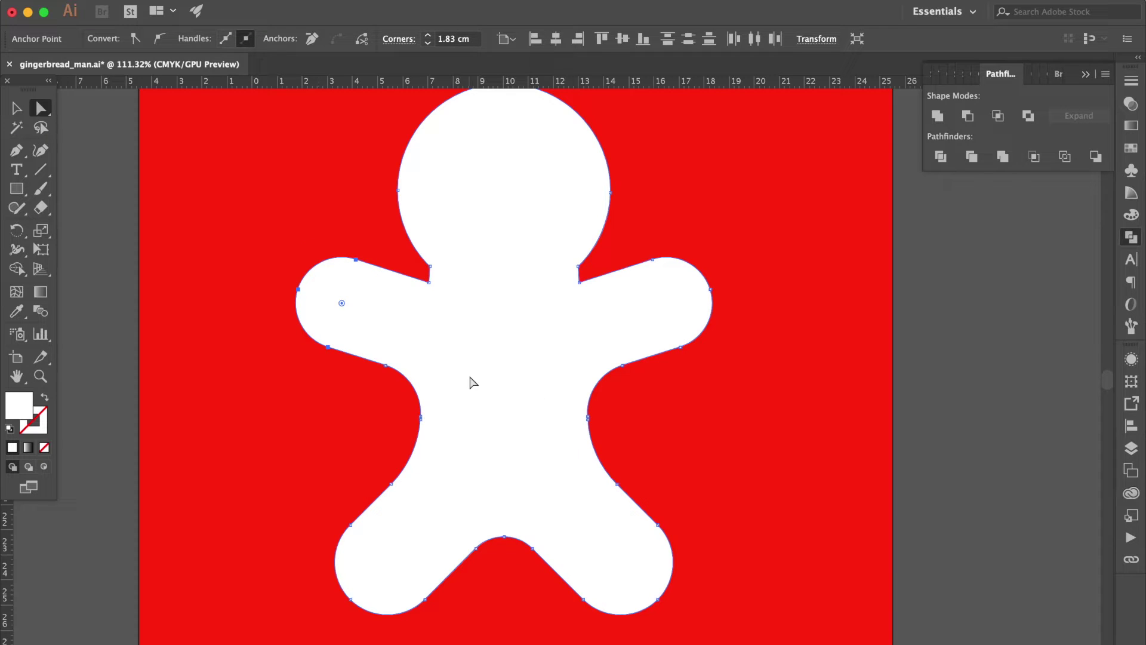
drag(418, 256, 345, 234)
drag(601, 264, 555, 312)
drag(589, 275, 684, 207)
key(super+shift+a)
Scale the rounded gingerbread figure up proportionally so it fills more of the red background.
key(super+0)
scroll(722, 216, down, 2)
scroll(721, 216, up, 2)
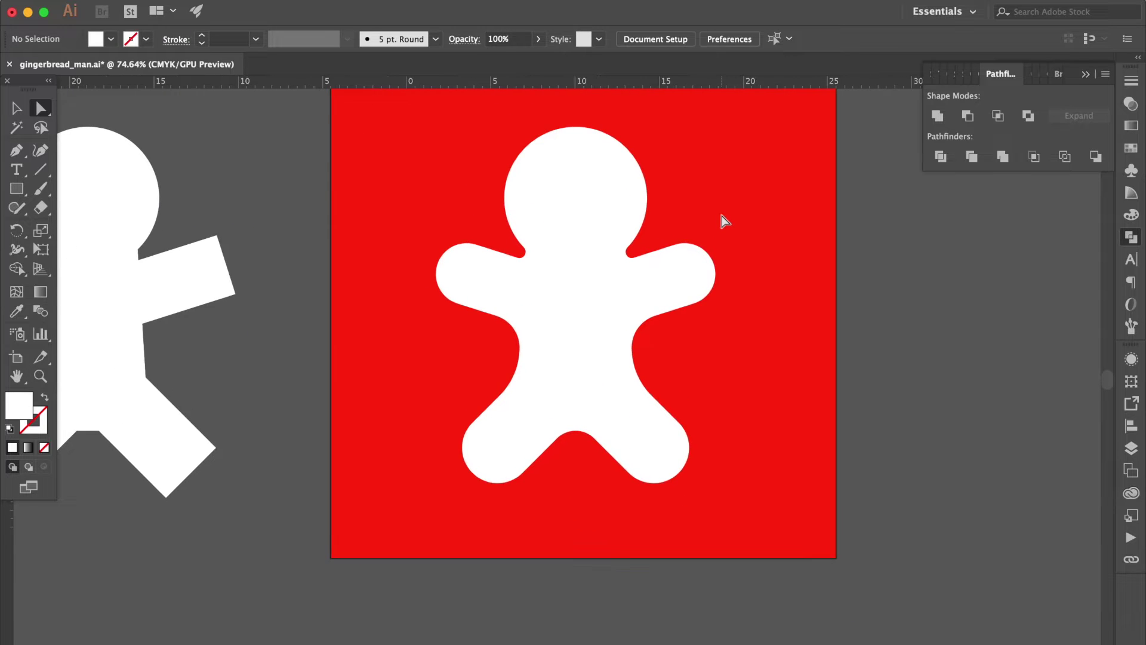
scroll(269, 152, up, 1)
click(17, 108)
click(588, 295)
scroll(586, 293, up, 2)
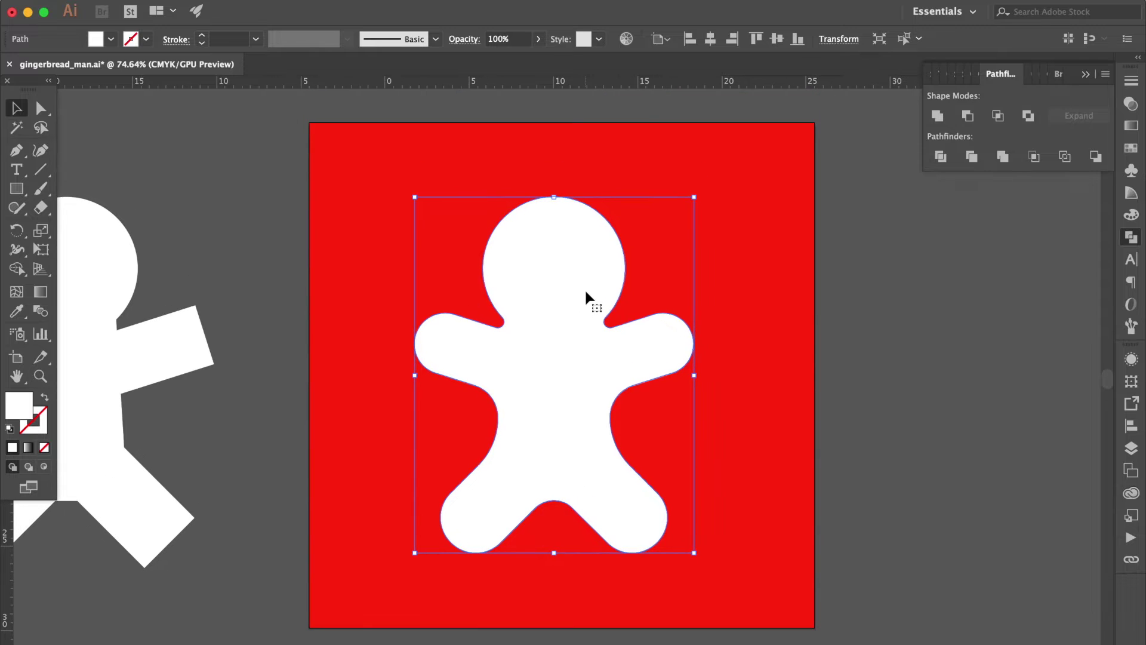
drag(554, 197, 549, 164)
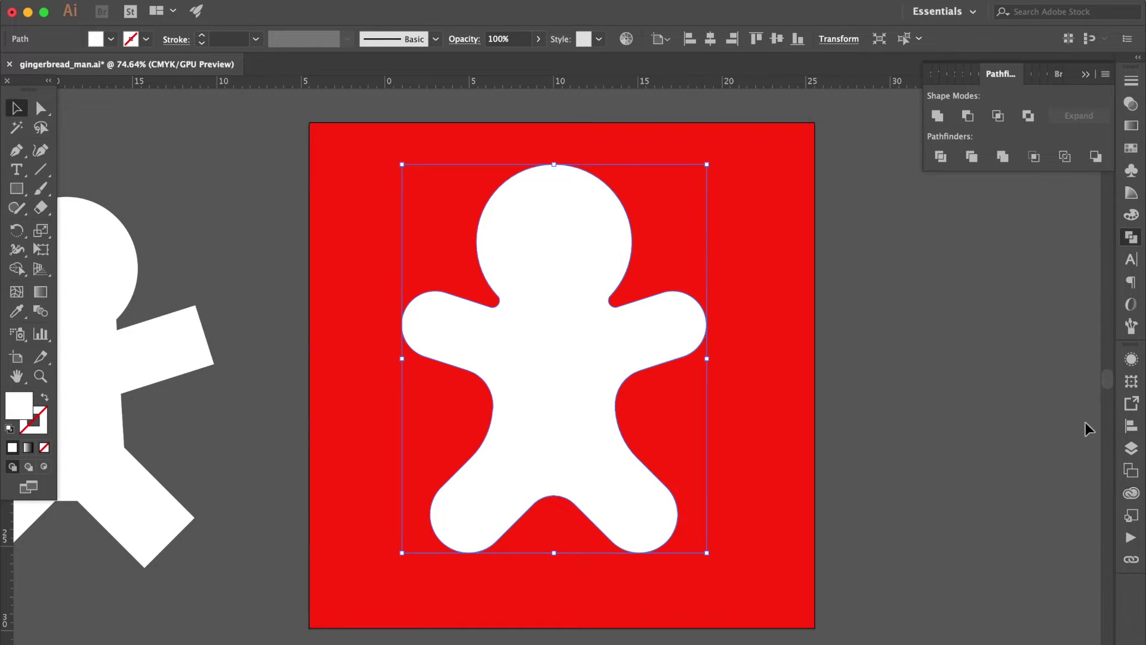
Center the gingerbread figure horizontally and vertically on the artboard.
click(1131, 425)
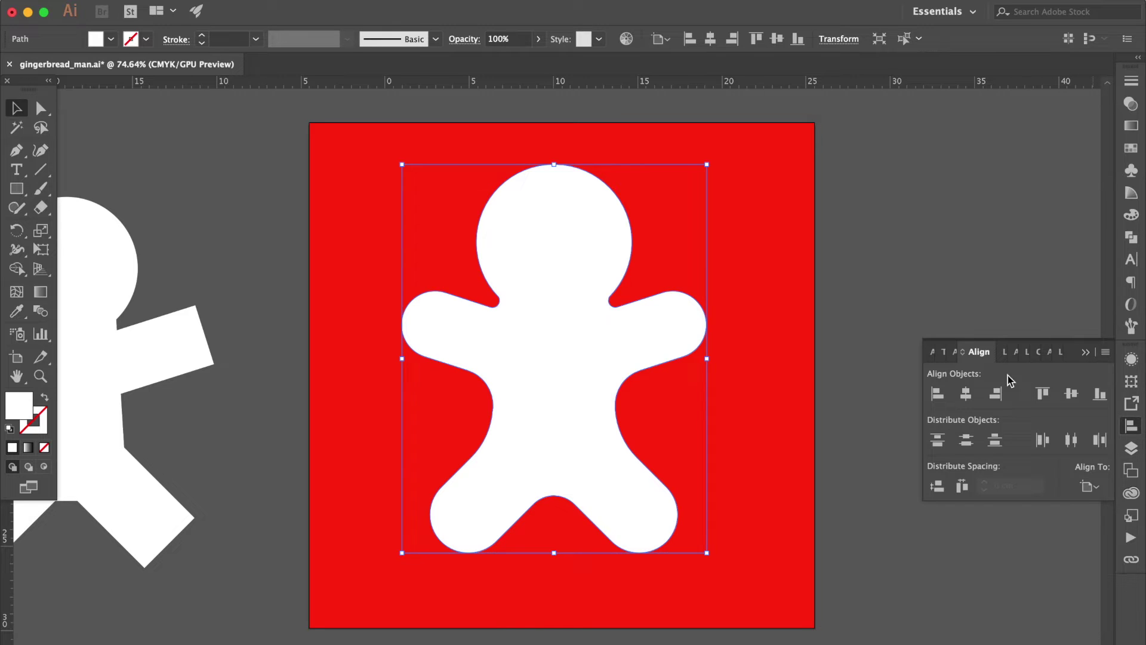
click(967, 397)
click(1073, 395)
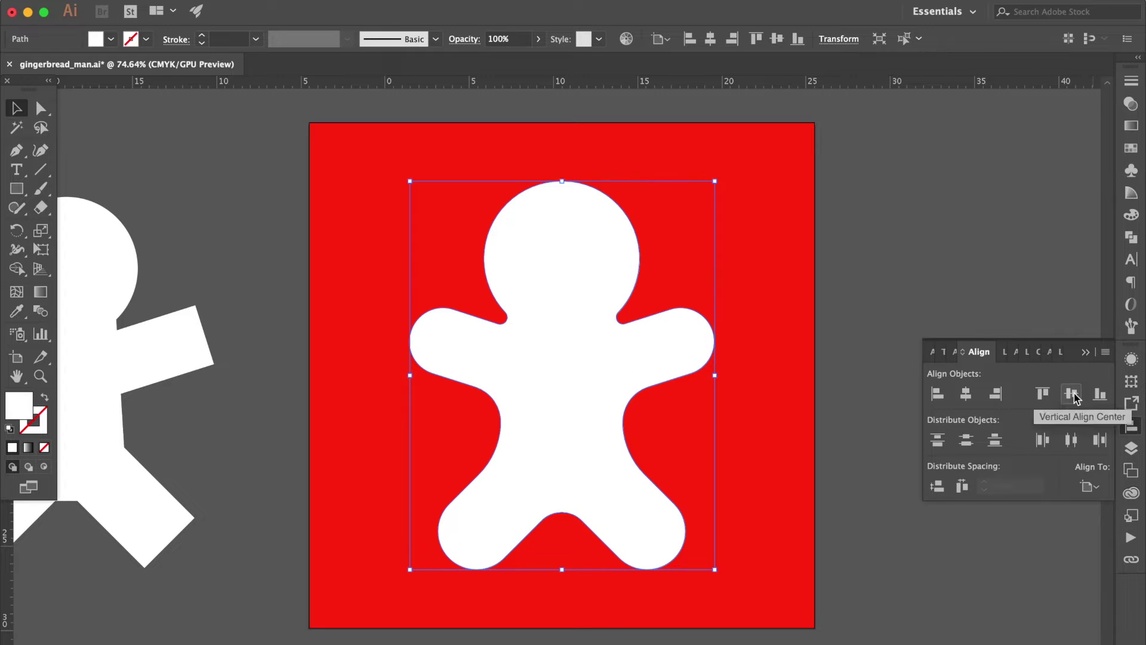
click(1085, 352)
click(869, 352)
Fill the gingerbread figure with the dark brown swatch (C=40 M=65 Y=90 K=35).
scroll(869, 352, up, 2)
click(499, 334)
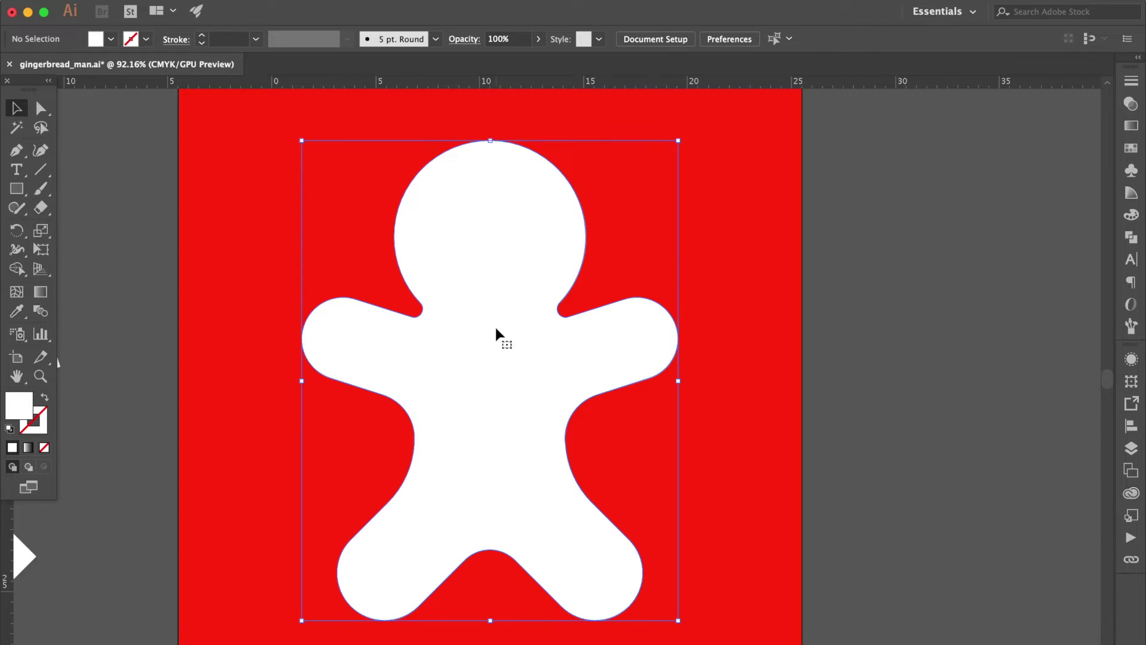
click(1131, 148)
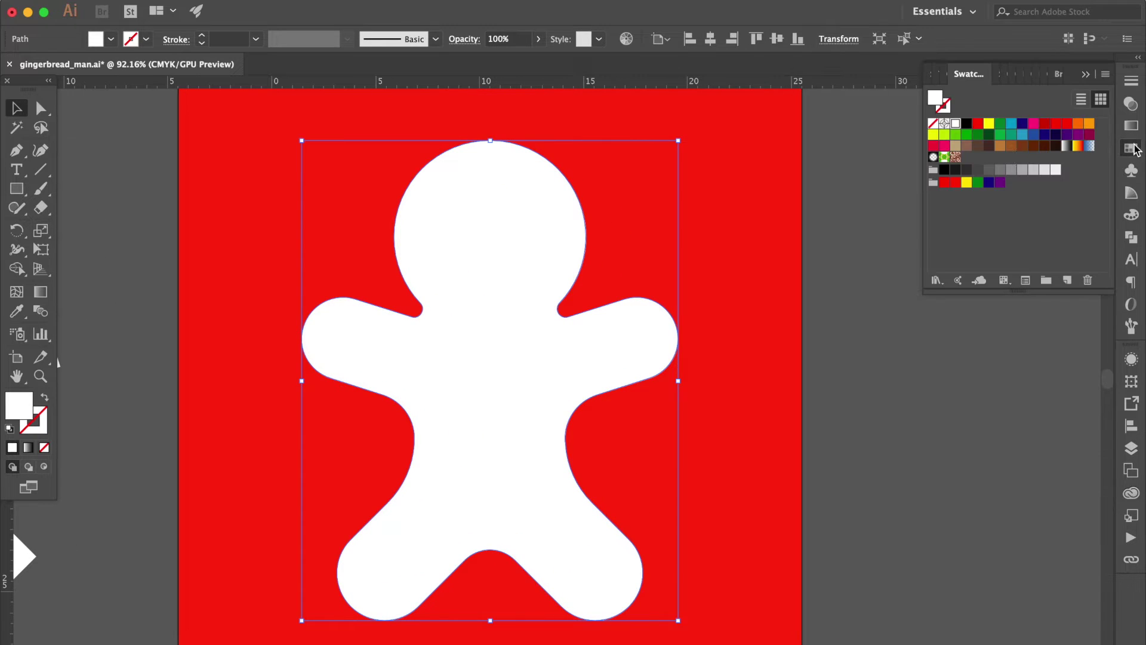
click(1033, 146)
click(861, 423)
scroll(861, 423, left, 3)
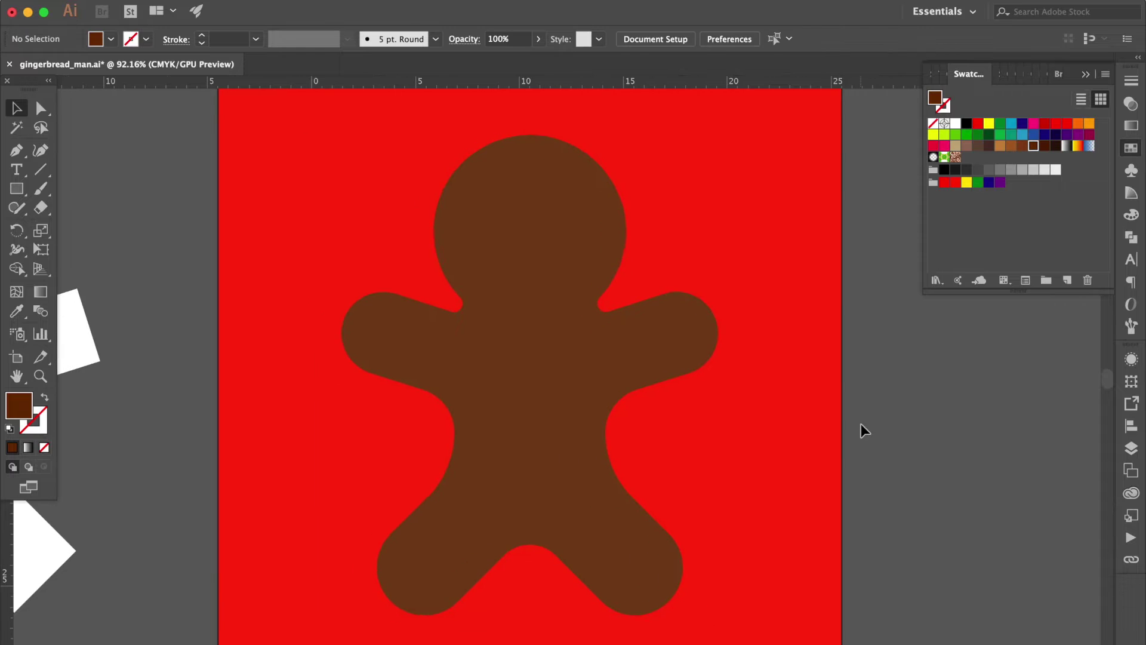
Place a copy of the brown figure directly in front of it, with no fill and a white 1 pt stroke.
click(569, 372)
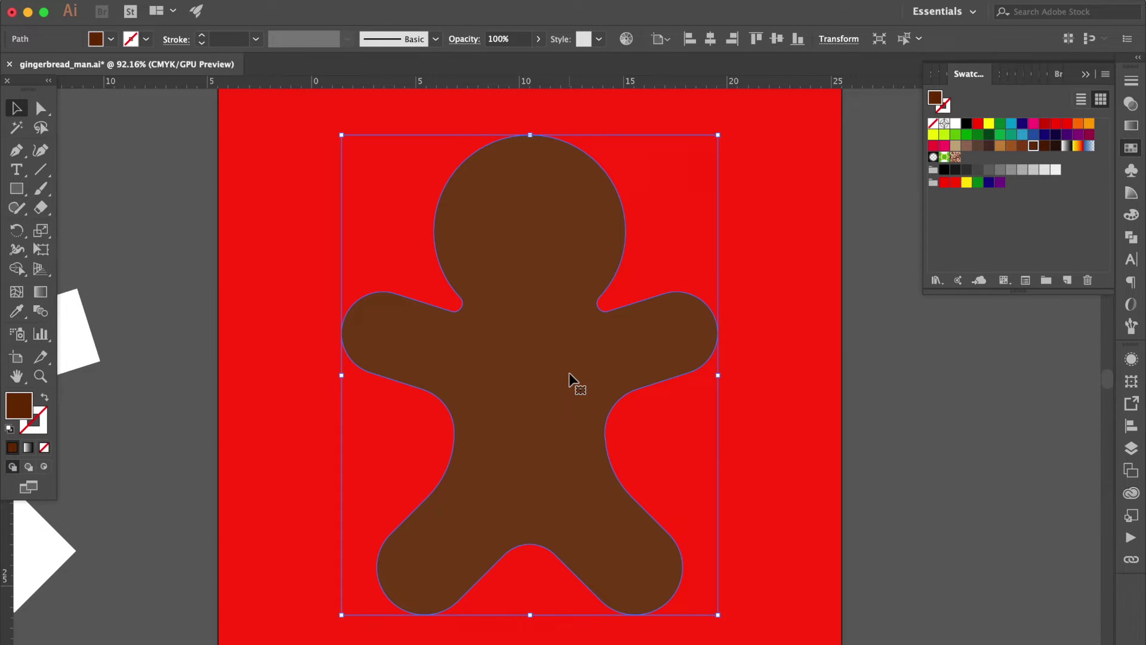
click(45, 398)
click(40, 424)
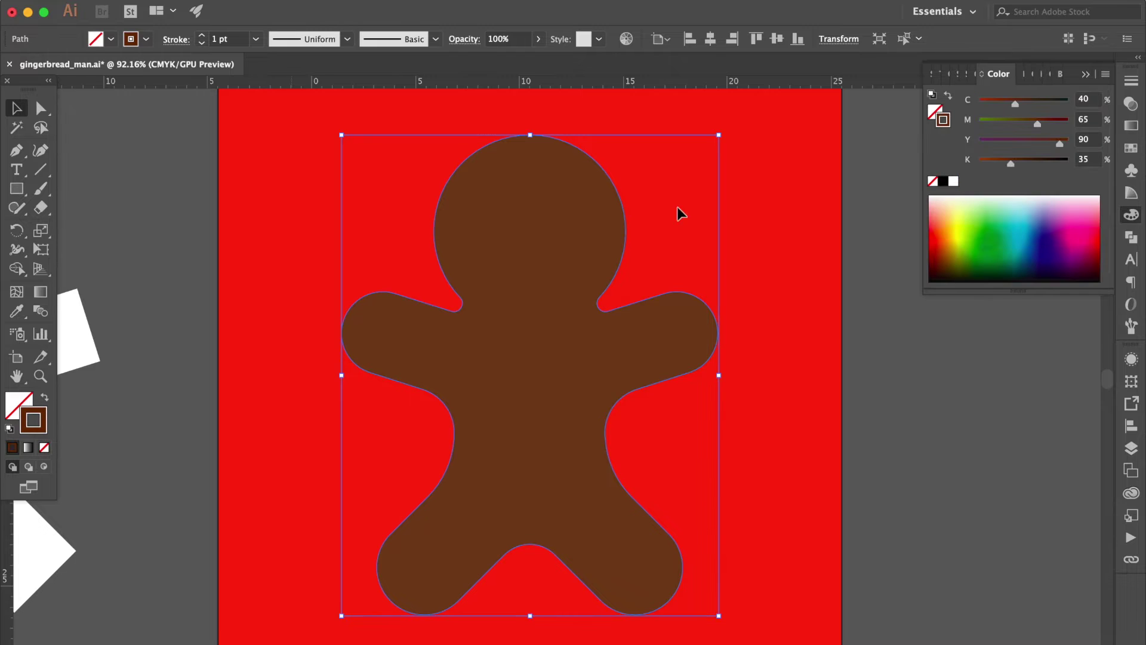
click(1131, 148)
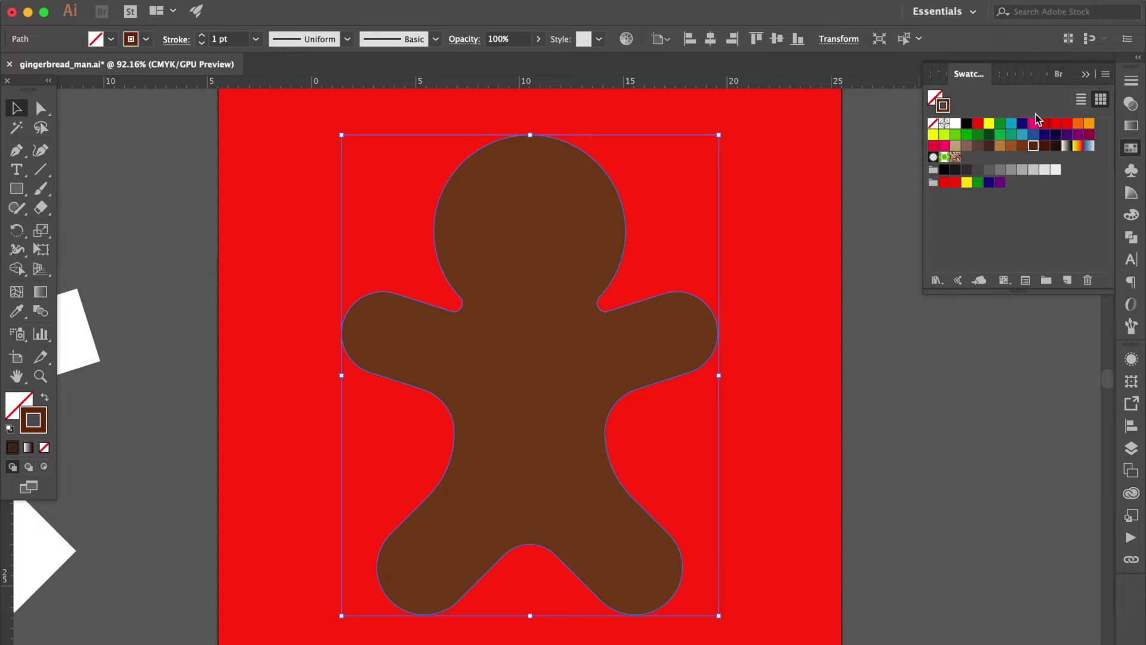
click(954, 124)
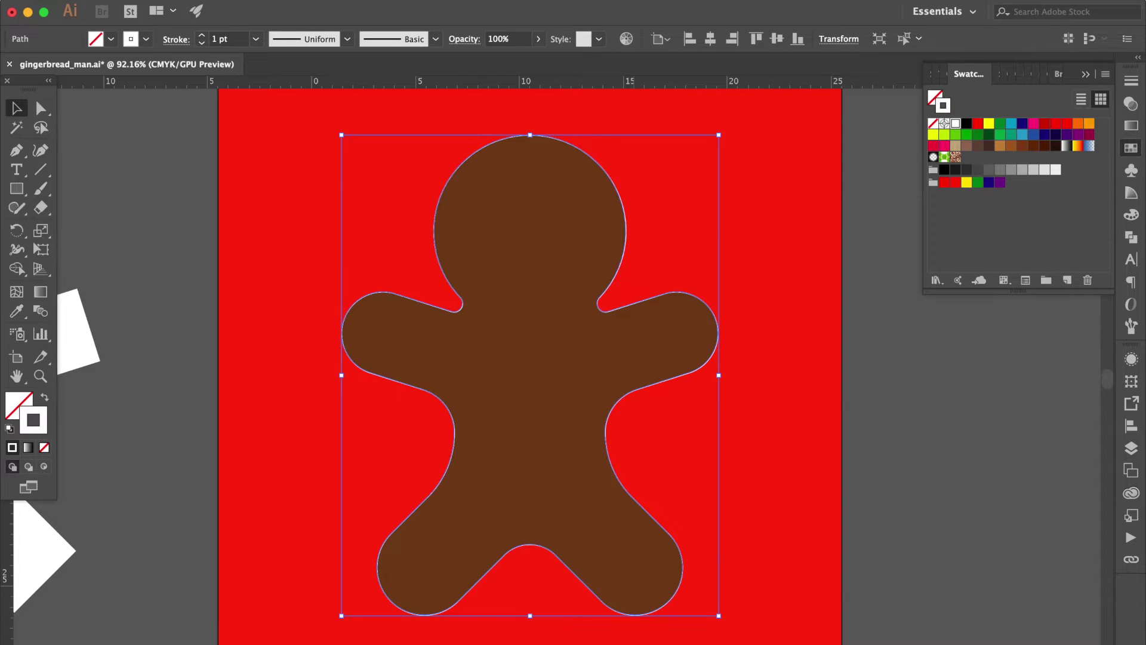
Apply an Offset Path effect of -0.5 cm to the white outline, with mitered joins and preview on.
click(348, 0)
mouse_move(392, 151)
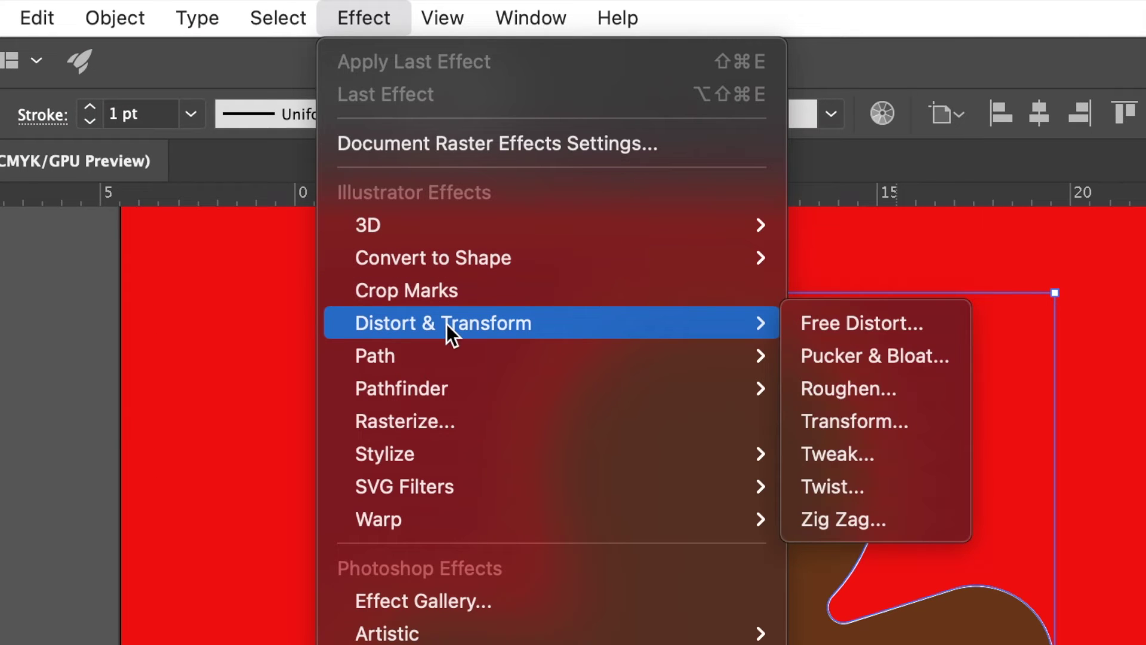
mouse_move(452, 360)
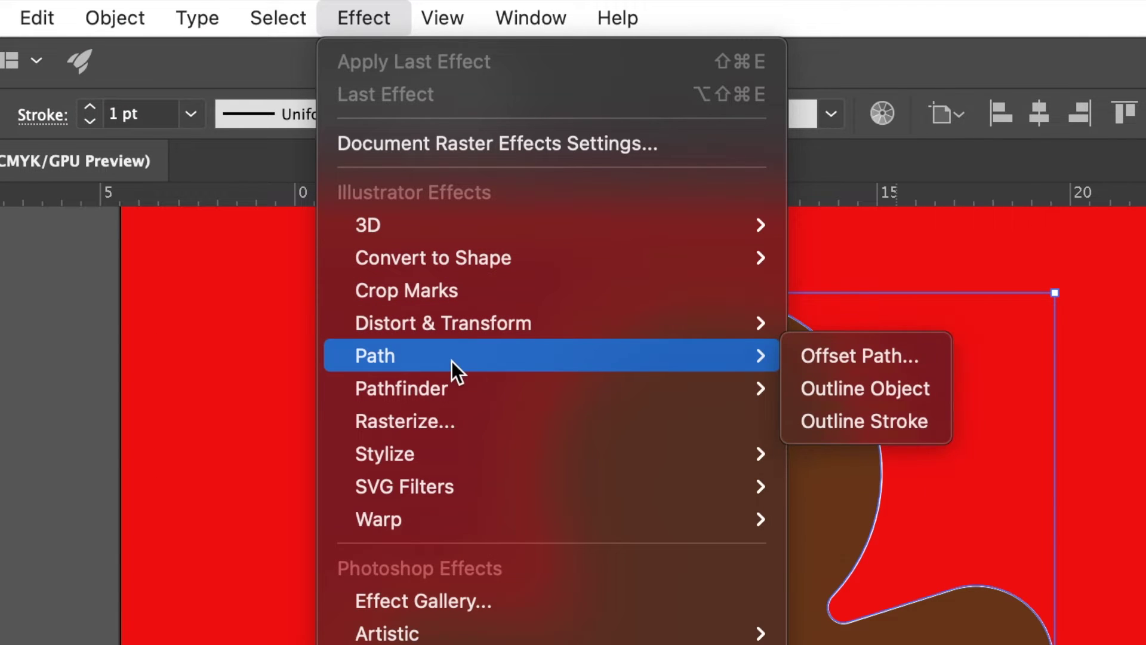
click(908, 349)
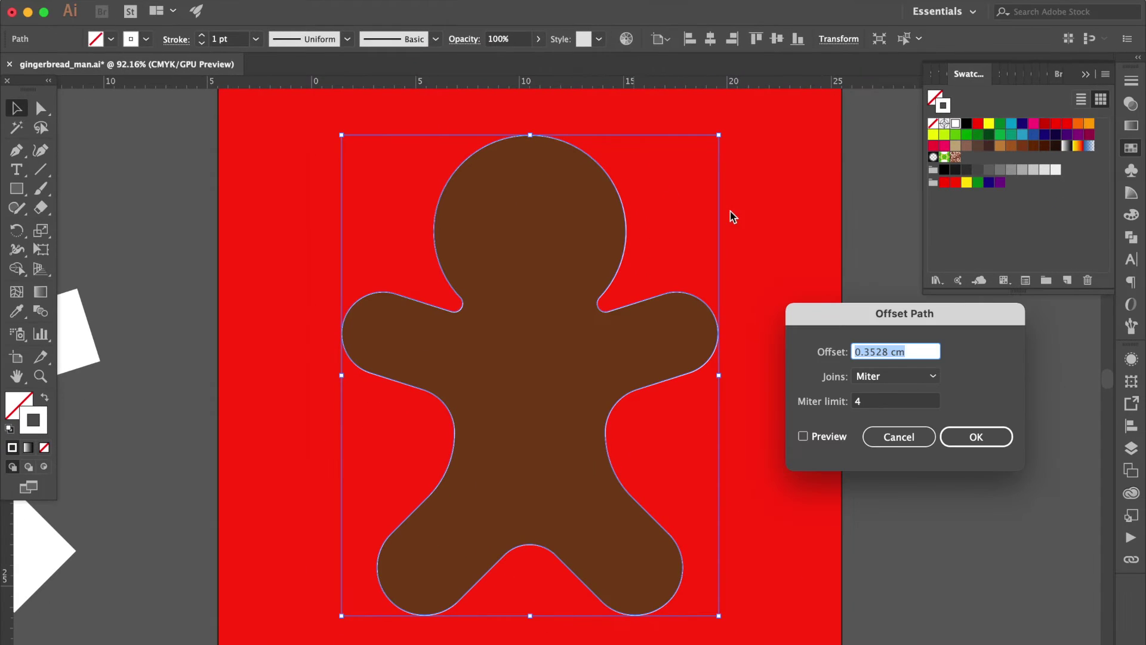
click(826, 436)
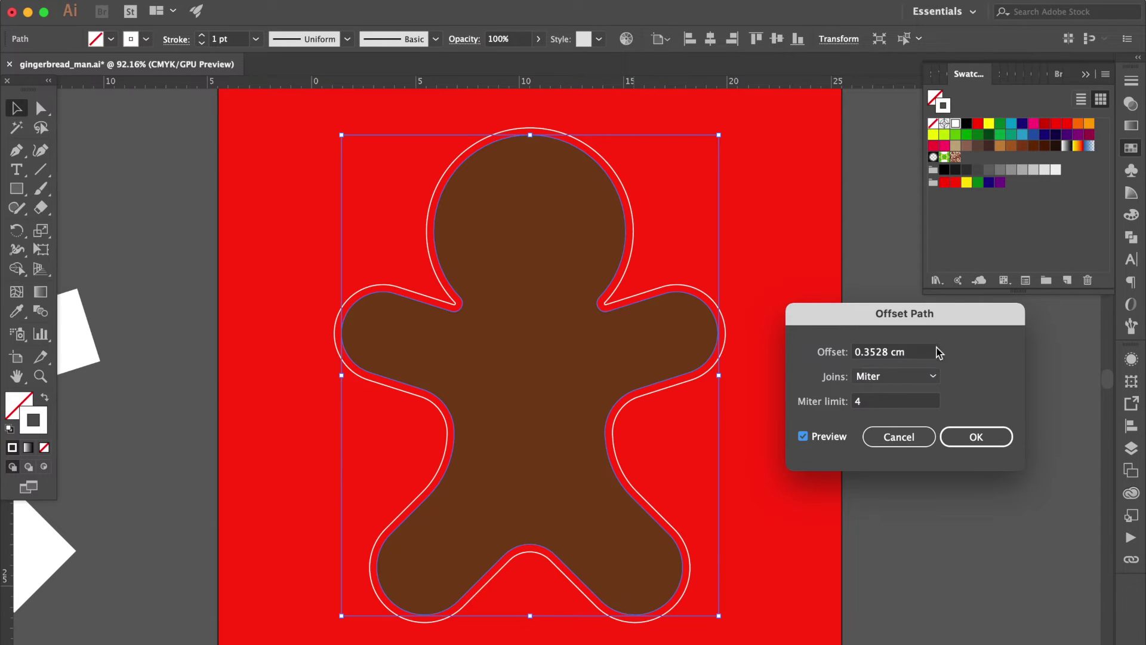
click(916, 352)
text(-0.2)
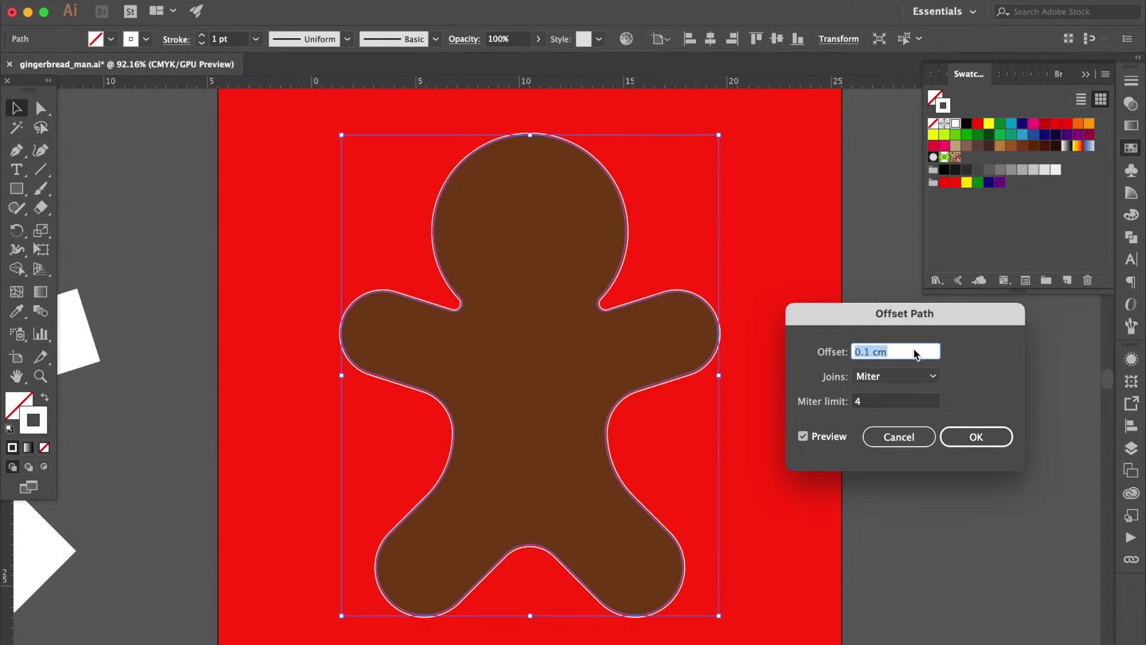
key(Down)
key(Down)
key(Down)
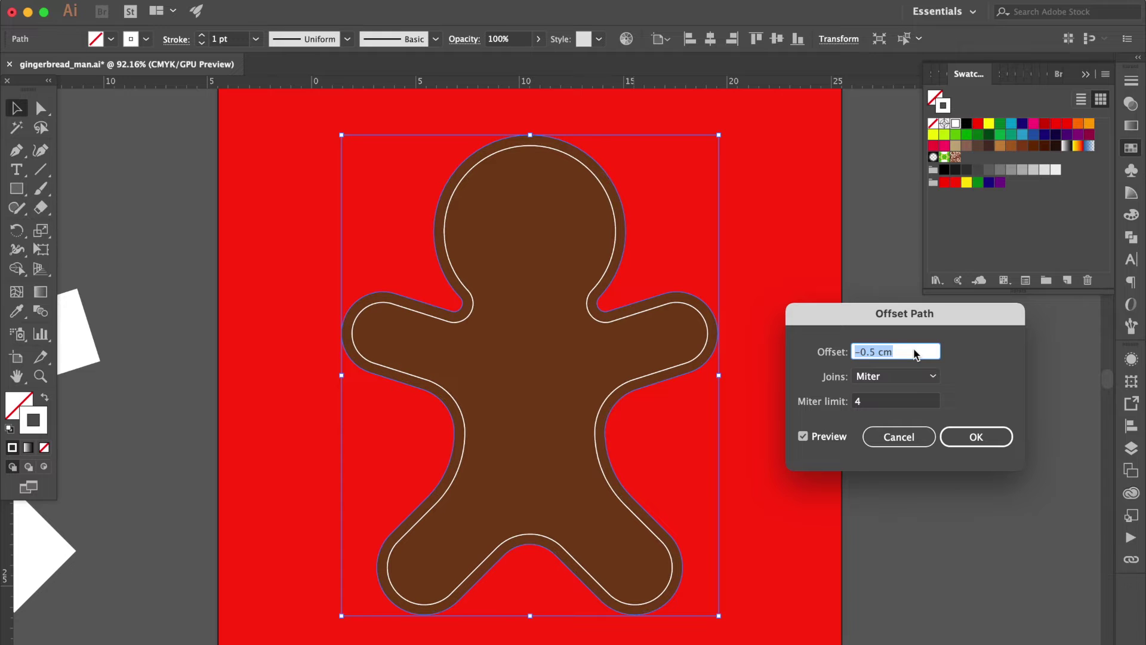
key(Return)
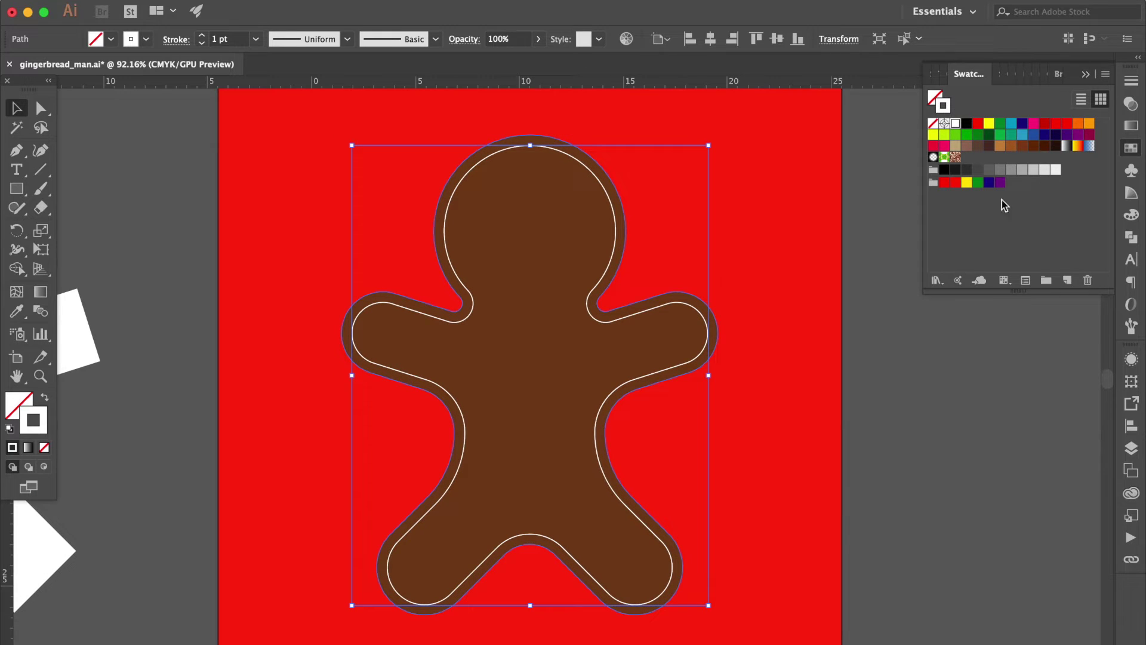
Set the white inner outline's stroke weight to 4 pt and deselect it.
click(1131, 82)
click(1047, 98)
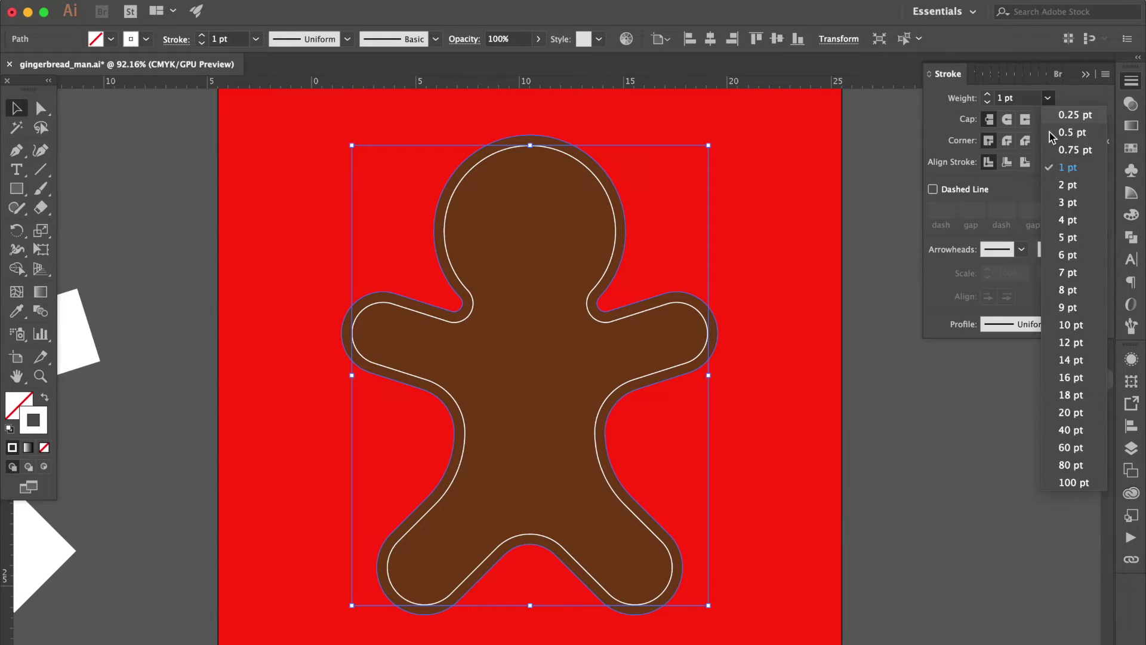
click(1078, 202)
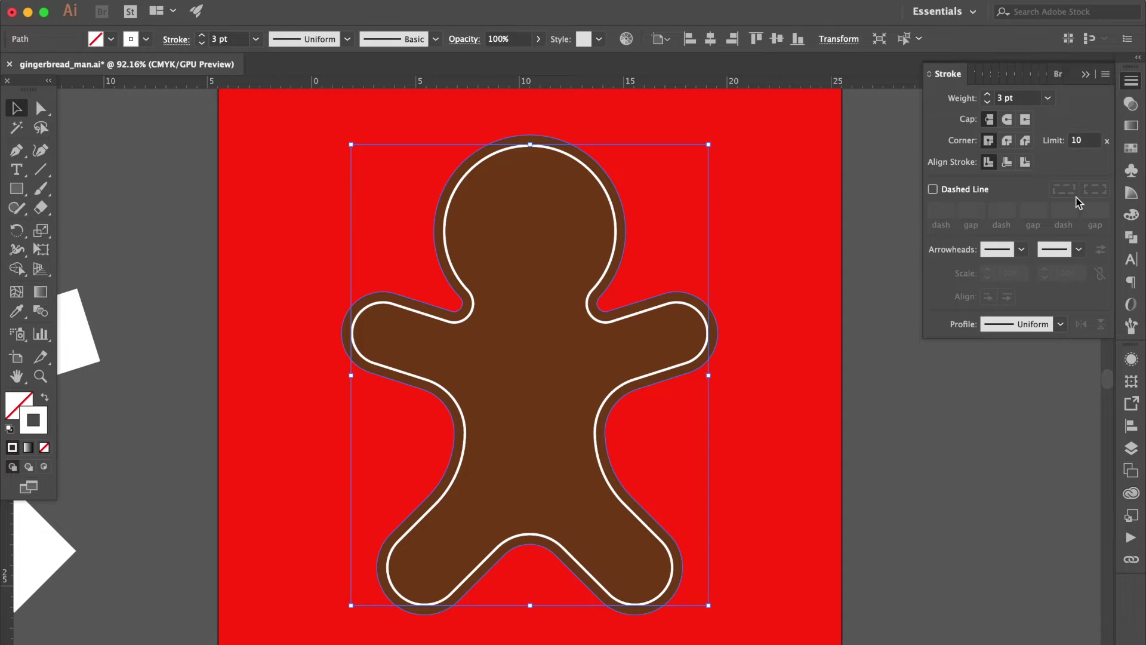
click(1048, 98)
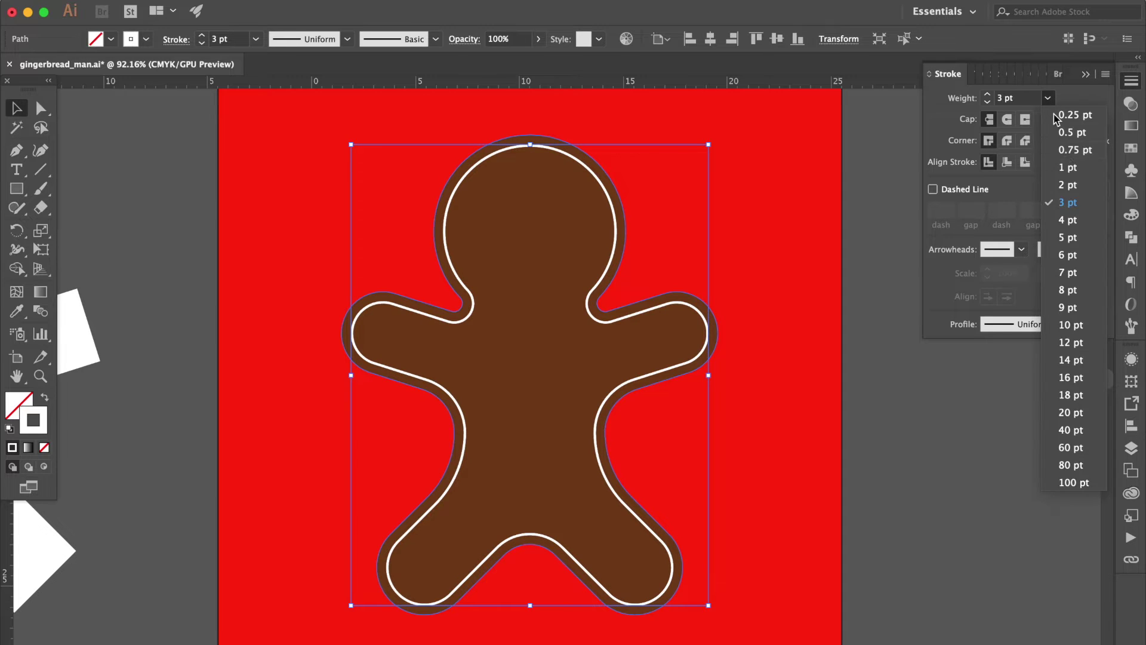
click(1078, 224)
key(shift+super+a)
click(1085, 76)
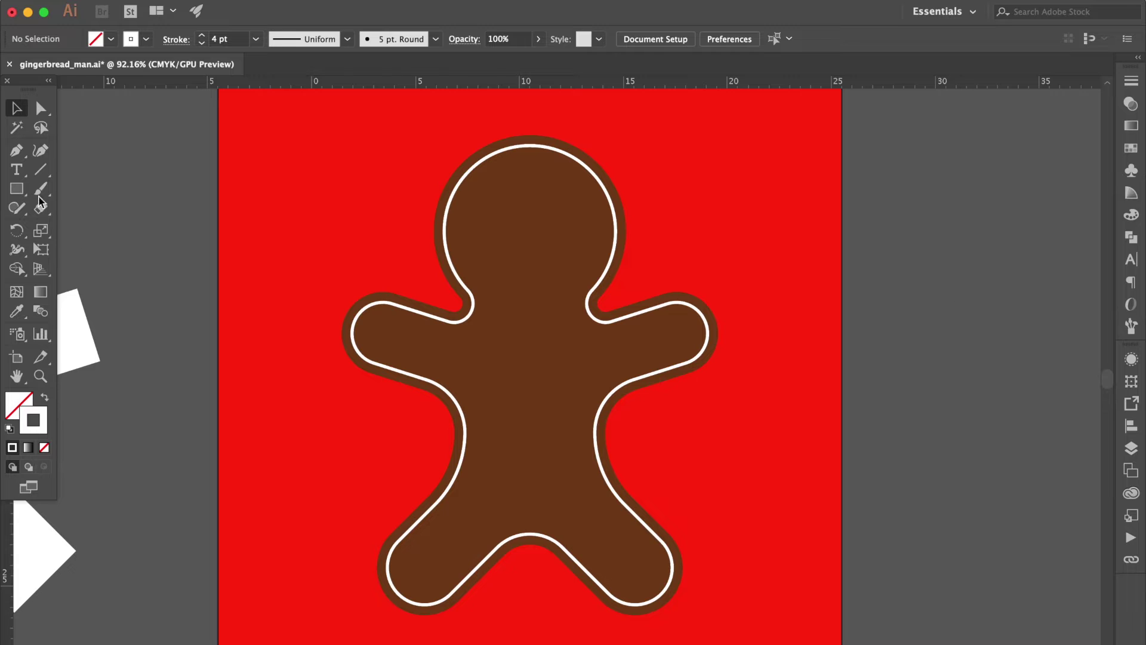
Draw two straight white lines with the Pen tool, one across the figure's left arm and one across its left leg, ending on the inner outline.
click(17, 149)
scroll(328, 340, up, 3)
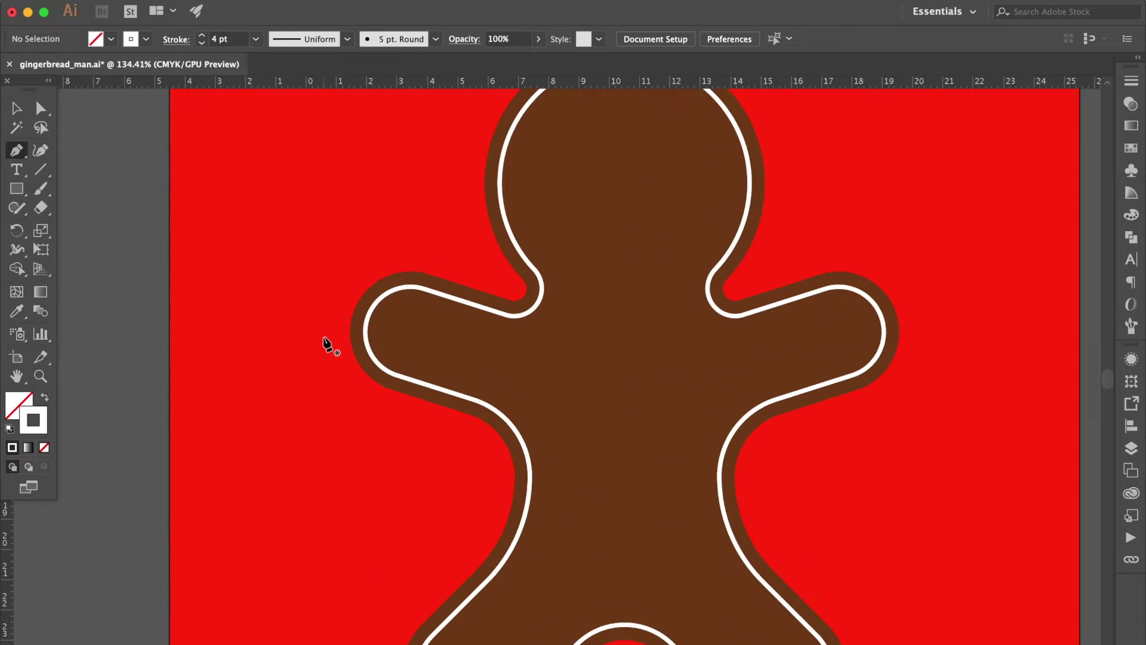
click(410, 379)
click(442, 292)
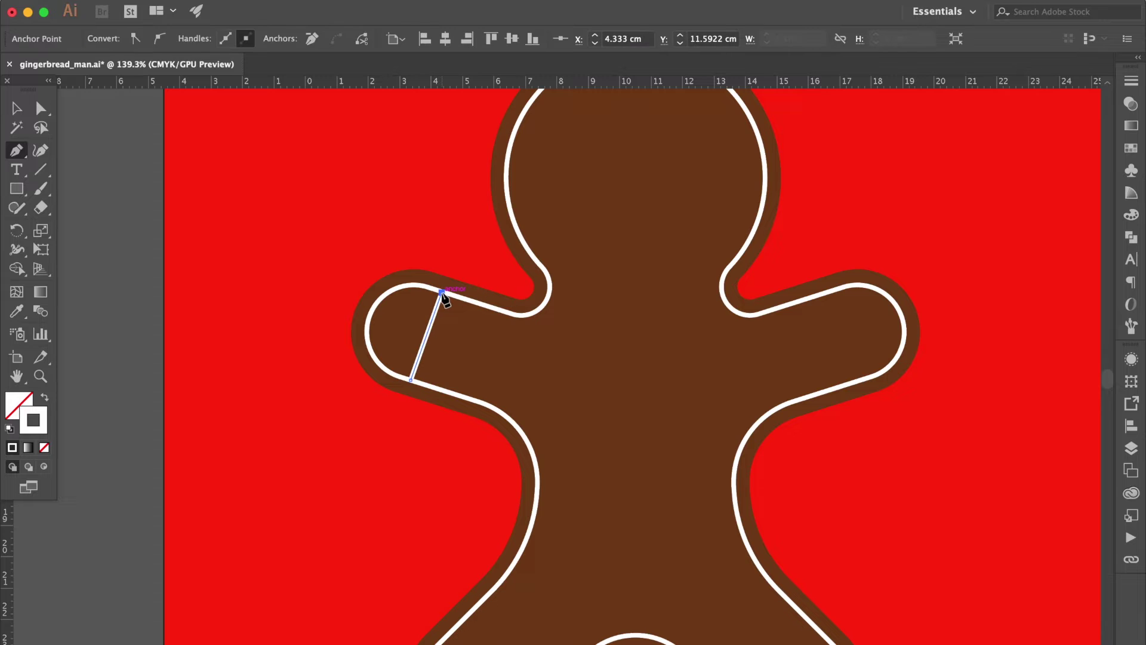
key(Escape)
scroll(450, 514, down, 2)
click(443, 574)
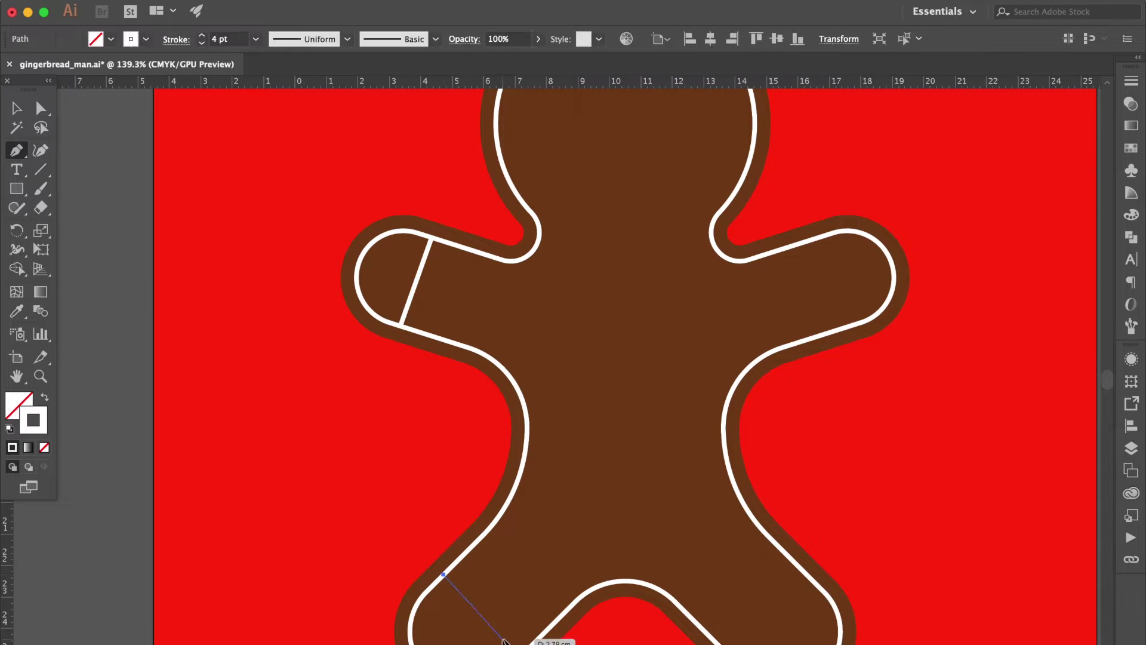
click(523, 643)
key(v)
Apply a Zig Zag effect to the left leg line with a relative size of 6%, 6 ridges per segment and smooth points, with preview on.
click(347, 5)
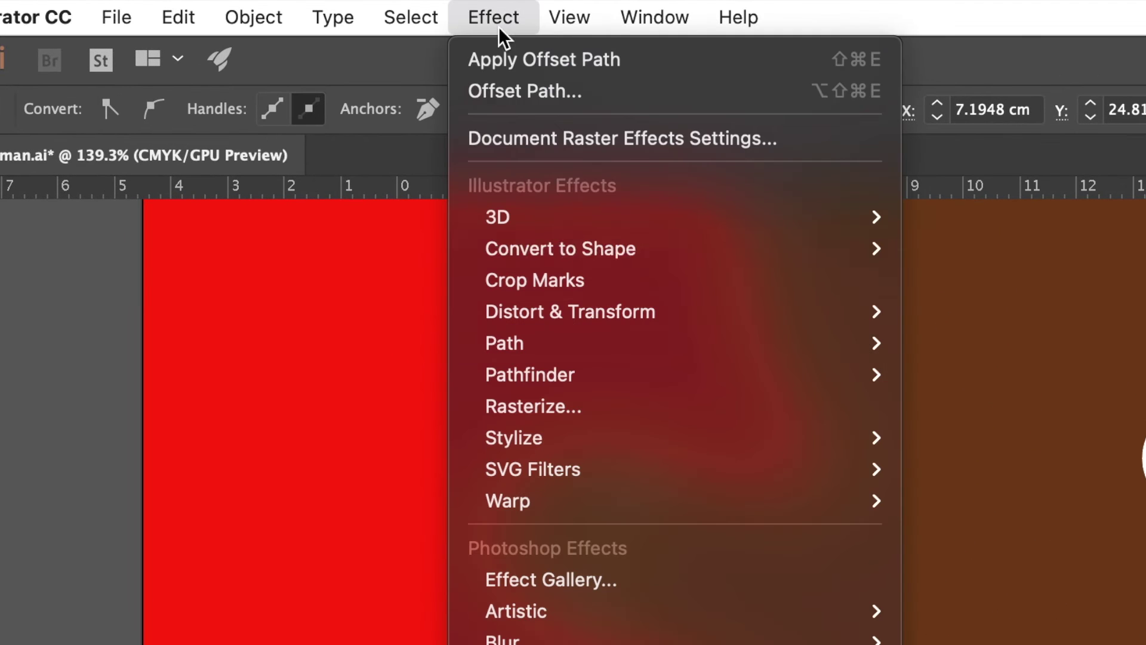
mouse_move(410, 149)
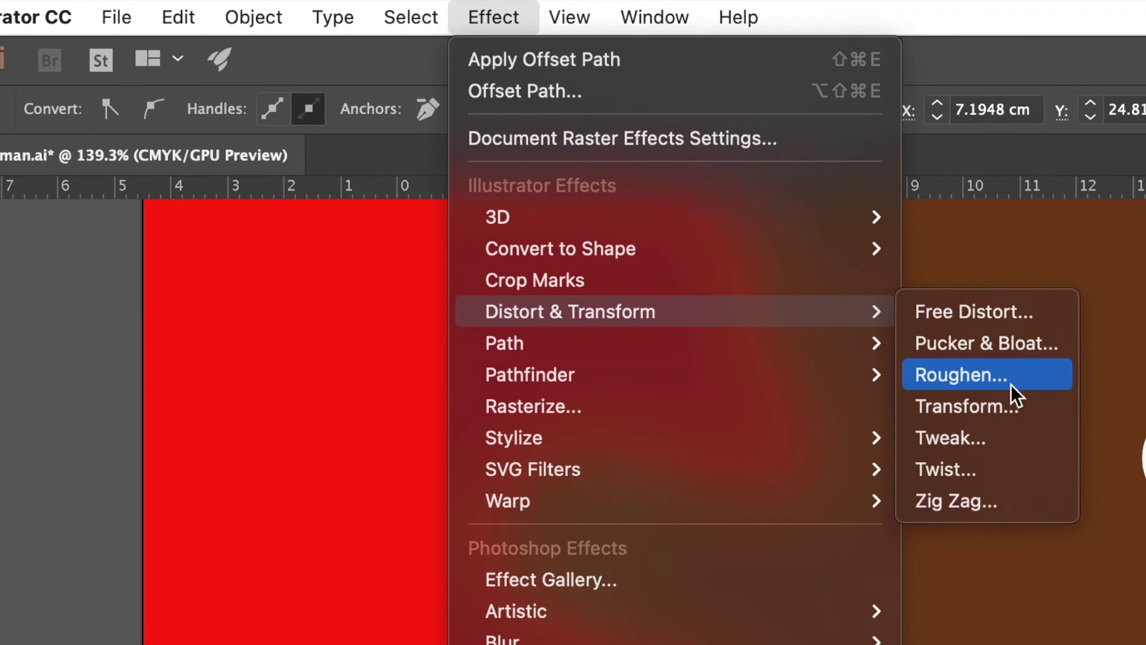
click(1006, 501)
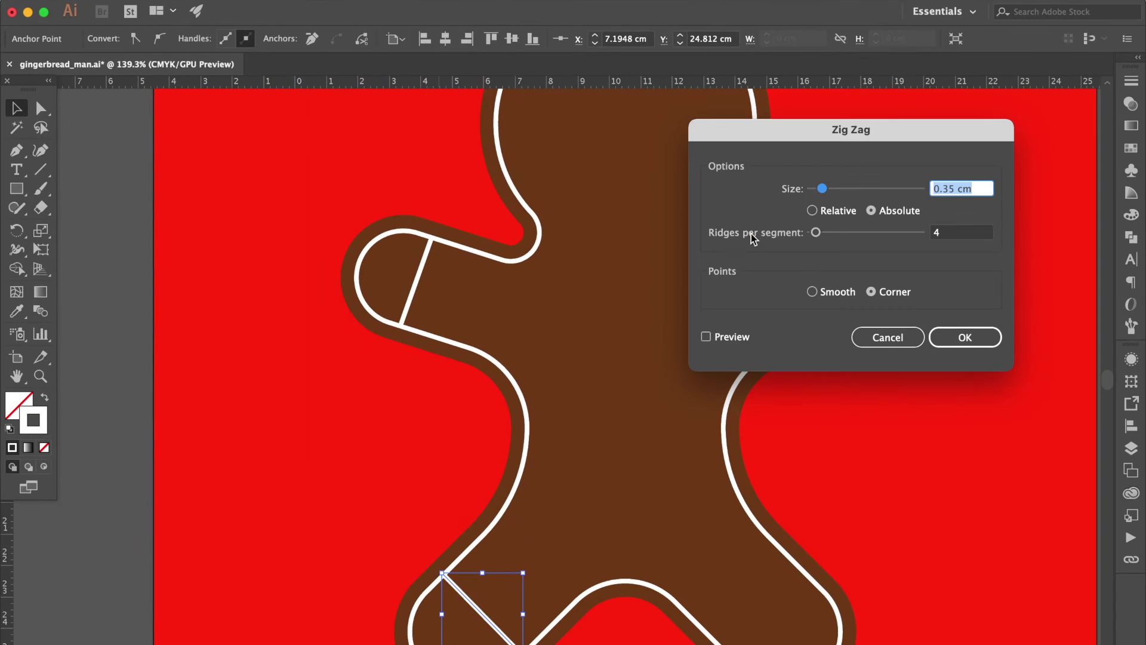
click(707, 338)
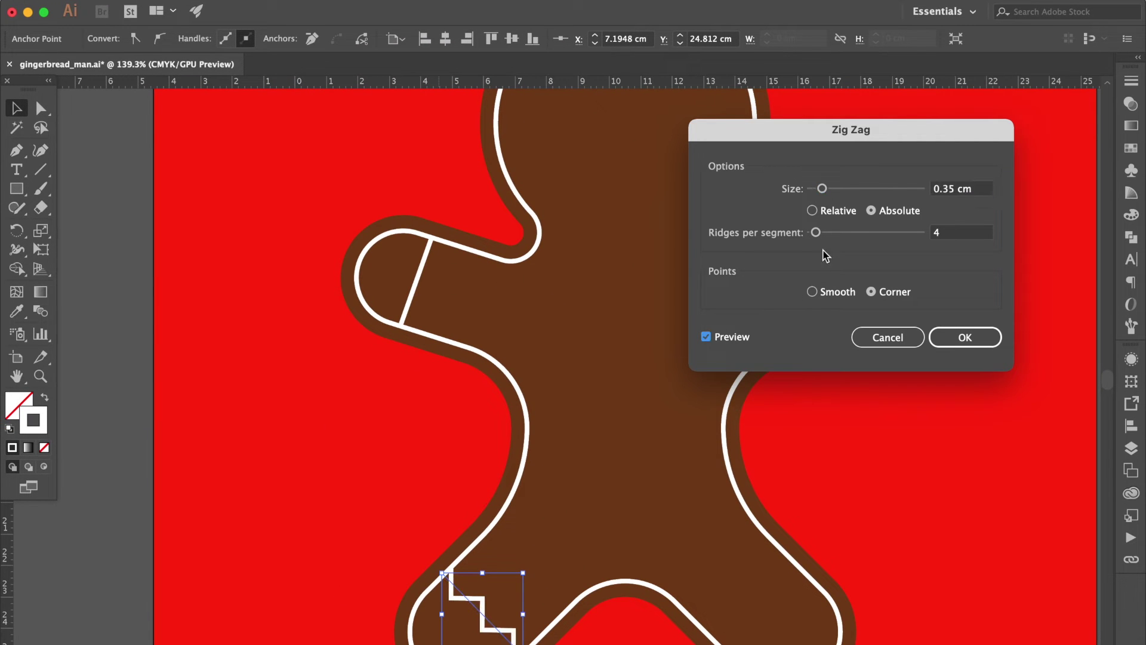
click(827, 292)
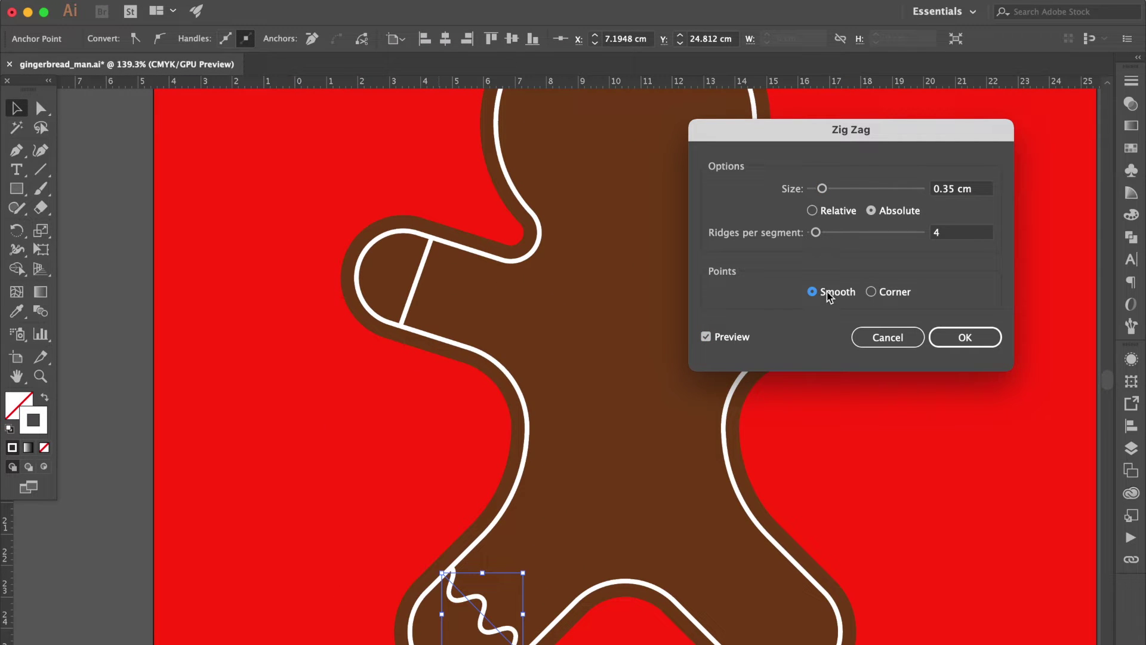
click(838, 213)
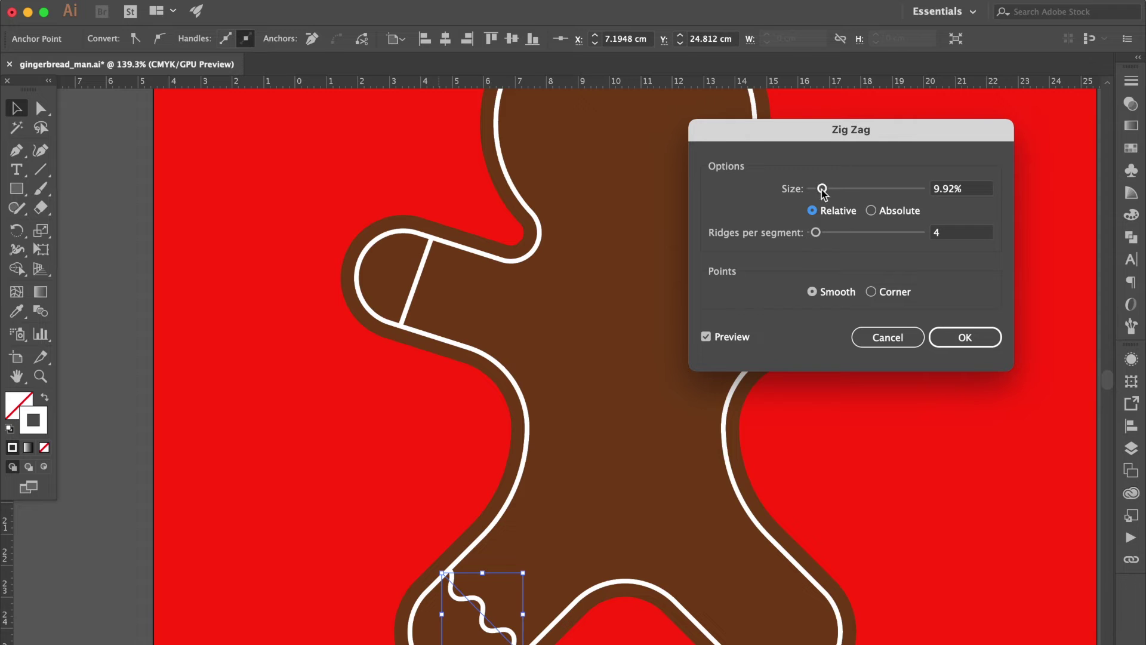
drag(822, 189, 817, 189)
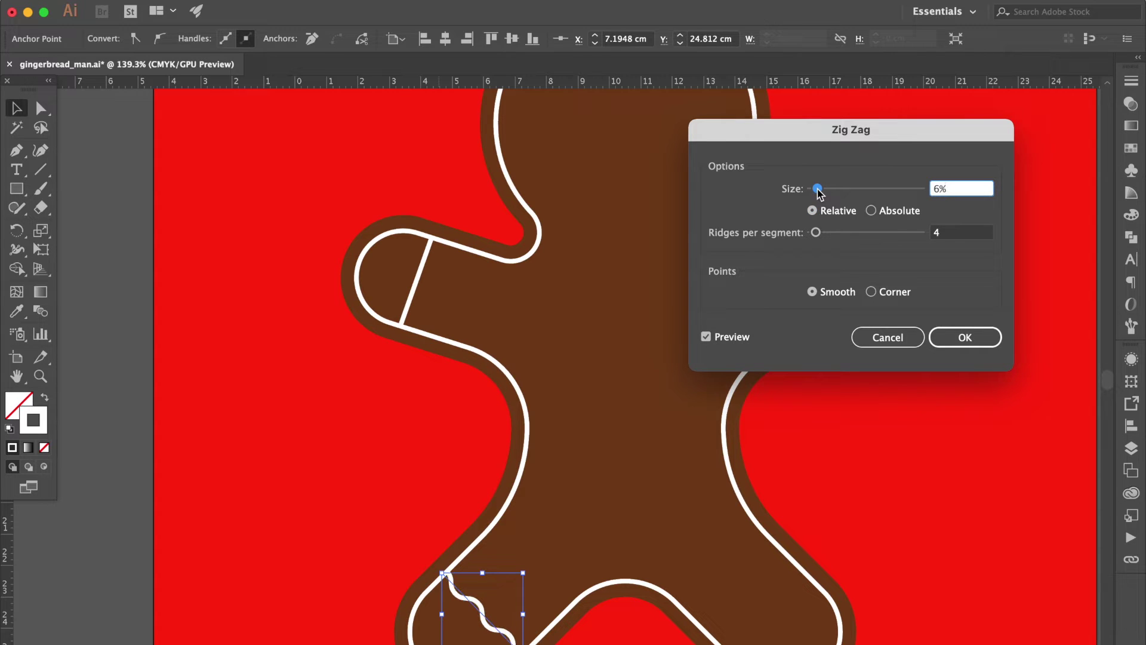
drag(816, 232, 820, 232)
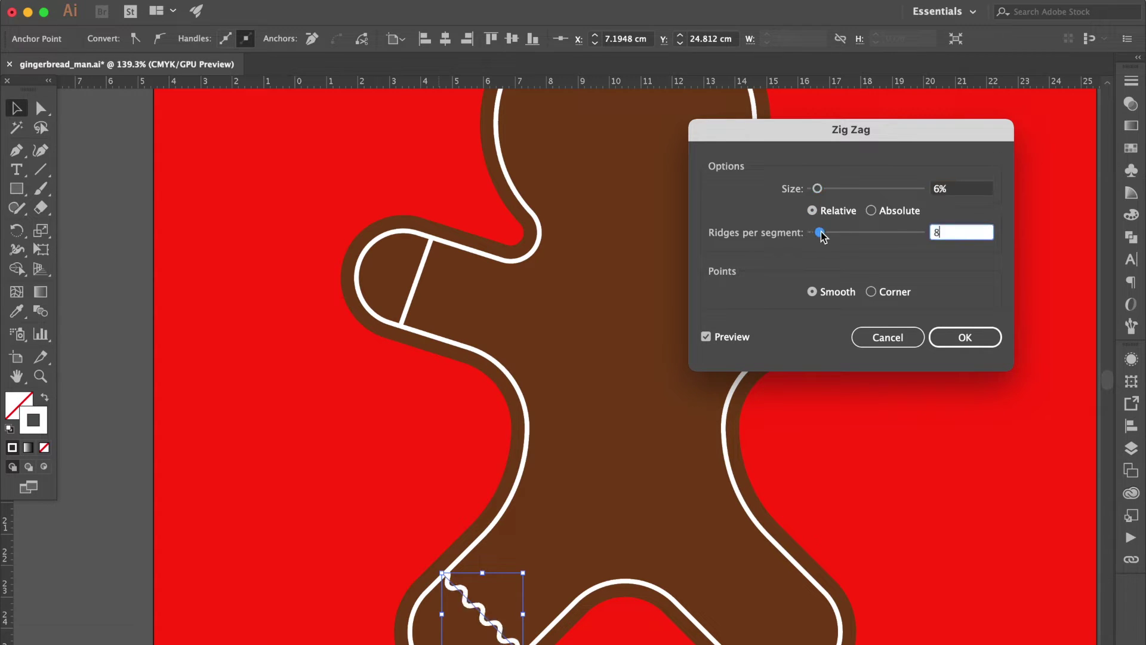
key(Down)
key(Down)
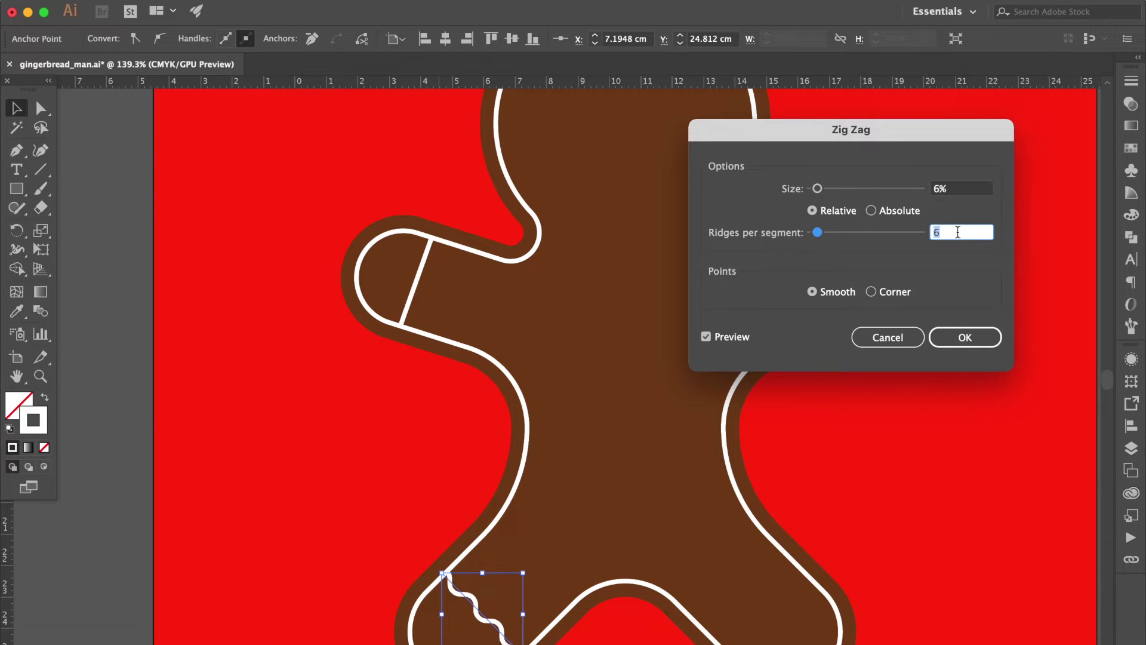
key(Return)
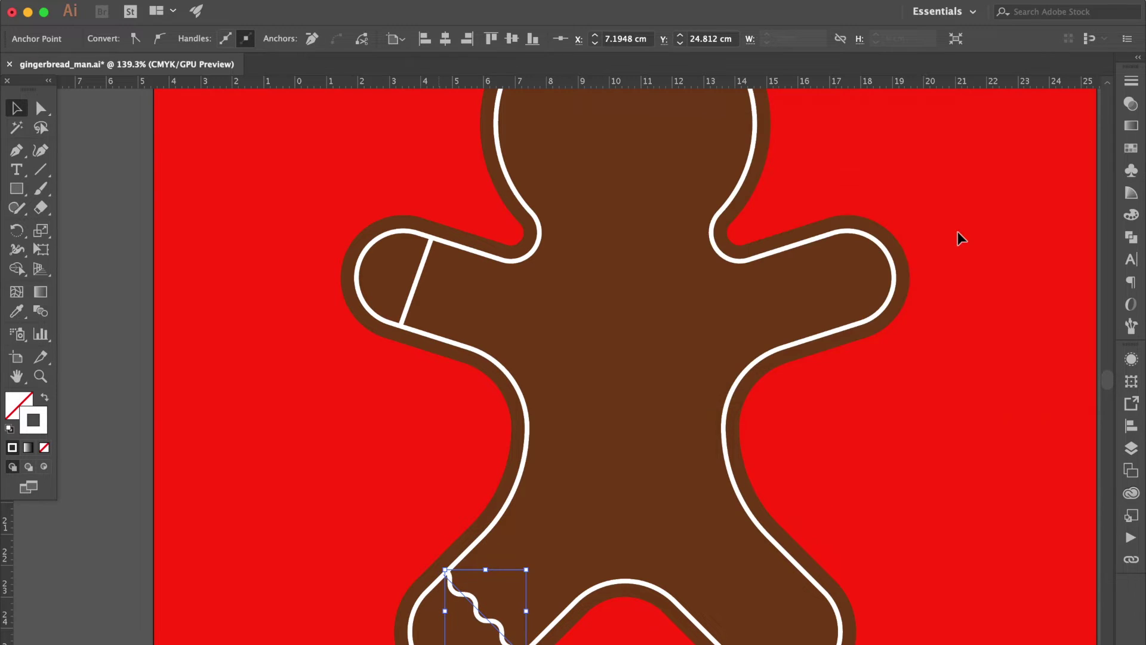
Apply a Zig Zag effect to the left arm line with a relative size of 5%, 4 ridges per segment and smooth points, with preview on.
click(418, 283)
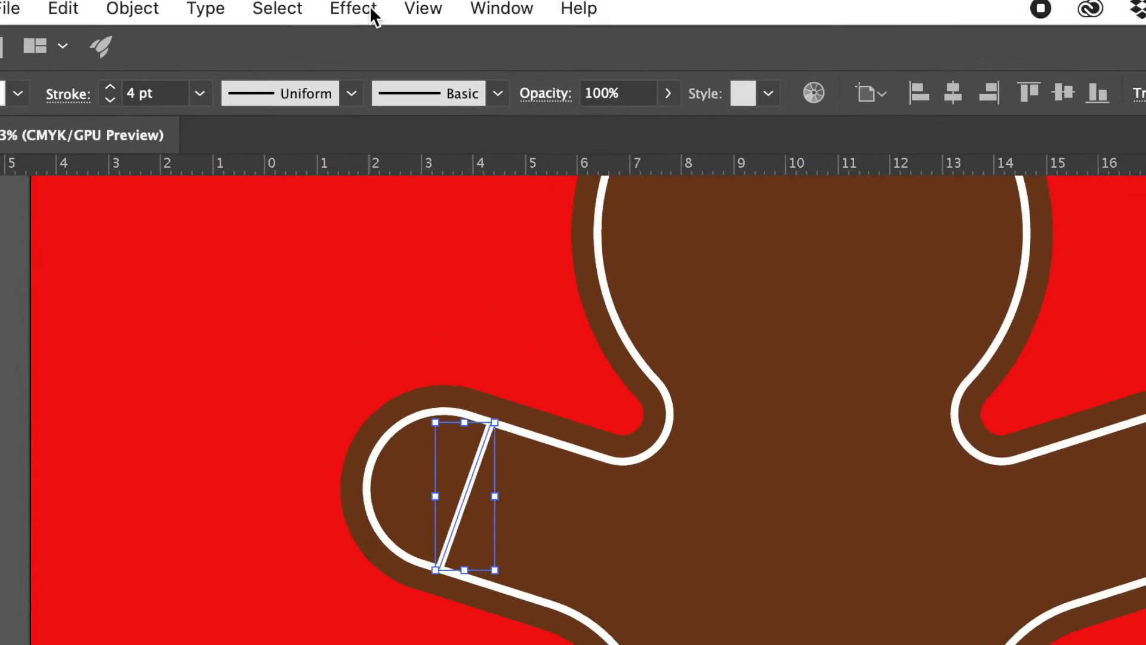
click(348, 10)
mouse_move(435, 172)
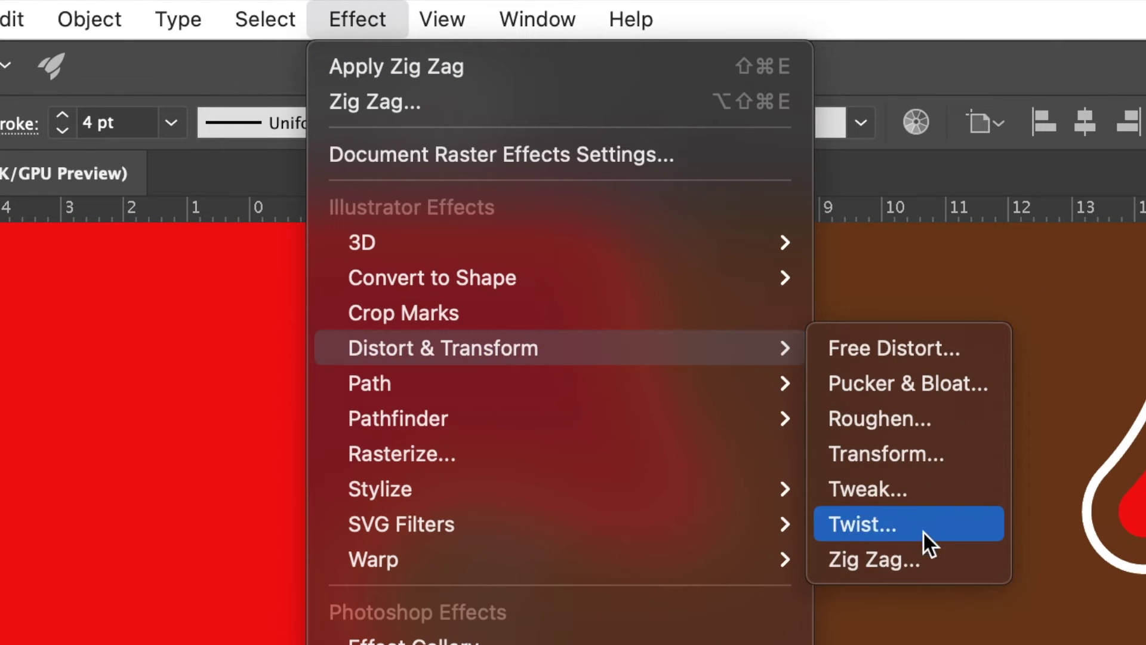
click(919, 564)
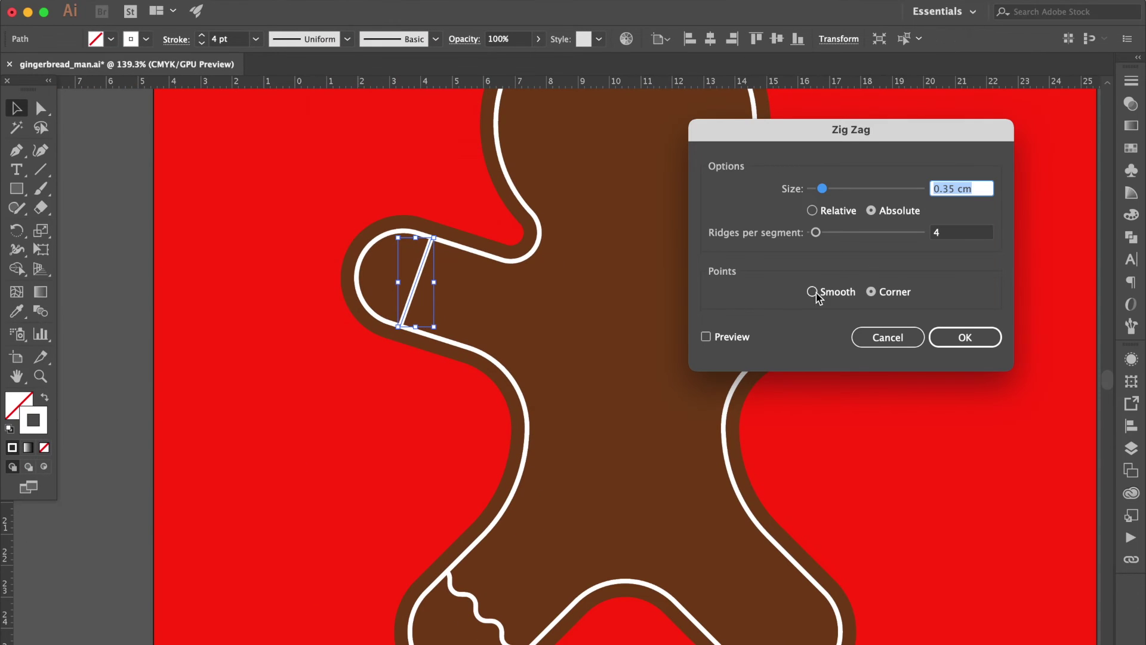
click(746, 337)
click(836, 292)
click(841, 214)
click(961, 183)
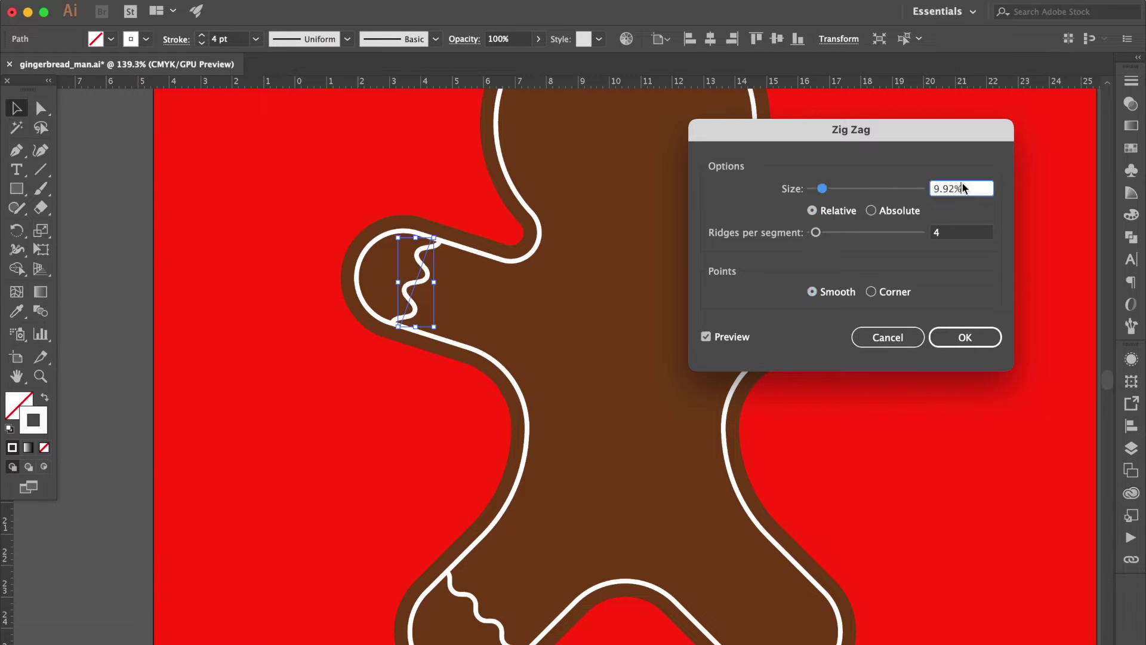
text(1)
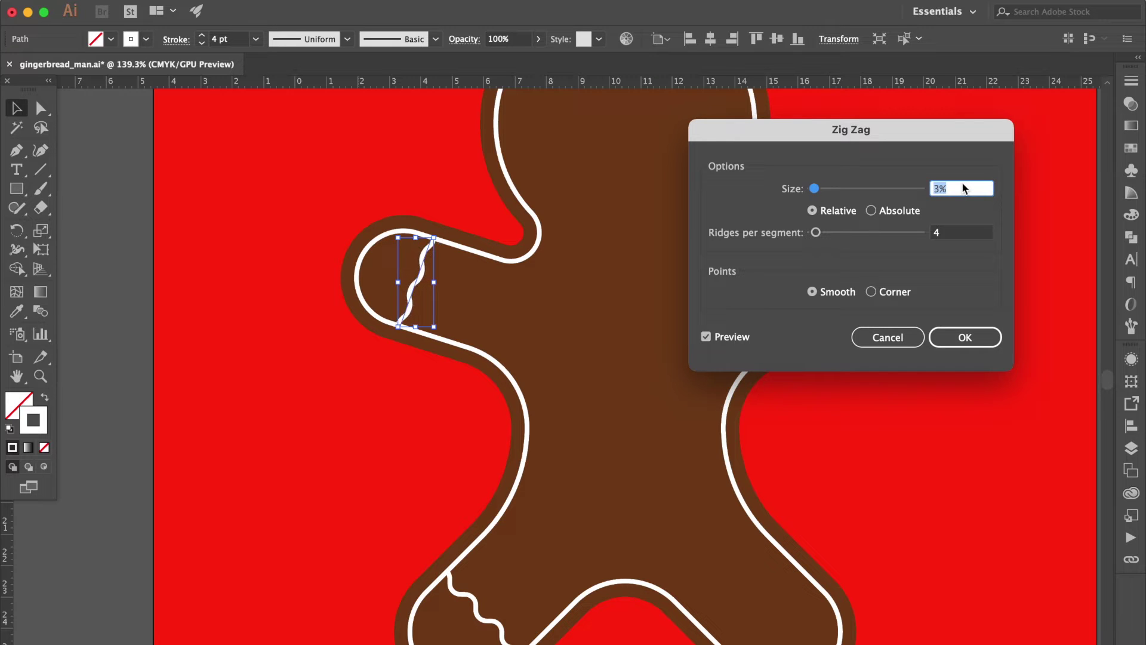
key(Up)
key(Up)
key(Up)
key(Up)
click(957, 233)
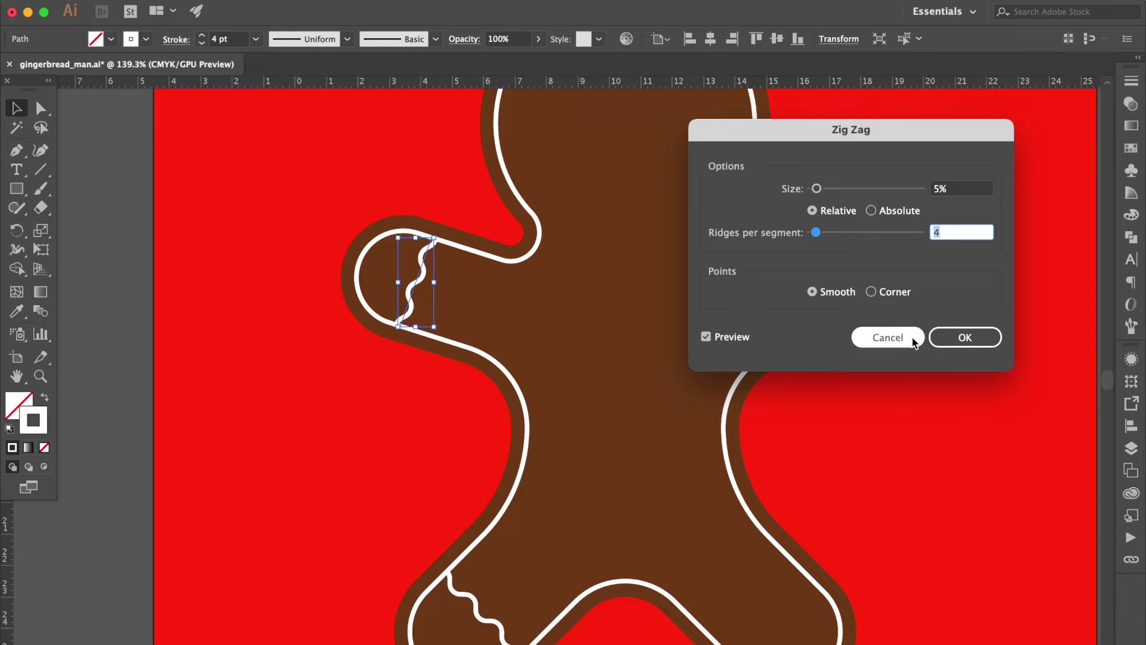
click(967, 336)
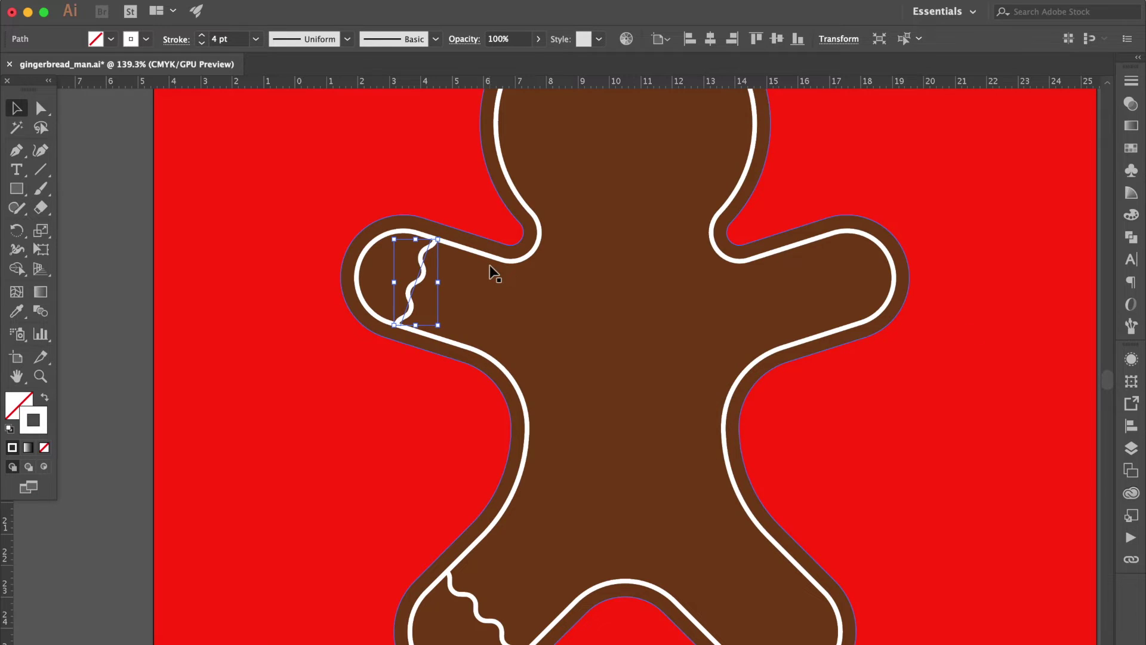
click(329, 332)
Place a copy of the wavy arm line beside the original, towards the body, and nudge it to fit the arm outline.
drag(425, 286, 442, 289)
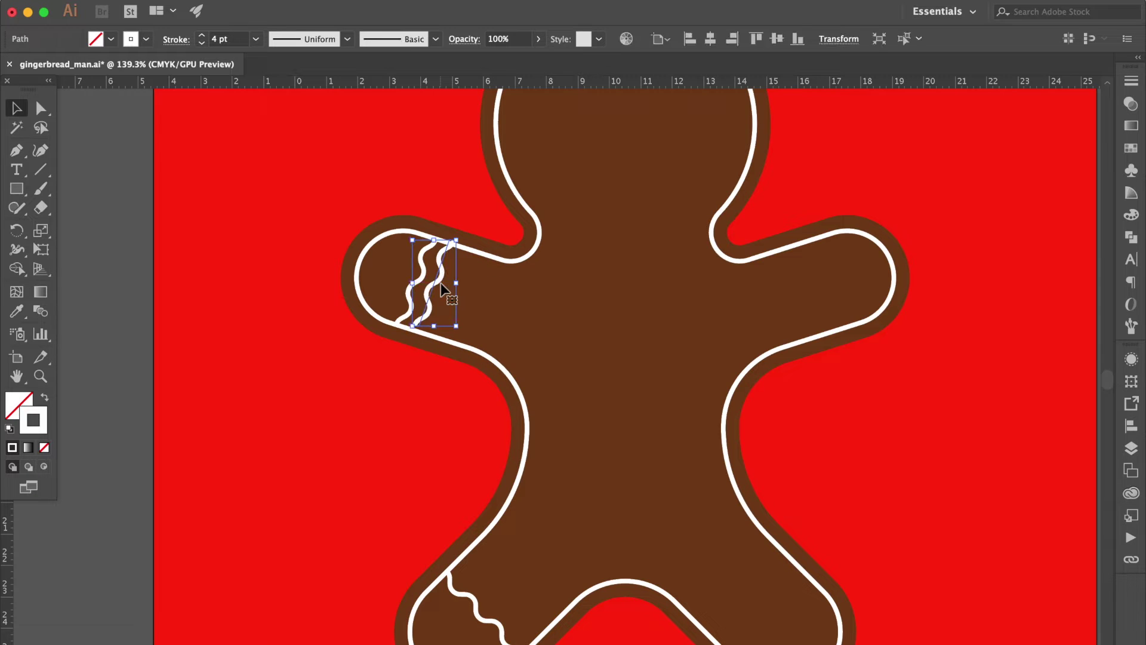
key(Left)
key(Left)
key(Left)
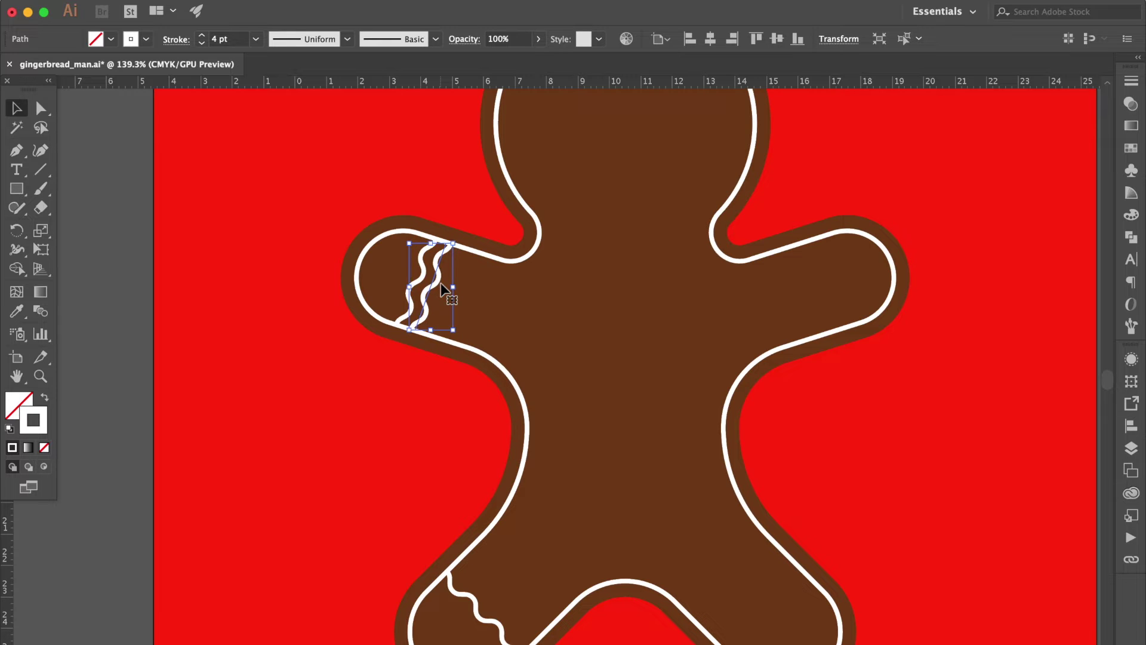
Set the copied arm line's stroke weight to 2 pt and move it slightly closer to the original wavy line.
click(1131, 80)
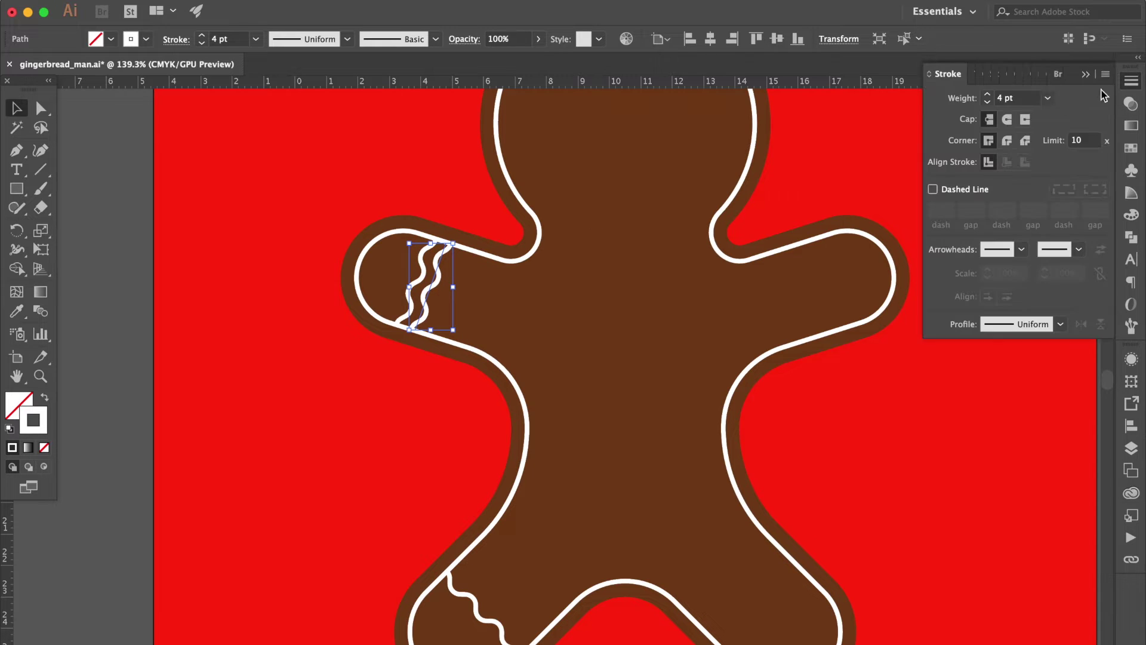
click(1048, 98)
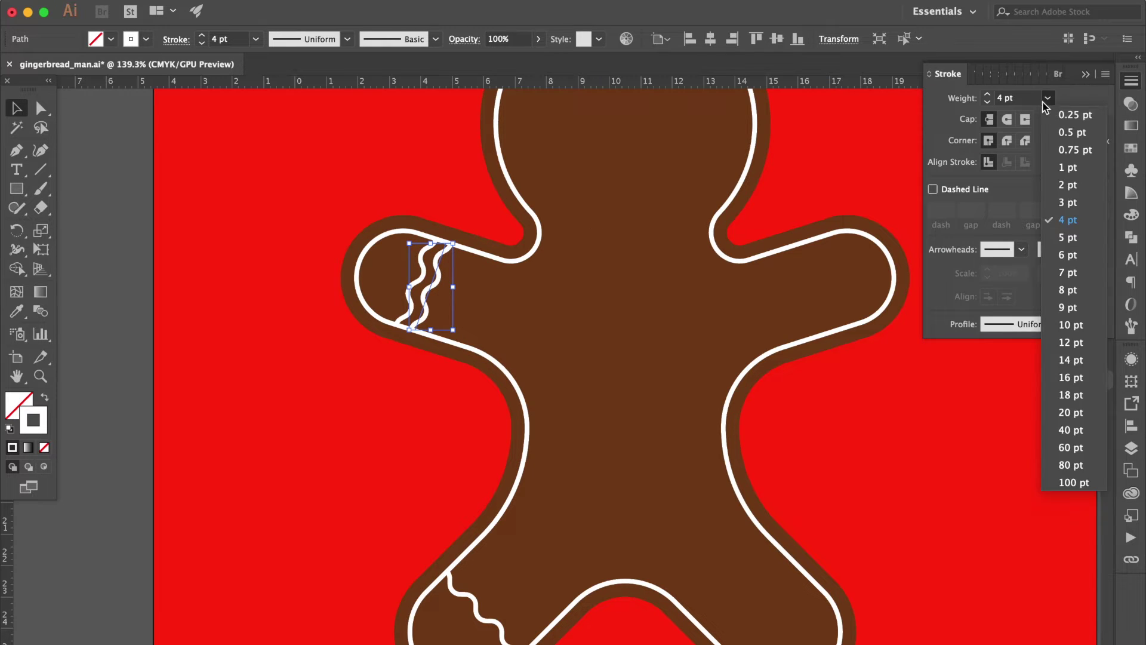
click(1071, 190)
click(331, 357)
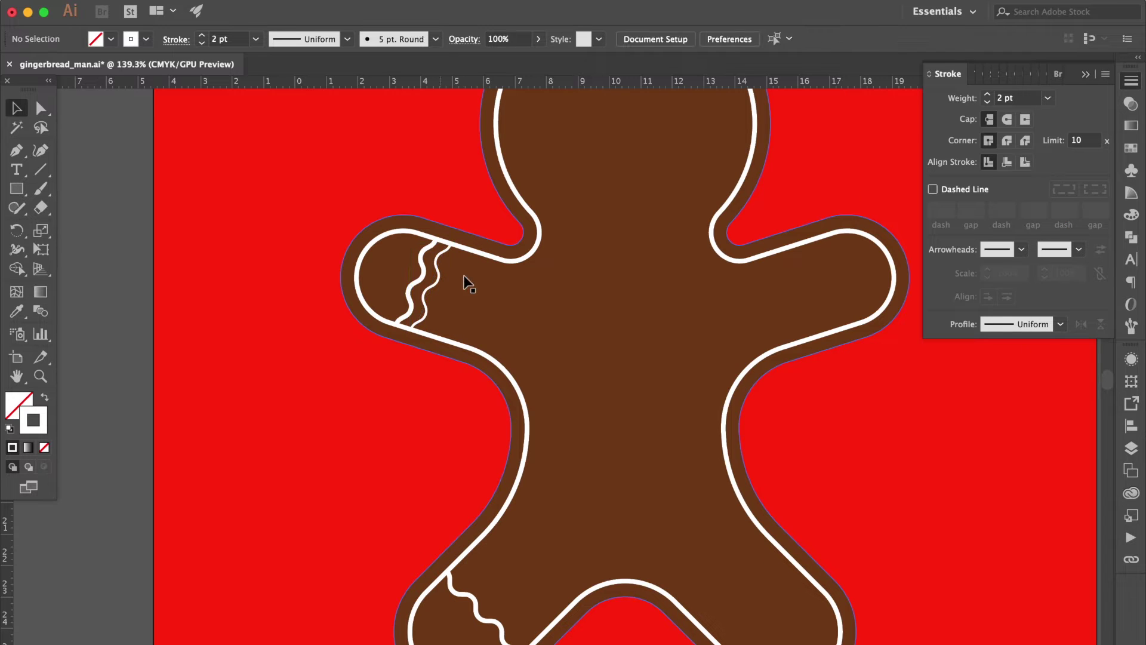
click(441, 275)
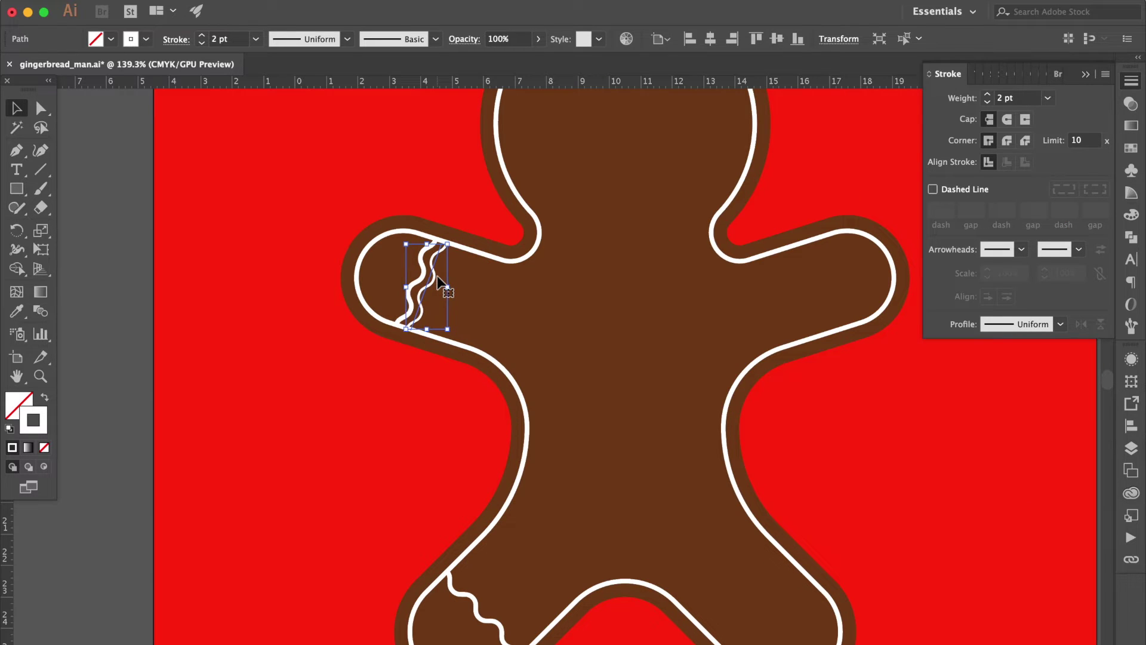
scroll(381, 442, down, 2)
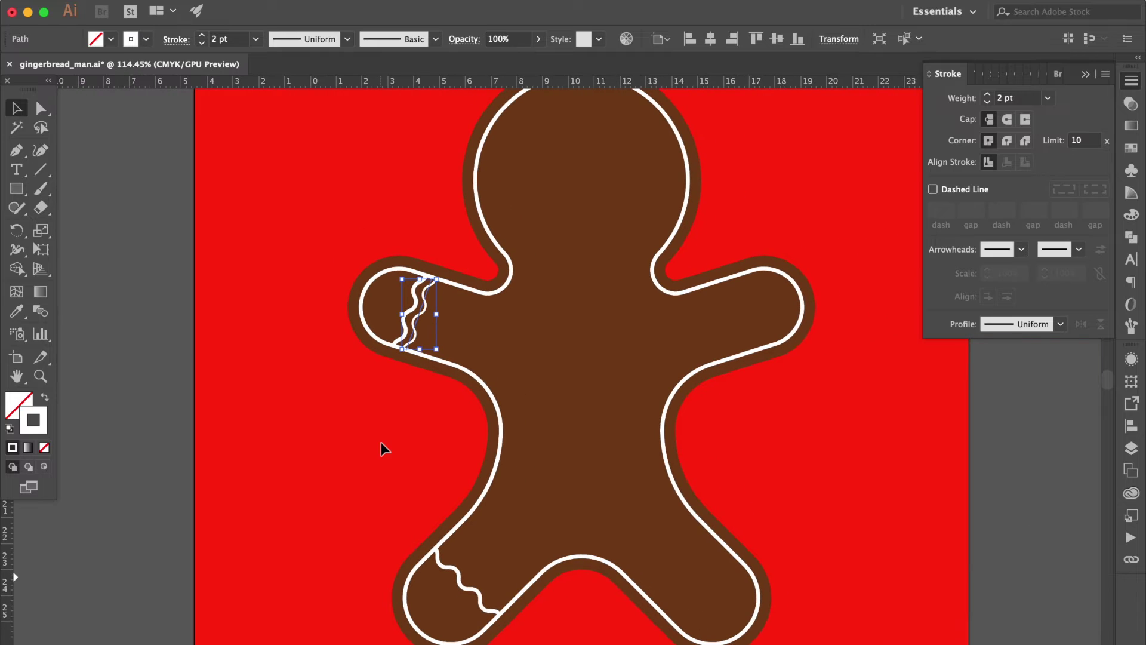
click(435, 496)
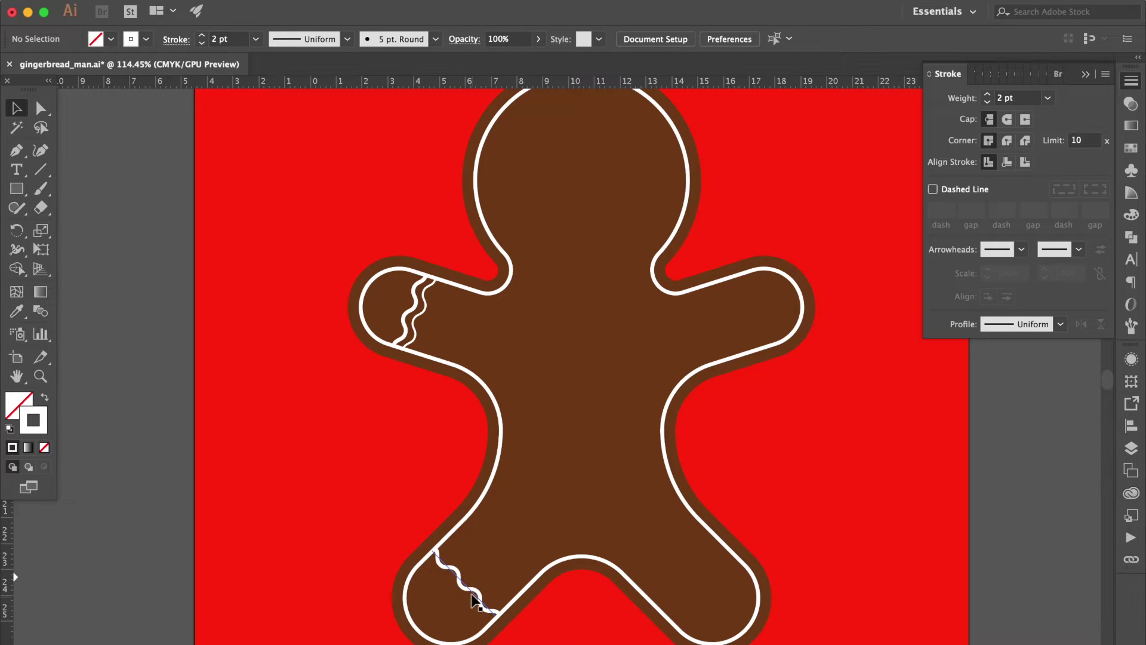
Place a copy of the wavy leg line just above the original and set the copy's stroke weight to 2 pt.
drag(480, 599, 487, 595)
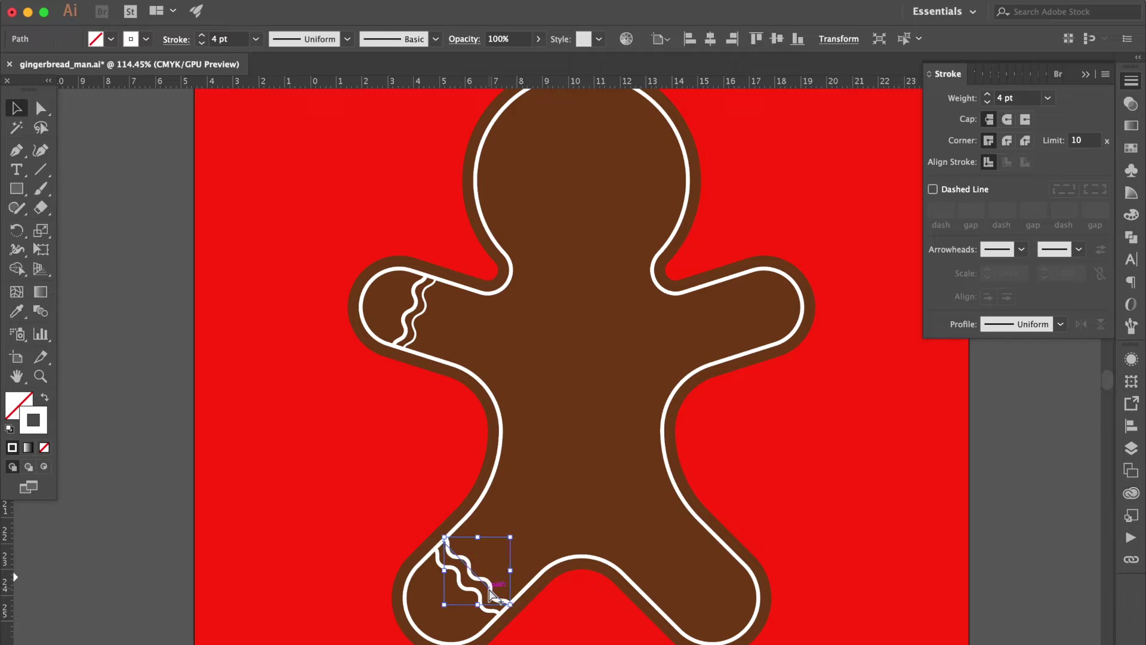
click(1047, 98)
click(1068, 185)
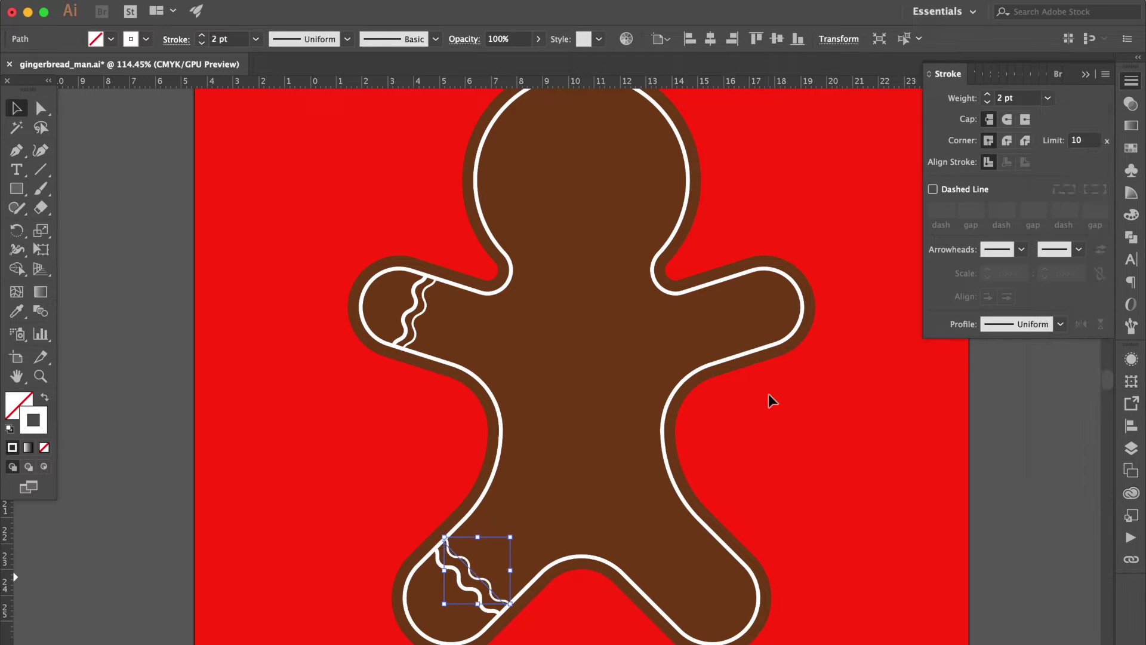
Nudge the thin leg line down and left, closer to the thicker wavy line, and deselect it.
key(Down)
key(Down)
key(Down)
key(Left)
key(Left)
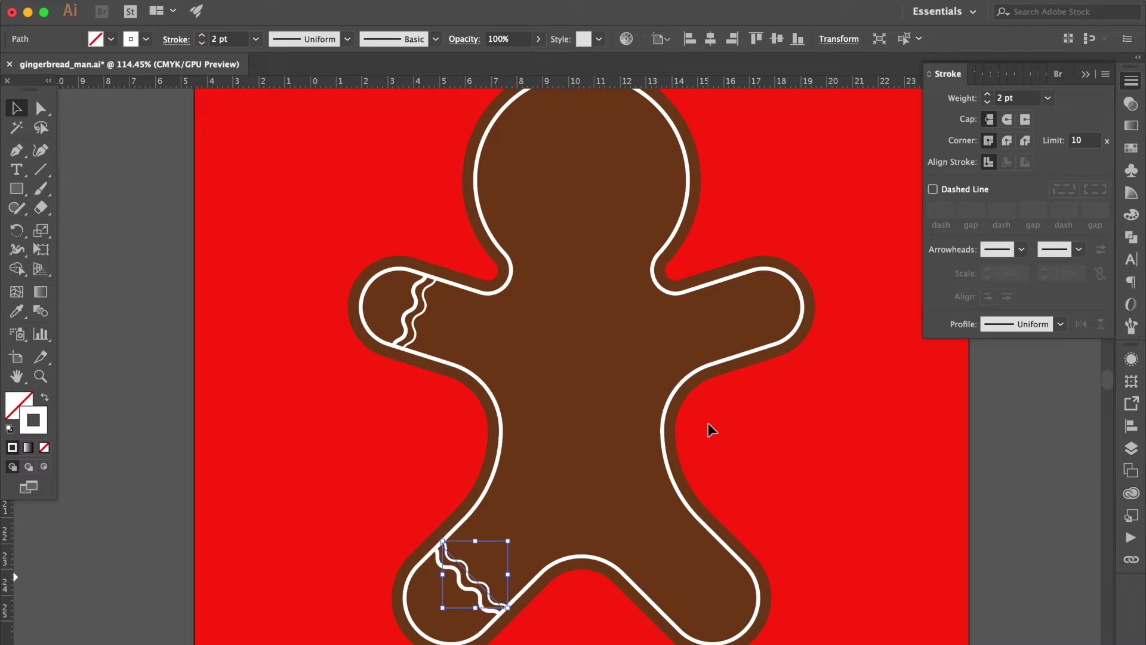
click(859, 493)
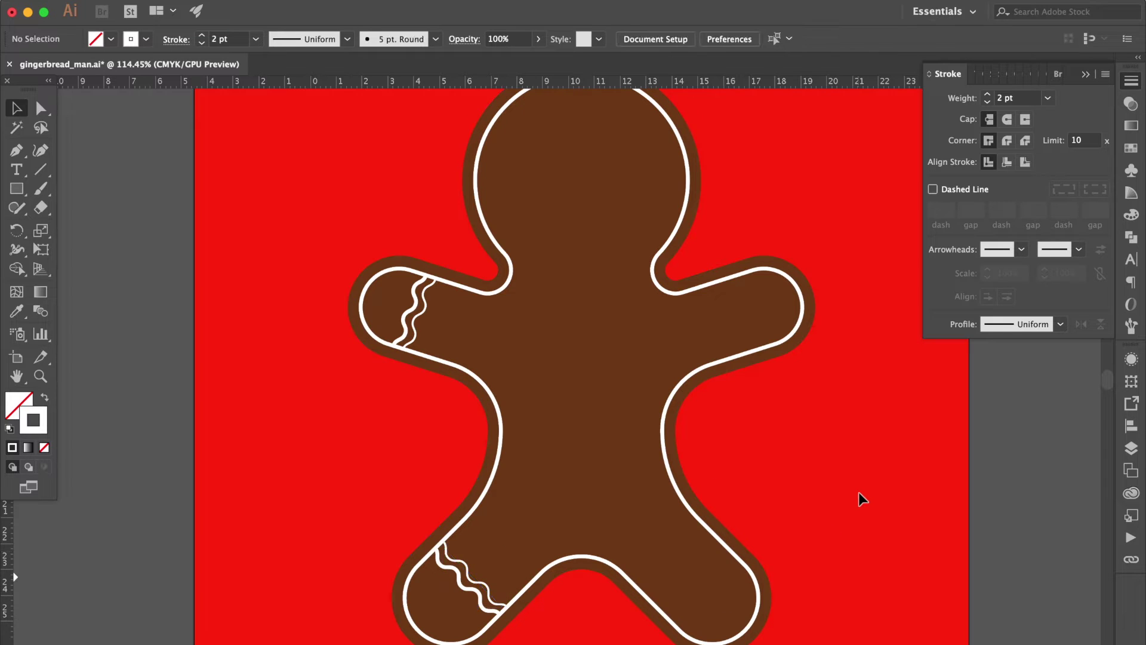
Reflect copies of the wavy arm and leg lines across the body's vertical centre onto the opposite arm and leg.
click(408, 320)
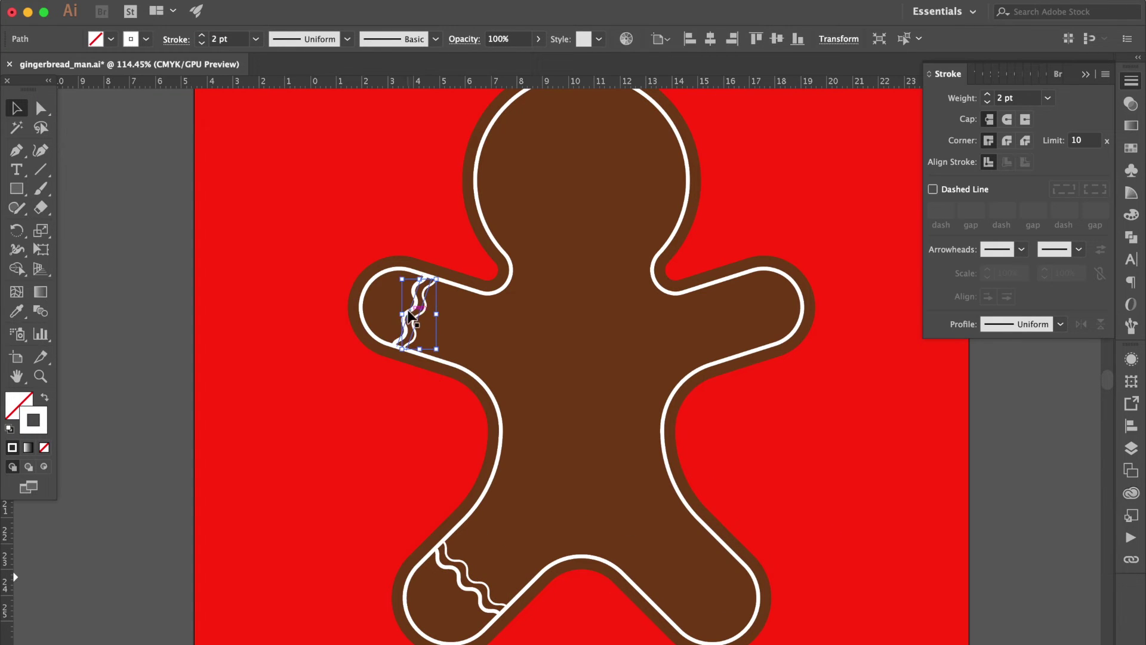
shift+click(466, 564)
drag(447, 570, 440, 576)
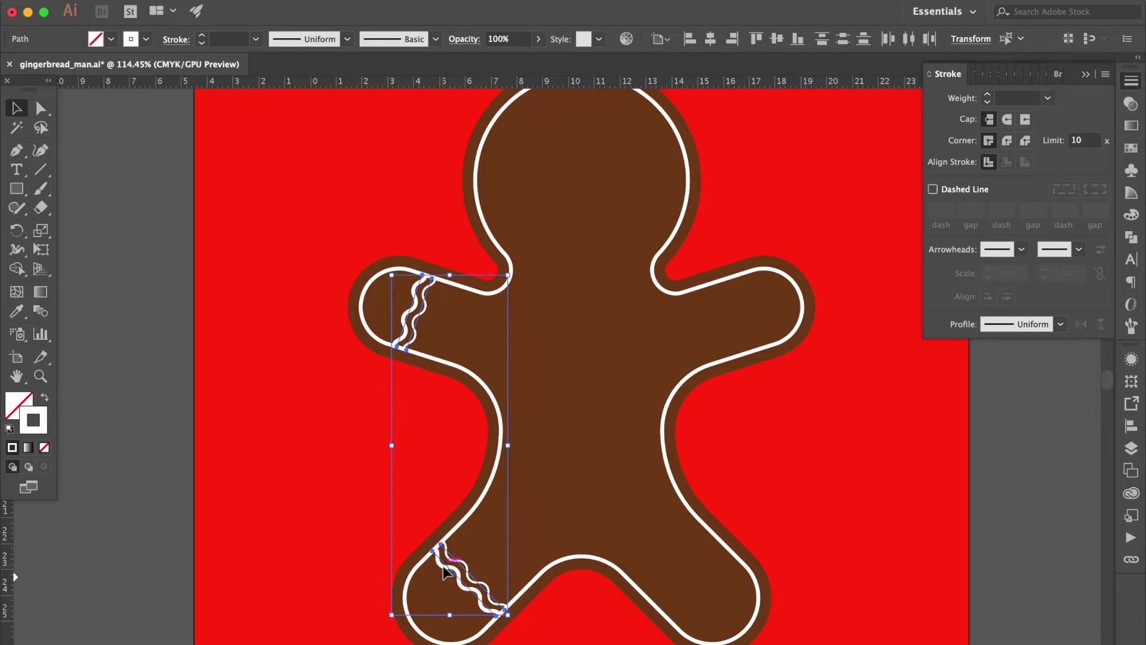
shift+click(469, 505)
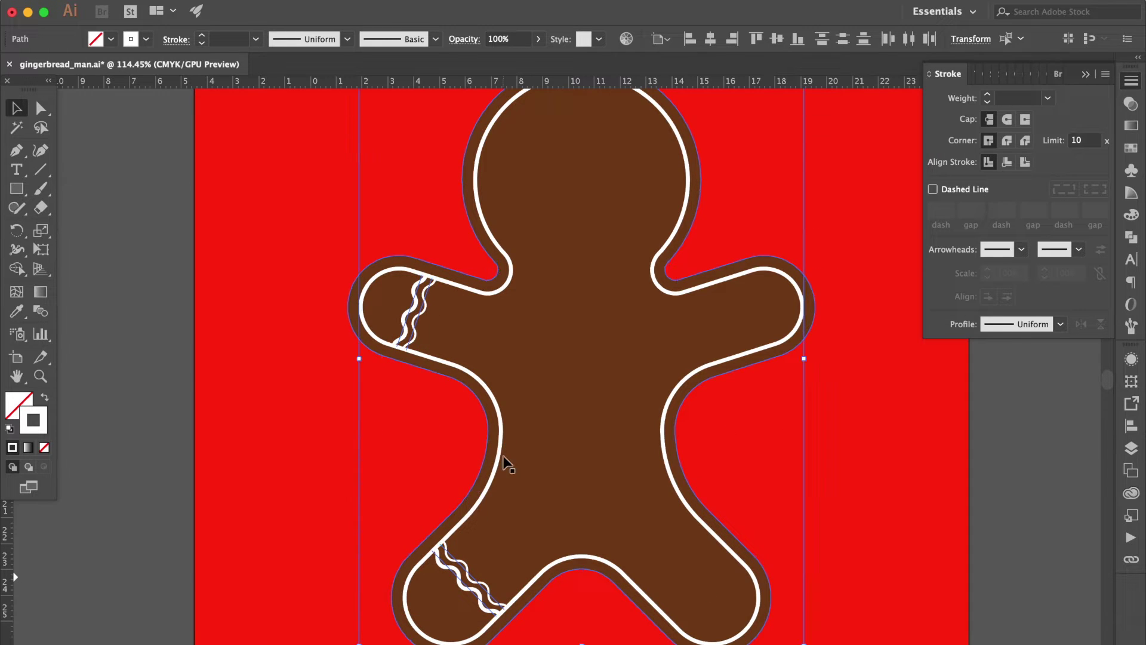
right_click(503, 463)
mouse_move(611, 604)
click(739, 590)
click(780, 544)
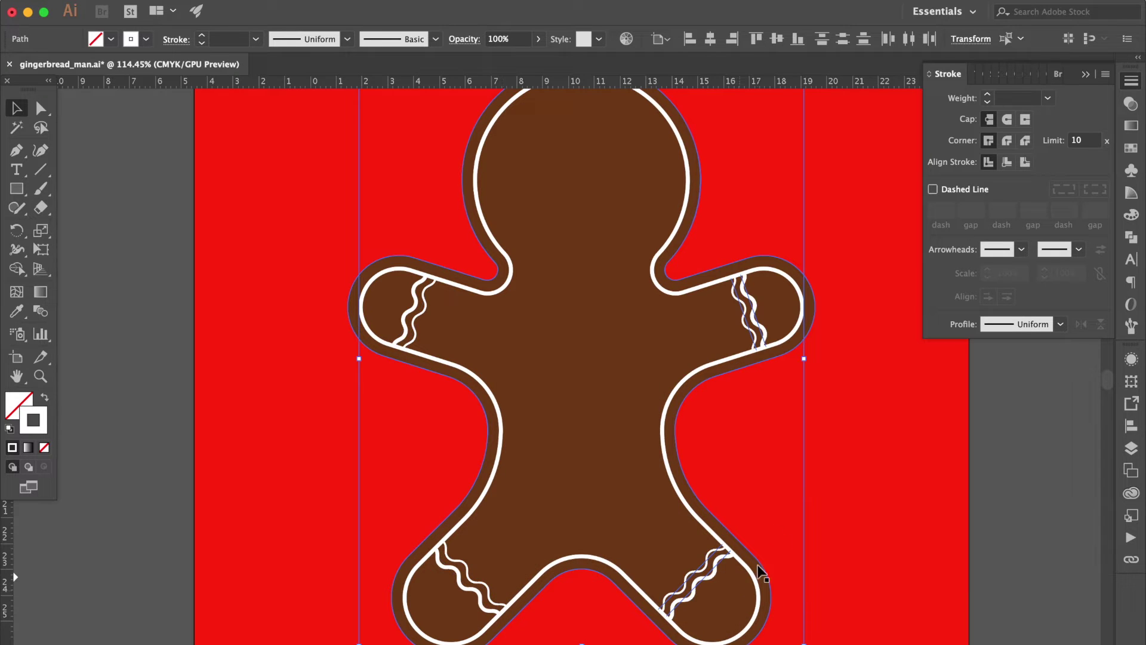
click(865, 422)
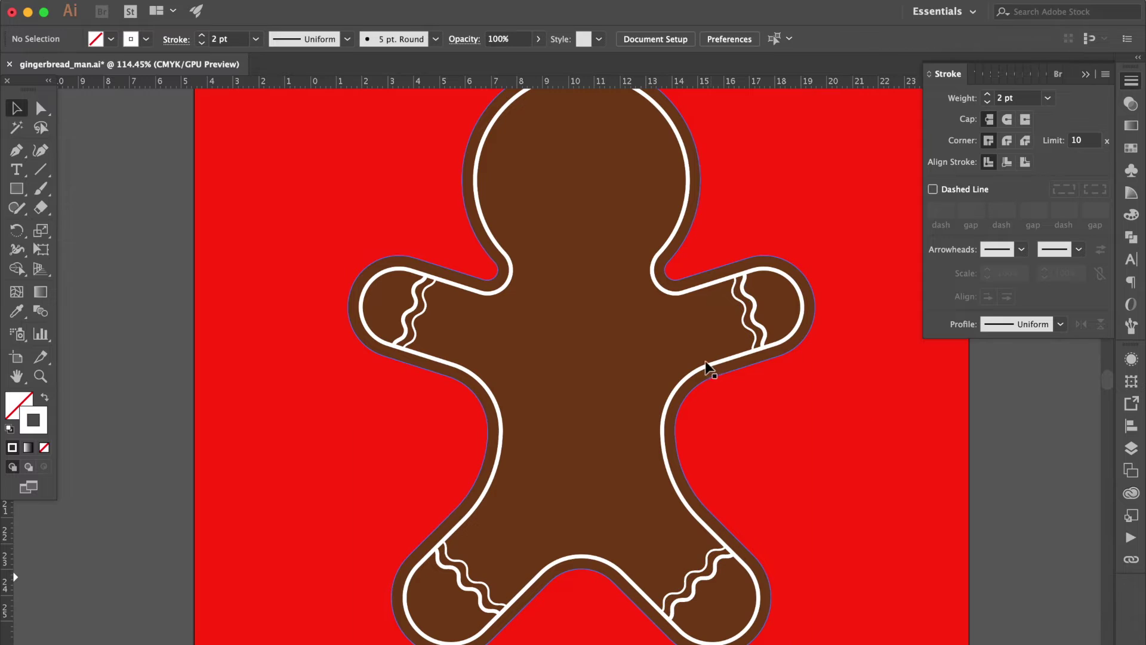
Save the gingerbread man drawing.
click(707, 368)
click(712, 377)
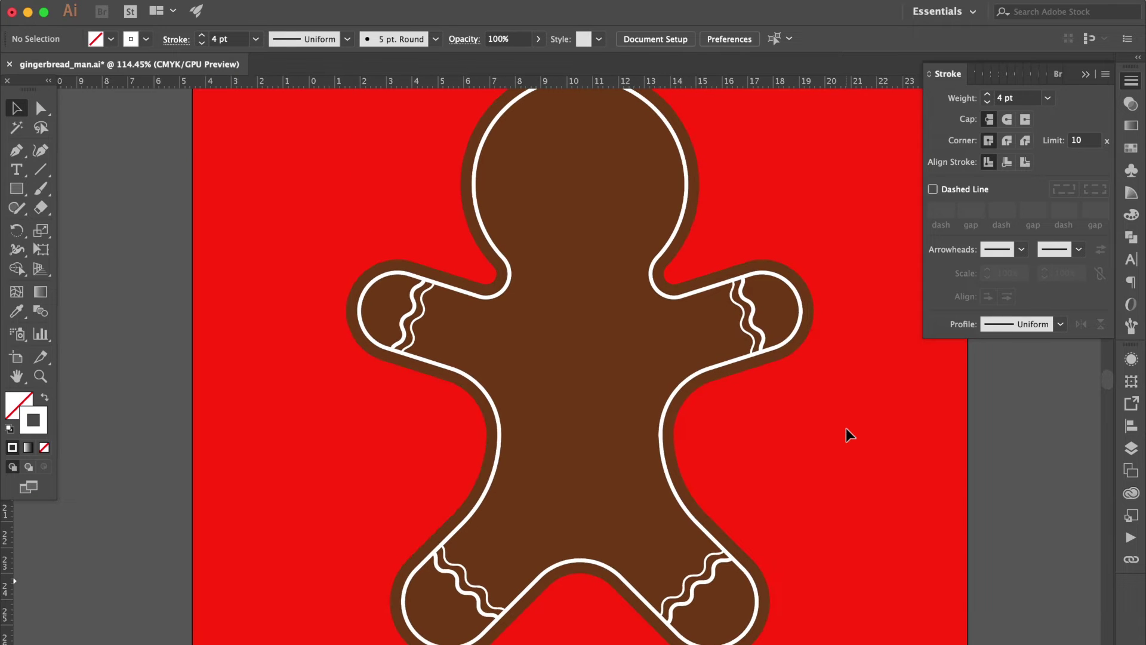
key(super+s)
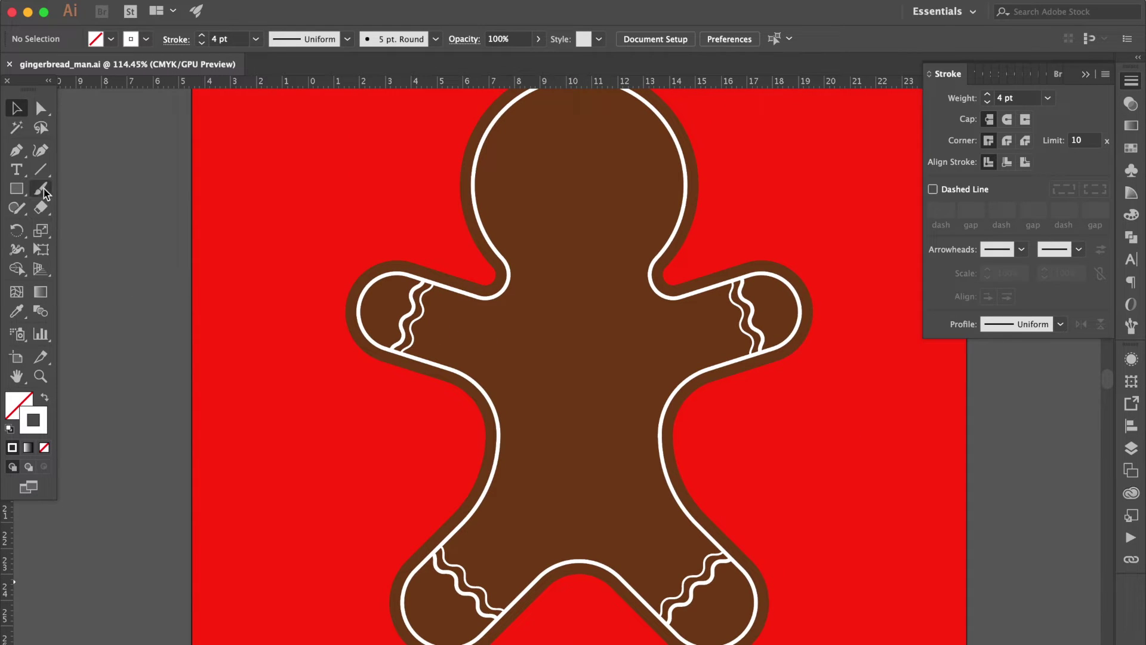
Draw two small white circles without a stroke as eyes, side by side on the head.
click(18, 192)
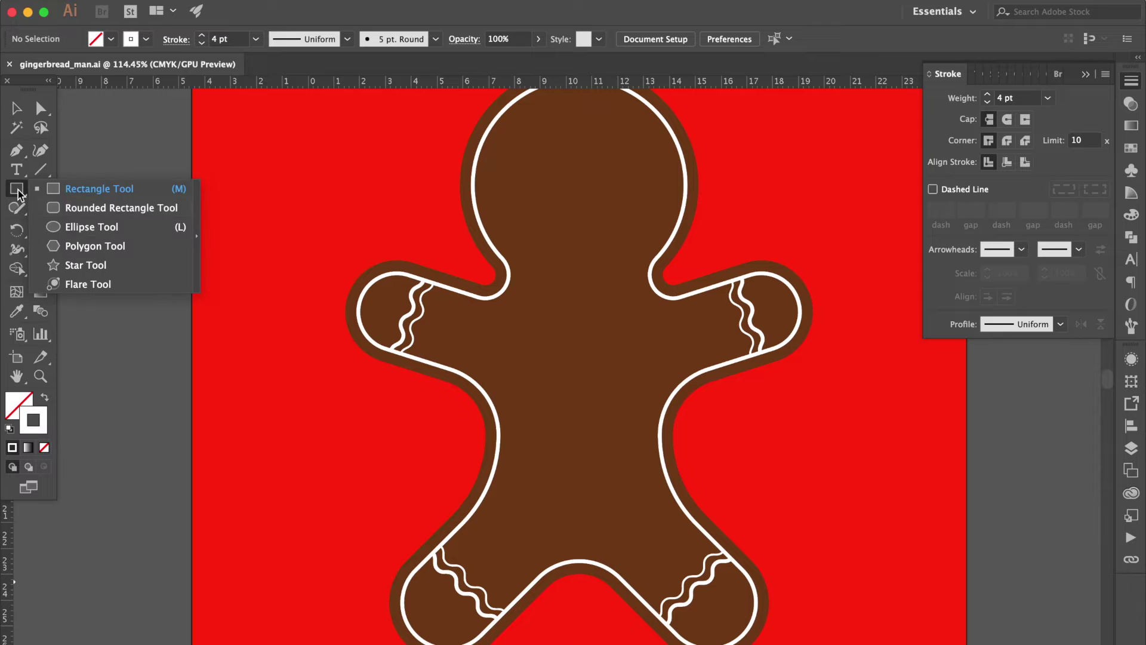
click(108, 226)
click(43, 403)
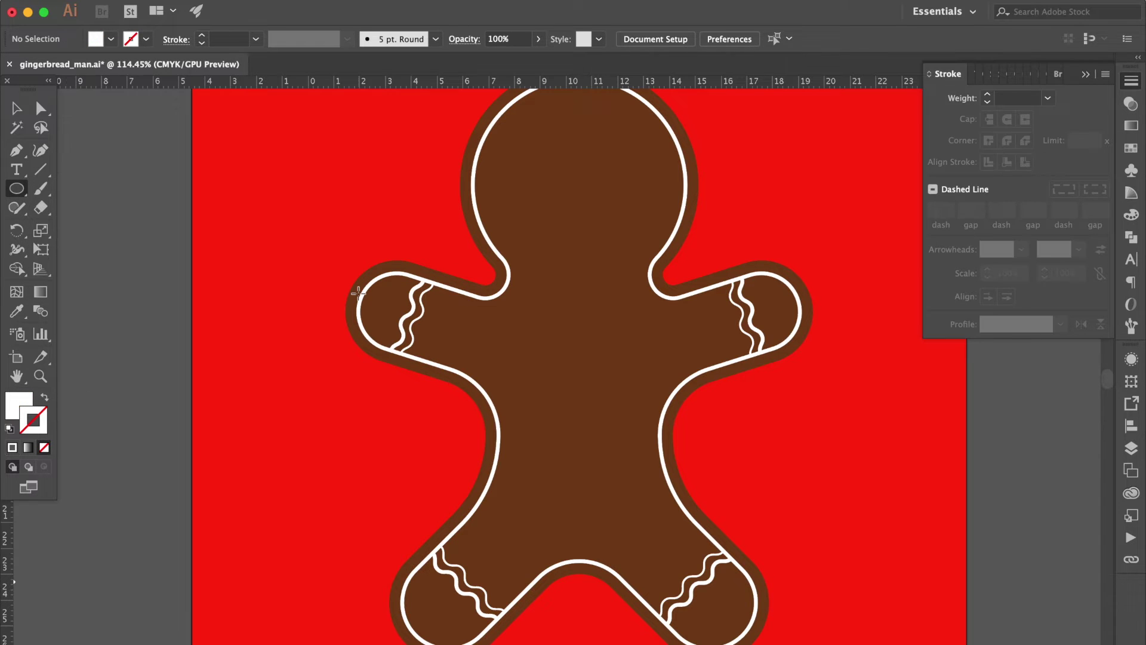
scroll(489, 202, right, 2)
scroll(489, 202, up, 1)
mouse_move(495, 205)
mouse_down()
mouse_move(514, 220)
mouse_move(591, 223)
mouse_up()
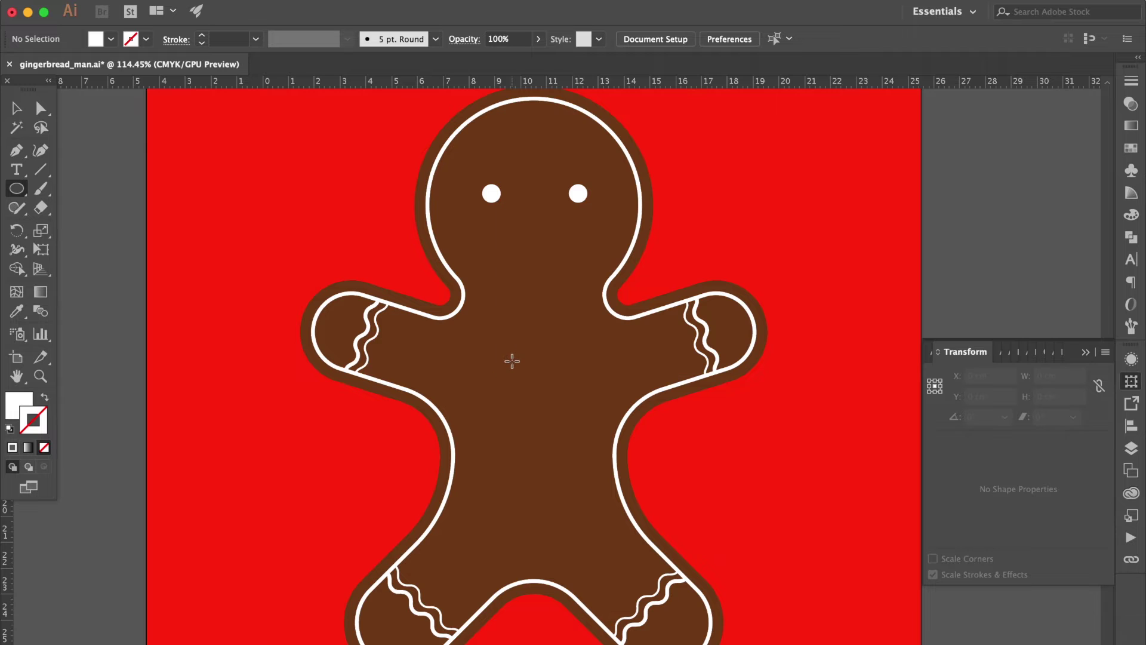
Draw a white circle about 1.42 cm wide on the chest and fill a copy on top of it dark red.
drag(517, 365, 548, 392)
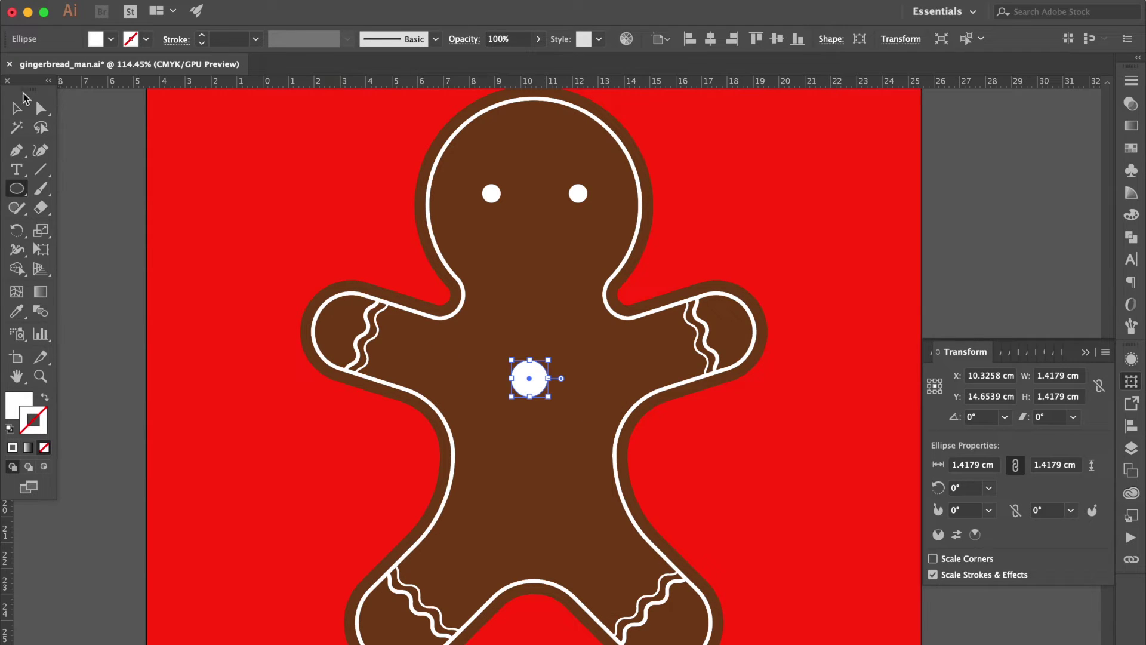
click(16, 113)
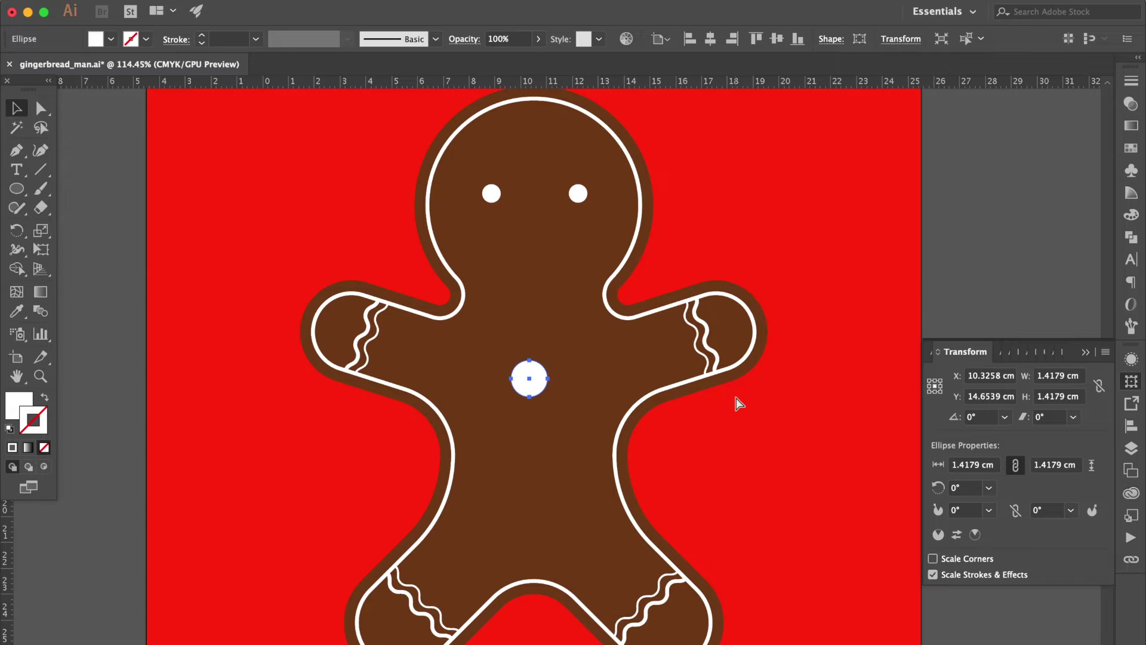
click(1132, 150)
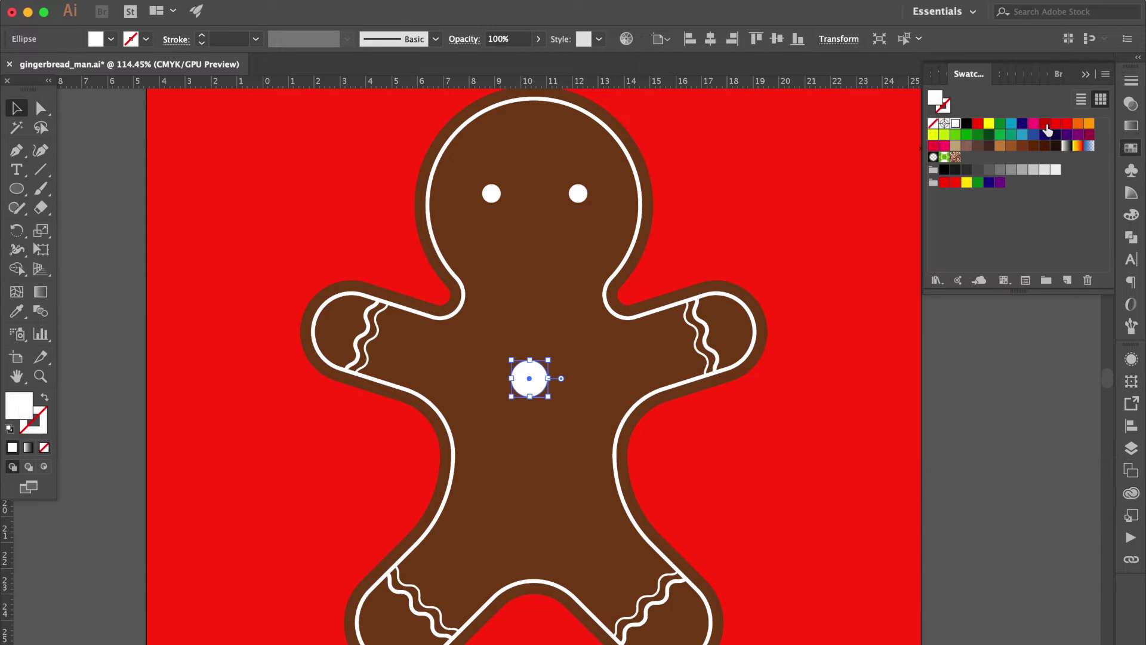
click(1044, 123)
Scale the dark red circle down about its centre to leave an even white ring around it.
right_click(532, 381)
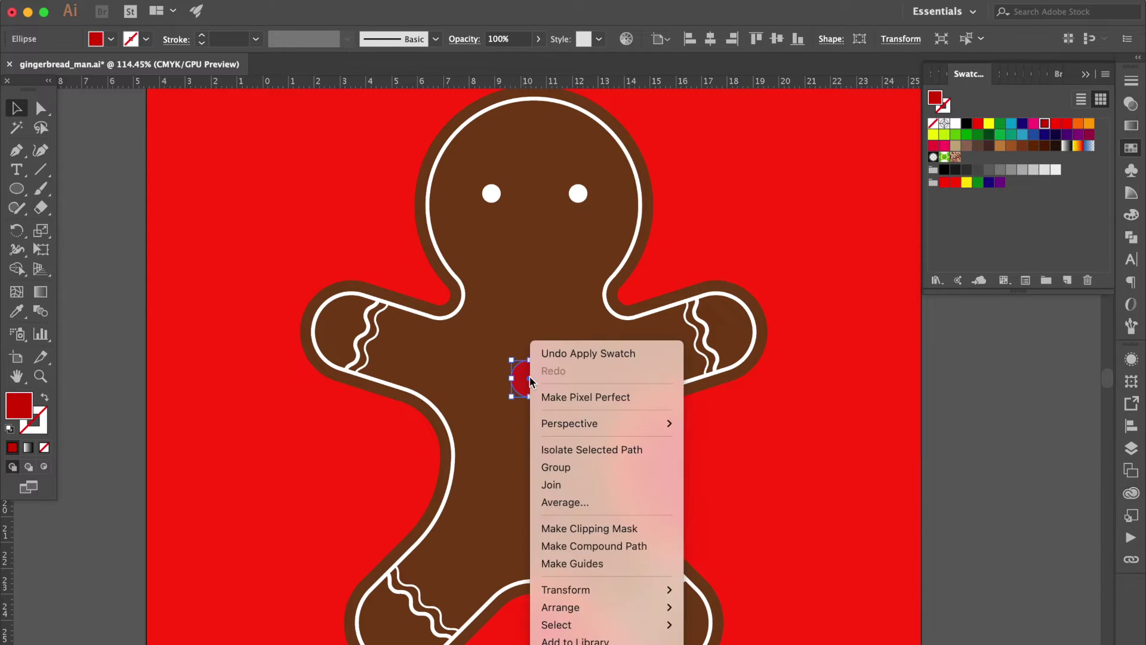
mouse_move(593, 592)
click(710, 607)
click(870, 575)
scroll(963, 373, down, 20)
scroll(962, 373, down, 2)
key(Return)
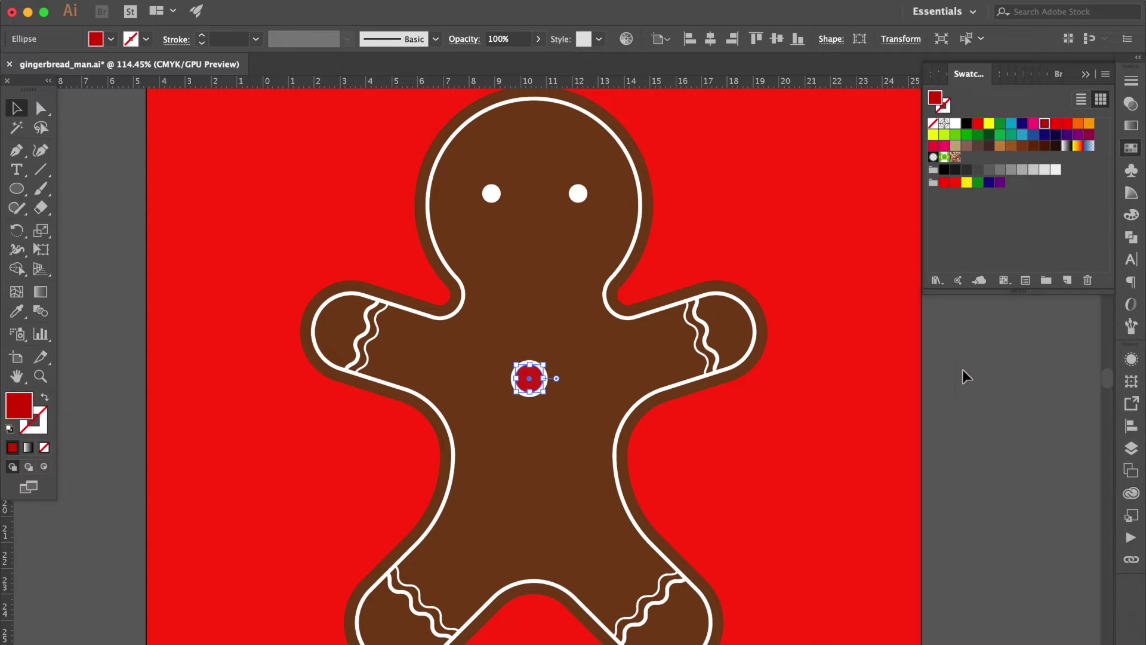
click(810, 415)
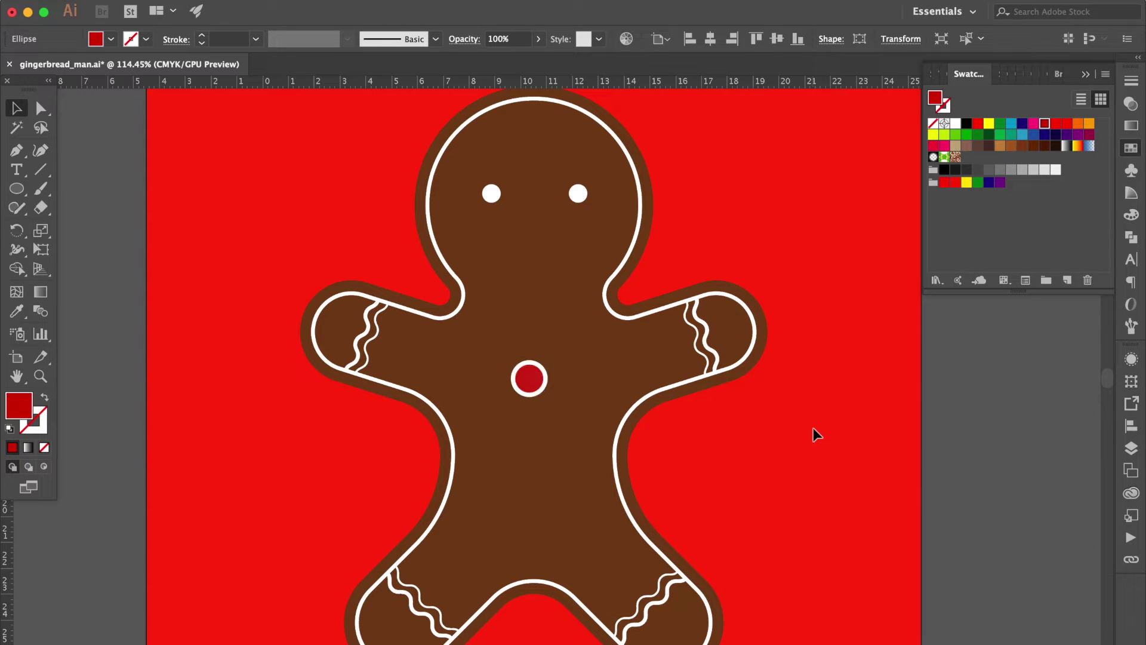
Copy the red and white button straight down the belly and repeat the copy for a third, evenly spaced button.
click(549, 377)
shift+click(537, 384)
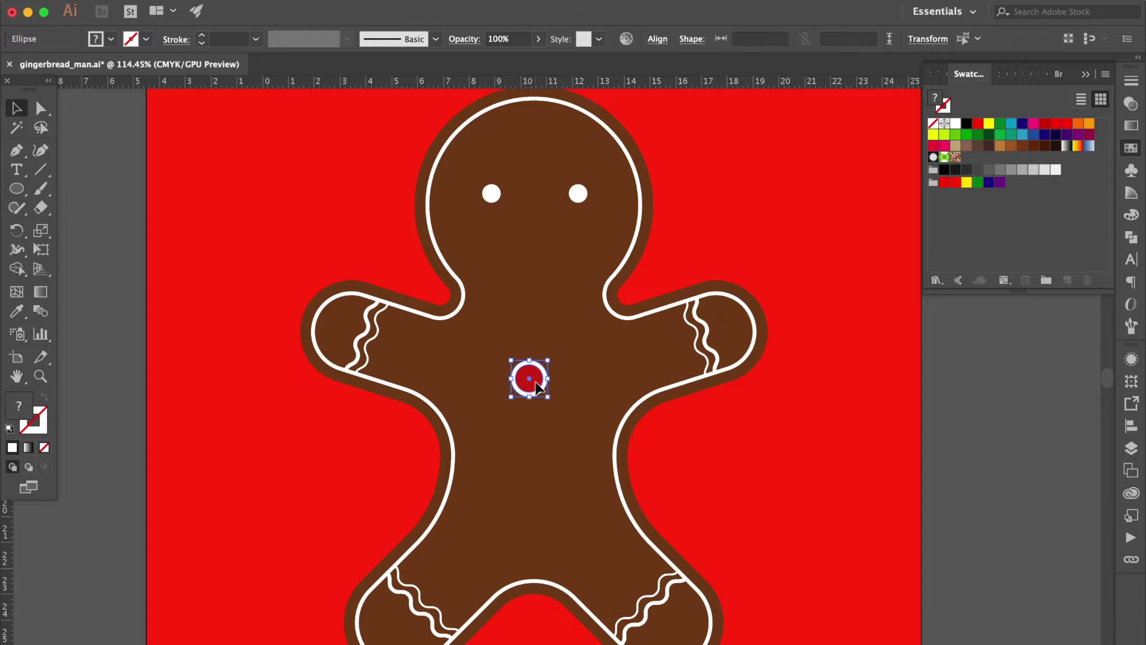
drag(537, 385, 543, 448)
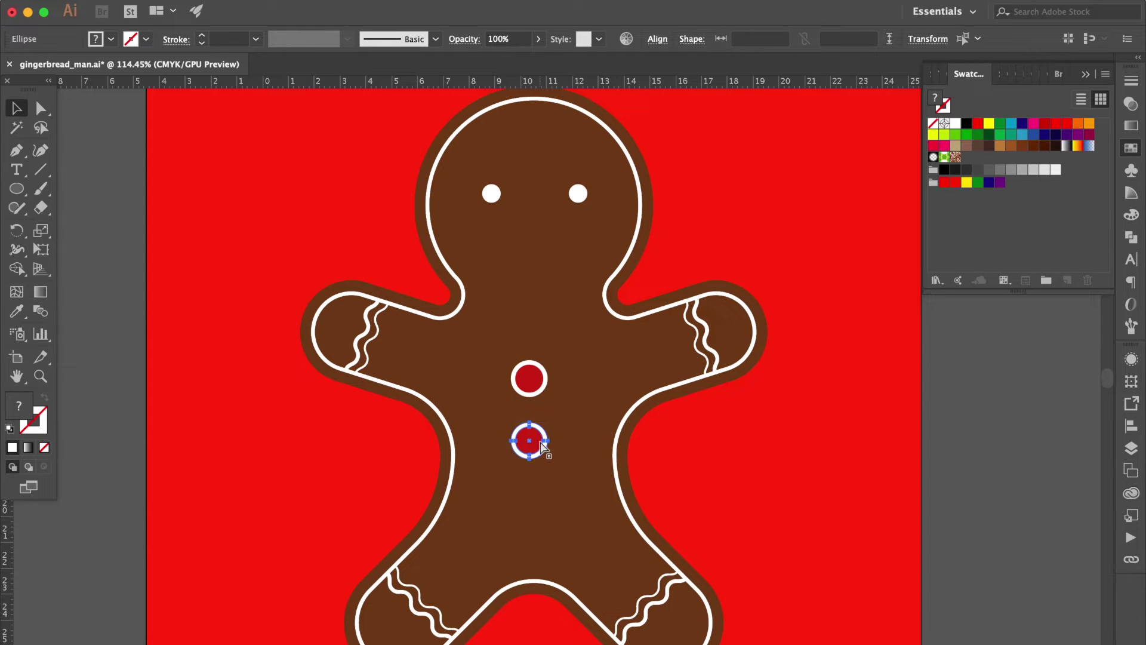
key(super+d)
click(703, 462)
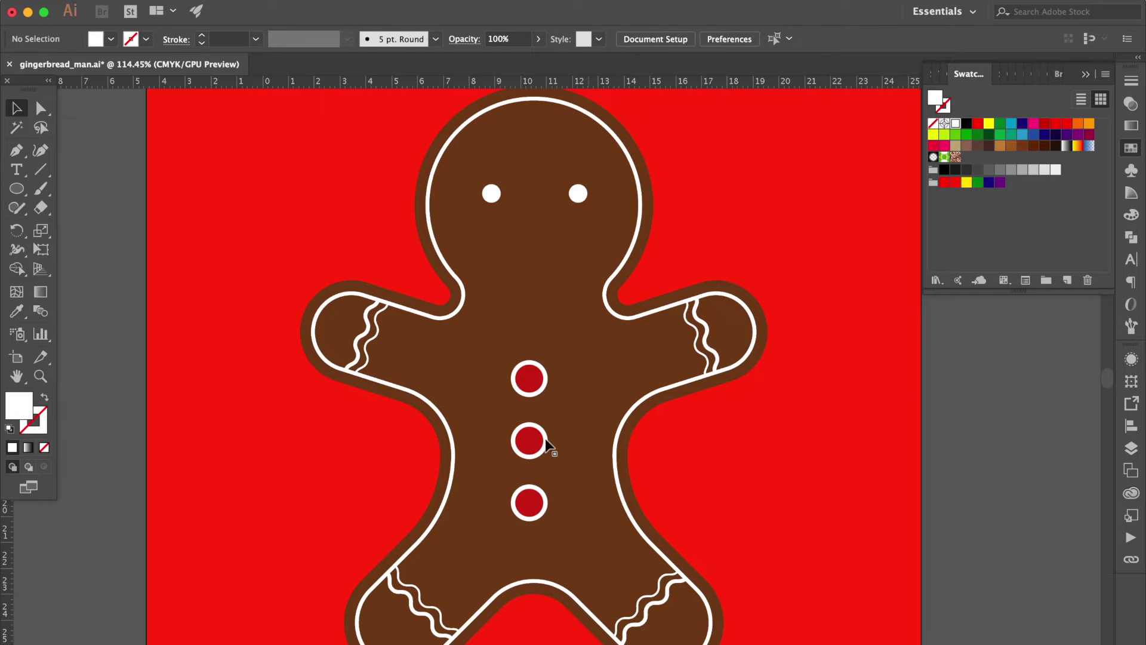
Fill the inner circle of the middle button with bright green.
click(530, 441)
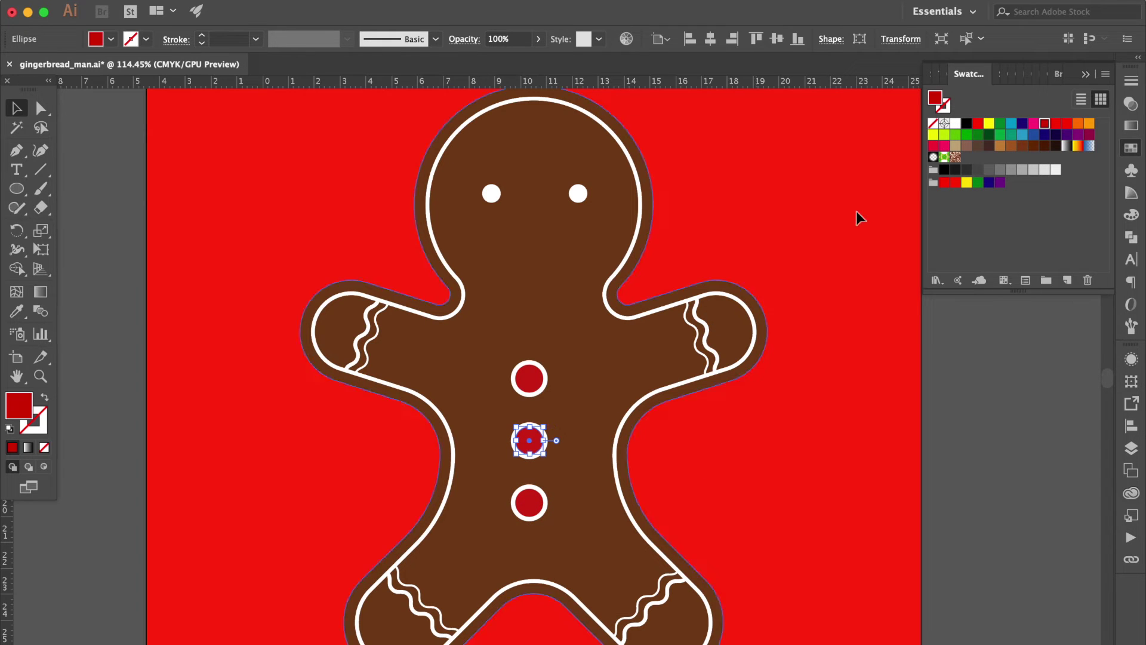
click(967, 134)
click(870, 433)
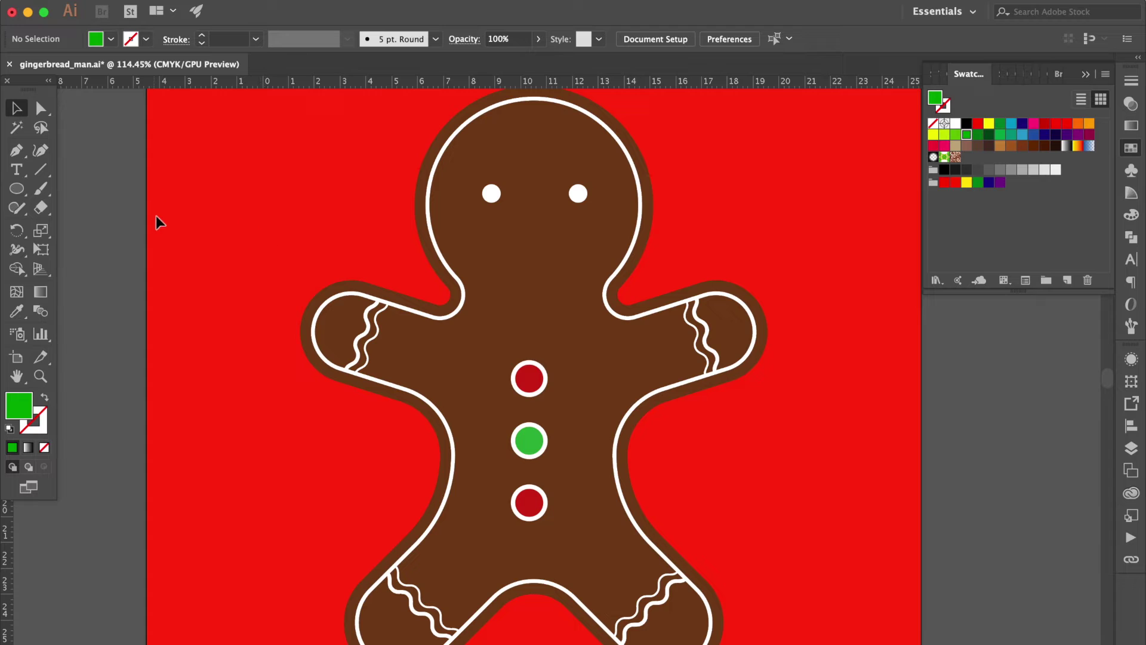
Draw a curved smile below the eyes with the Pen tool, using a 1 pt white stroke and no fill.
click(16, 152)
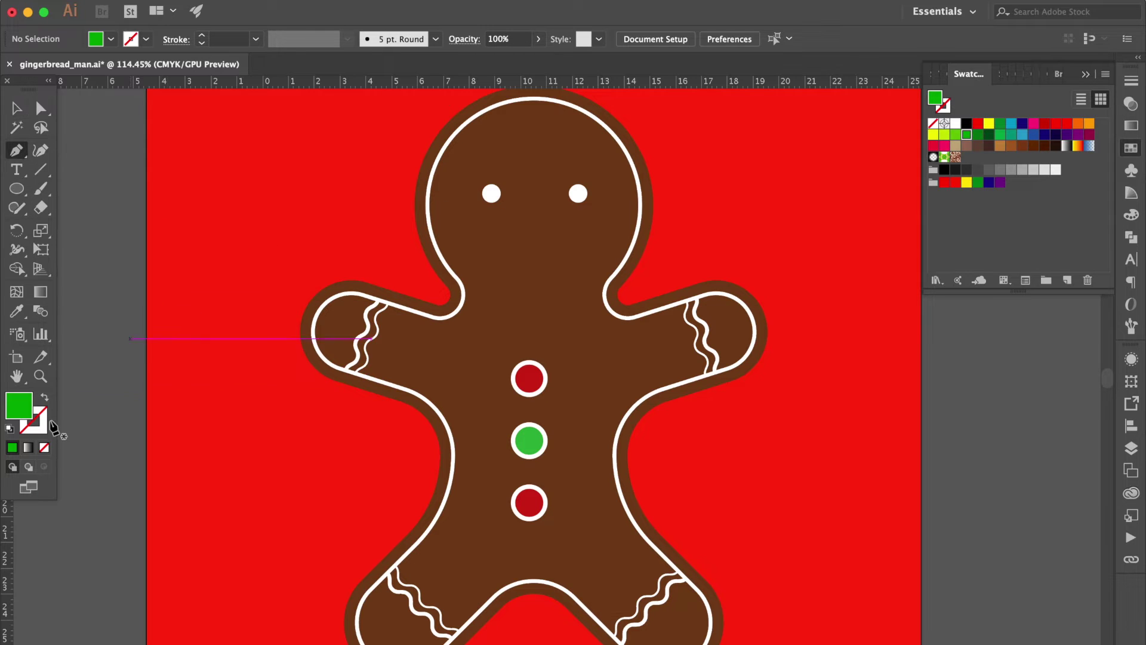
click(9, 428)
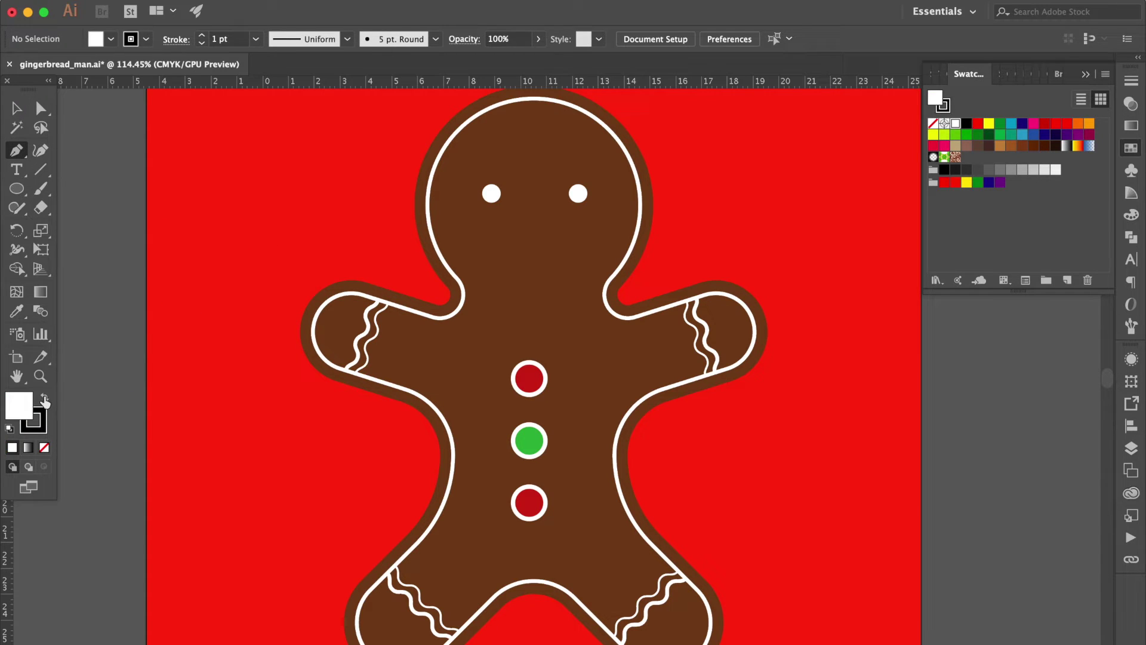
click(45, 398)
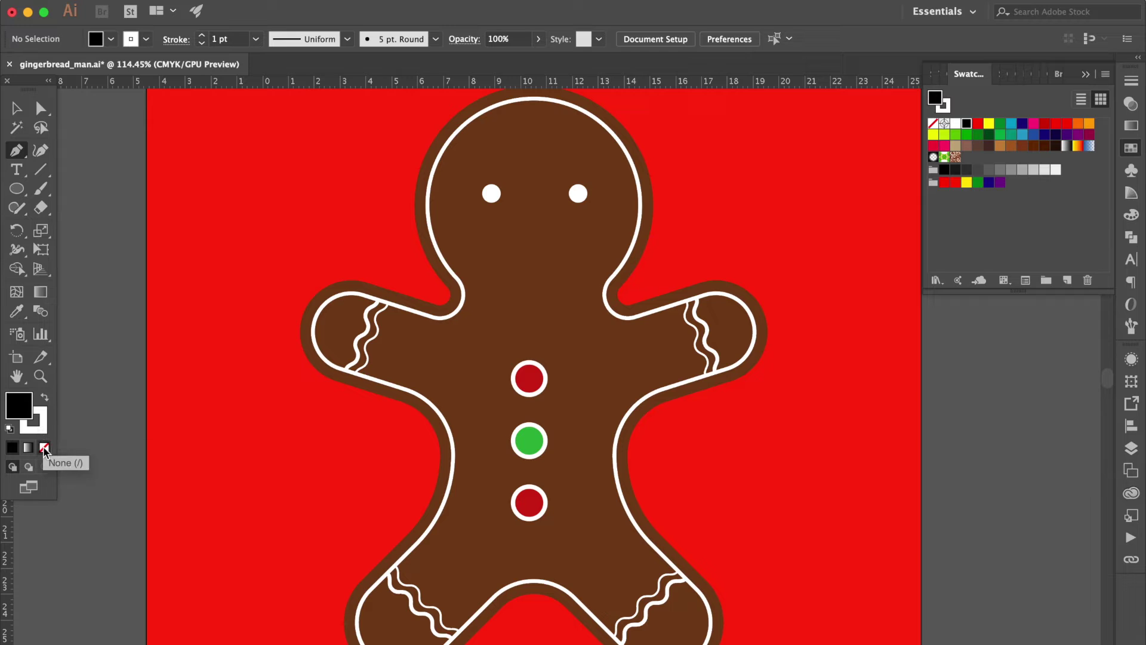
click(45, 448)
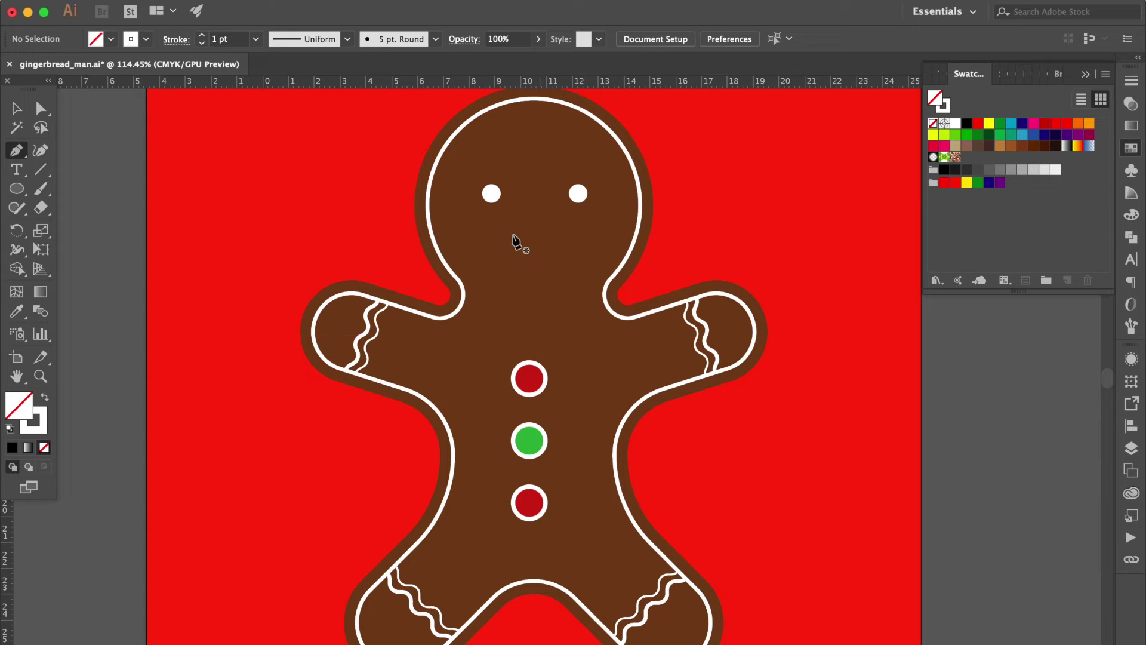
click(468, 241)
click(600, 241)
drag(600, 242, 667, 171)
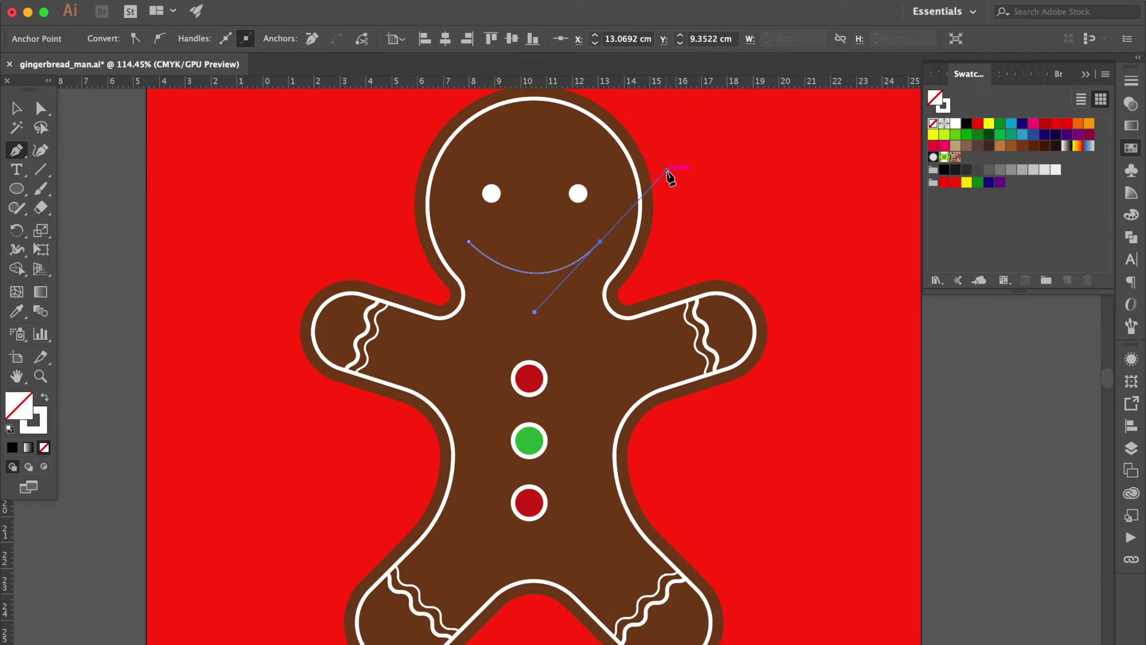
Give the smile round caps and round corners and set its stroke weight to 5 pt.
click(1130, 83)
click(1048, 98)
click(1065, 202)
click(1009, 120)
click(1008, 140)
click(1047, 98)
click(1065, 222)
key(v)
click(115, 255)
click(522, 278)
click(1047, 98)
click(1066, 242)
key(super+shift+a)
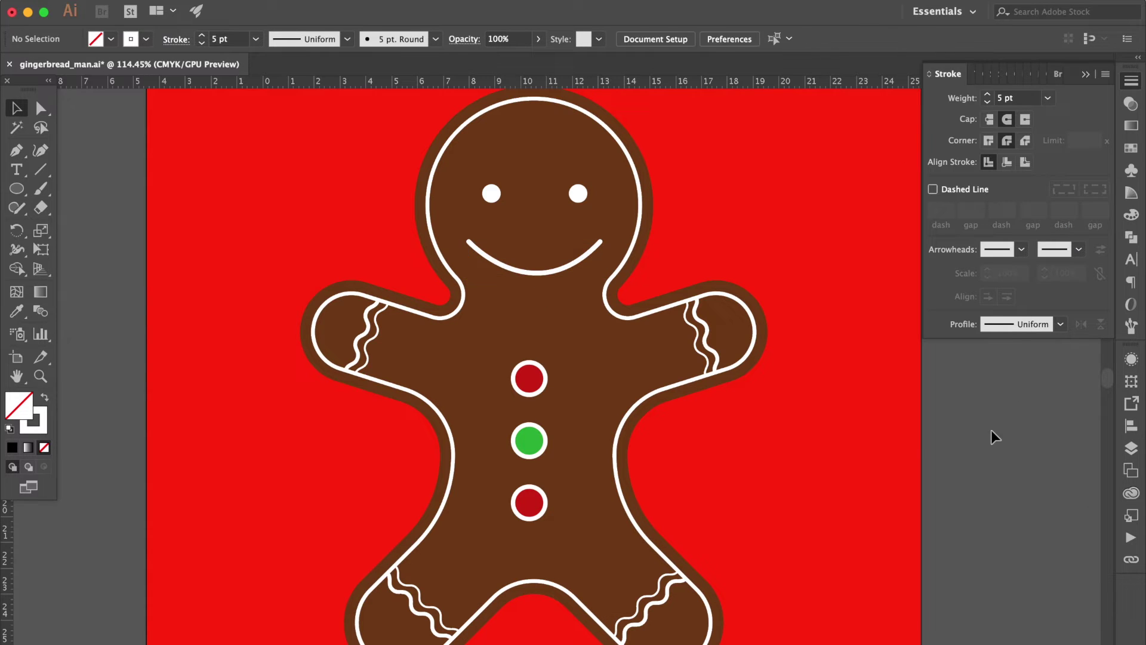
Draw a rectangle about 2.51 by 1.11 cm between the smile and the first button, with white fill and no stroke.
scroll(416, 271, right, 2)
drag(17, 189, 71, 186)
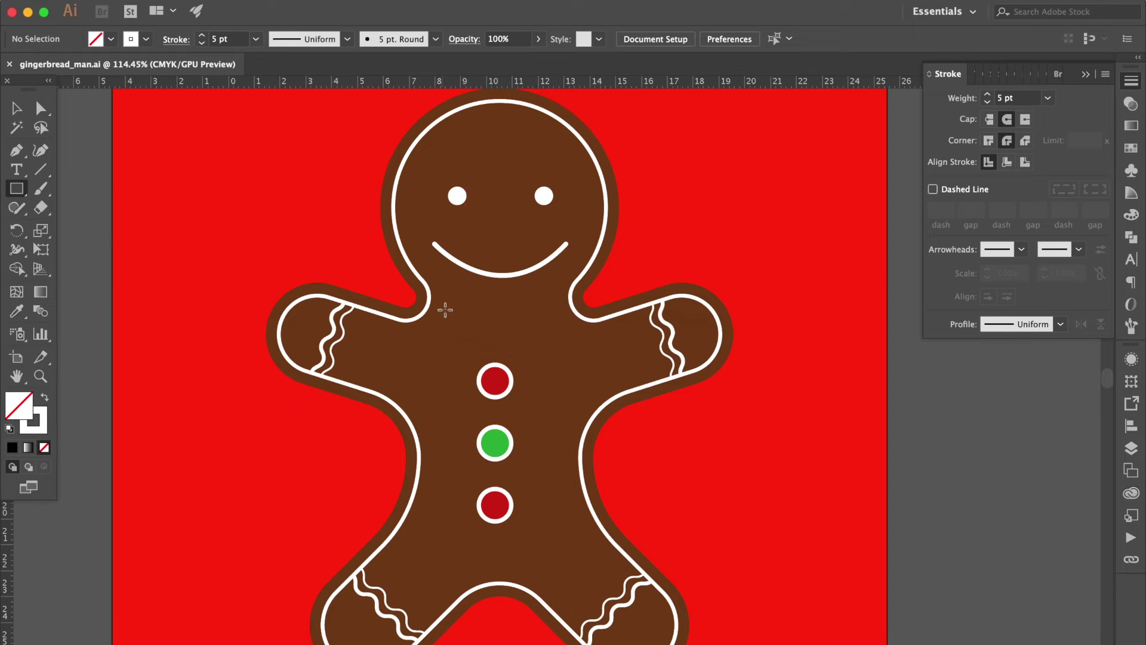
drag(445, 309, 509, 338)
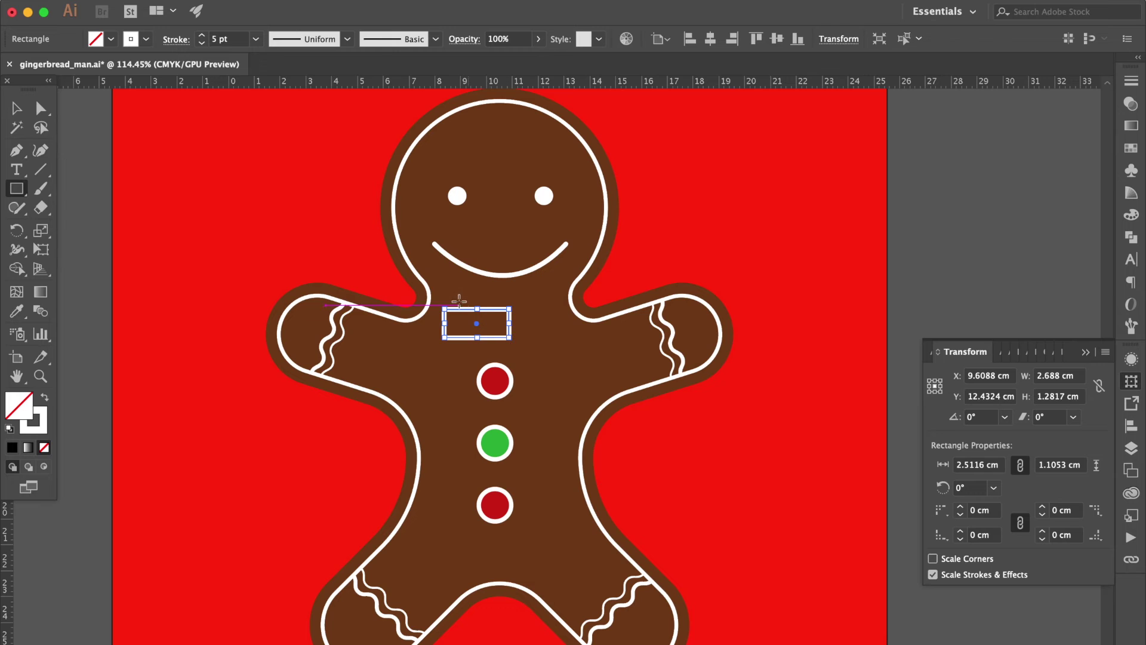
click(44, 397)
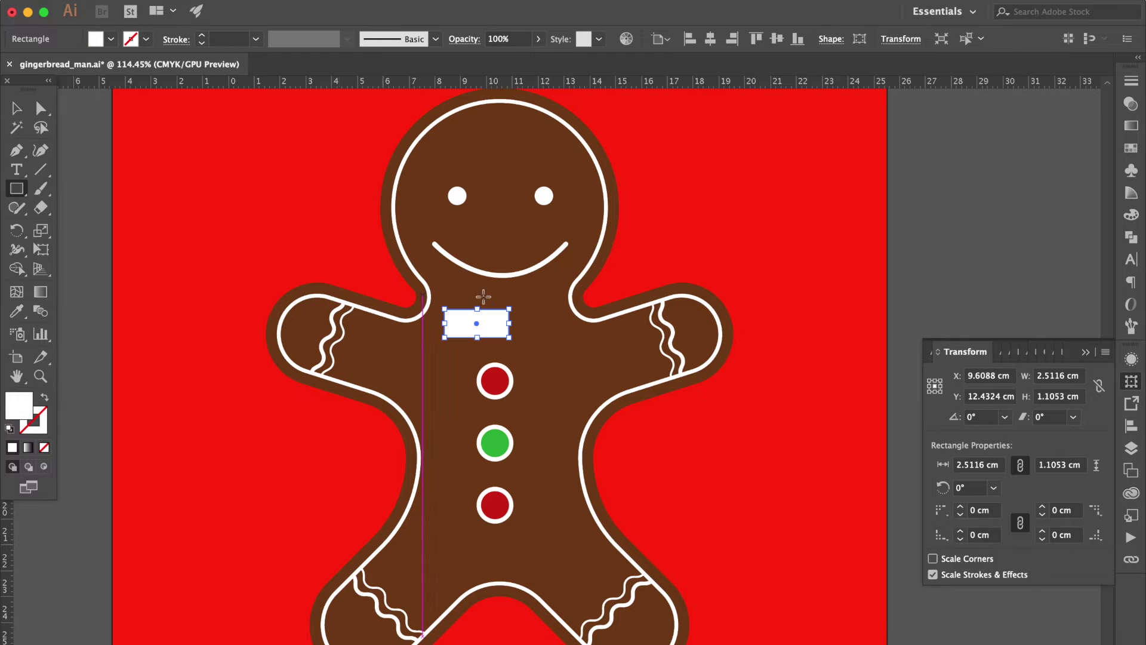
Taper the white rectangle into a bow-tie wing, about 1.62 cm tall at its outer end and narrow towards the body's centre.
scroll(484, 288, up, 5)
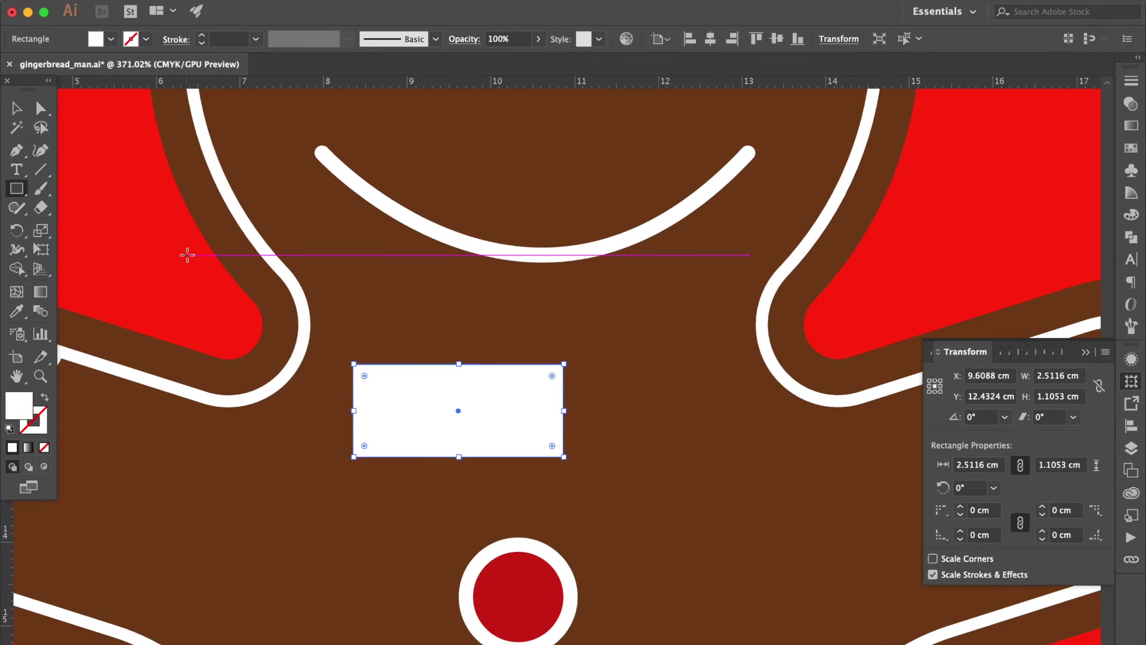
click(40, 107)
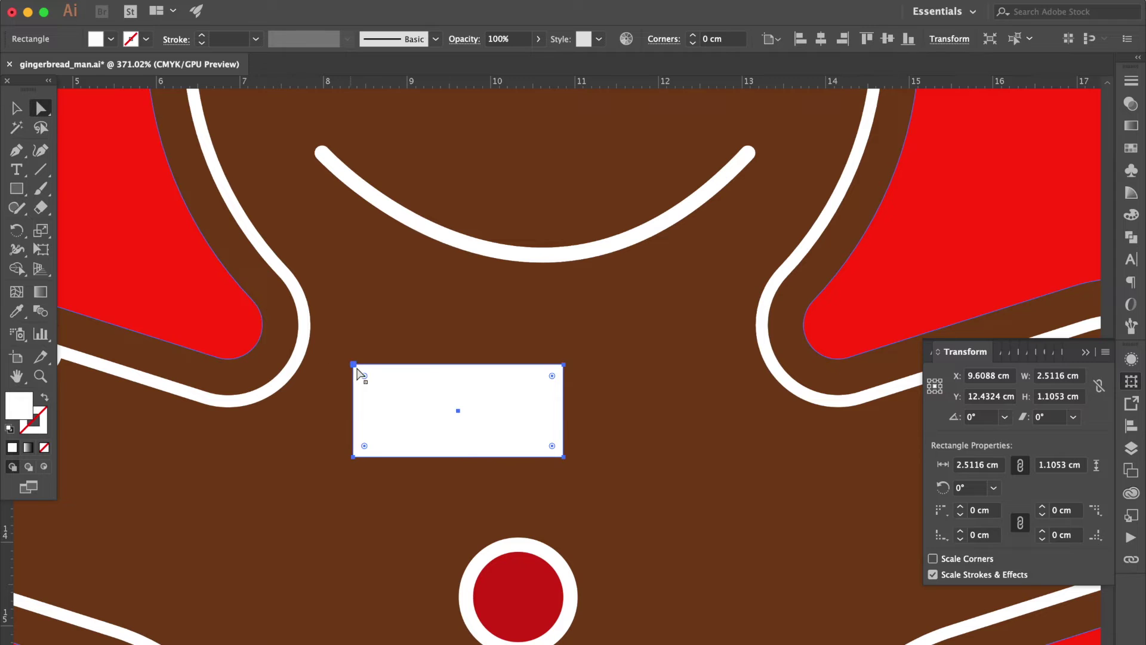
drag(354, 364, 353, 345)
drag(354, 456, 355, 480)
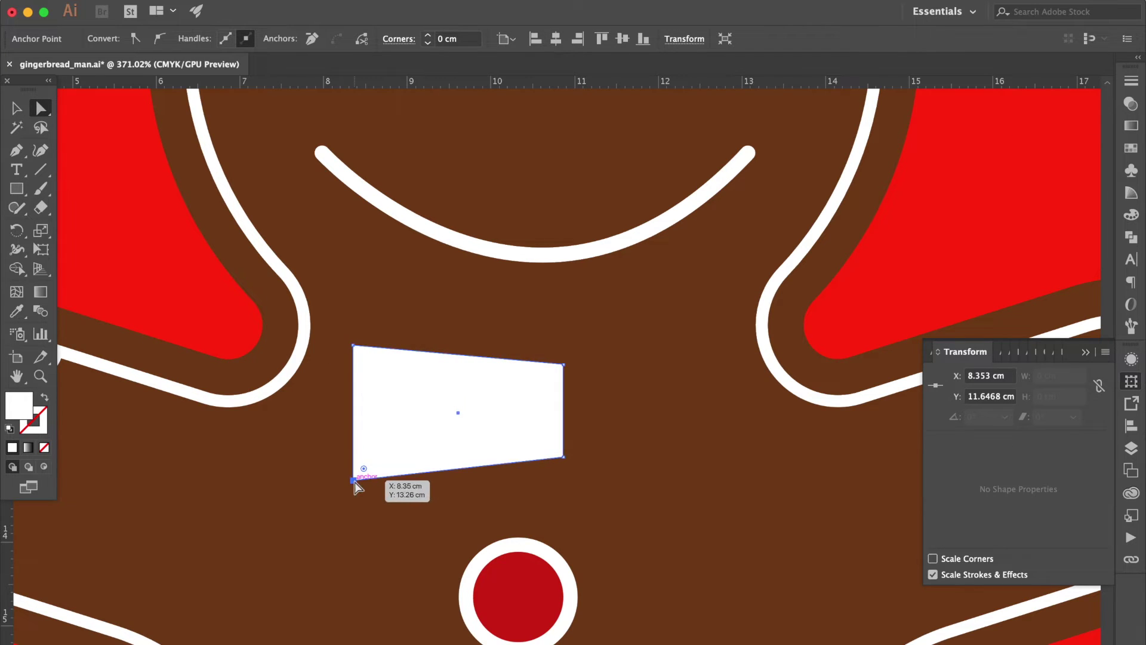
click(563, 457)
drag(564, 457, 564, 427)
drag(563, 363, 564, 396)
Round the two corners at the wide end of the tapered shape to 0.24 cm.
click(374, 368)
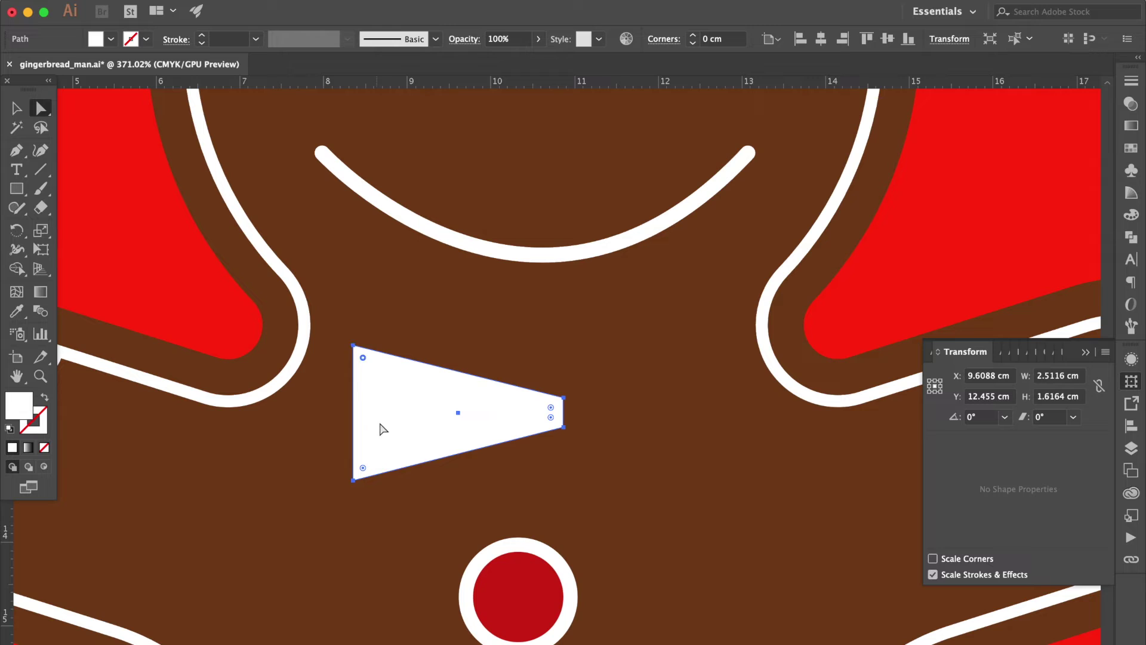
drag(363, 469, 388, 468)
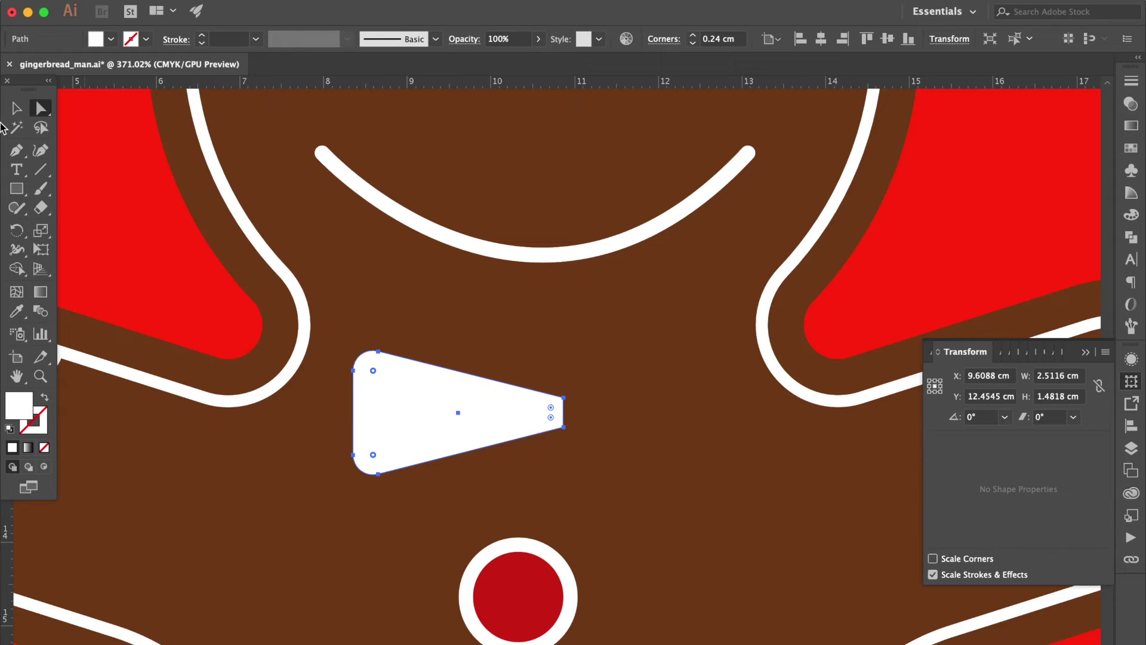
Duplicate the white wing rotated by 180° and move the copy right until the narrow ends of both wings overlap.
click(16, 108)
key(super+shift+b)
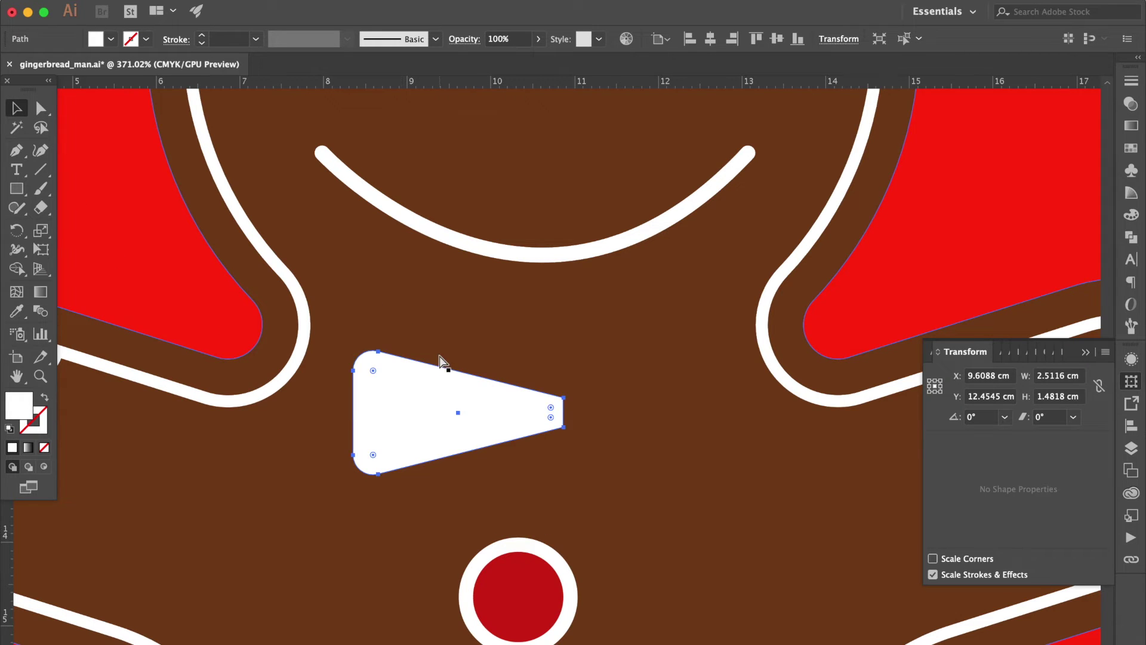
right_click(410, 415)
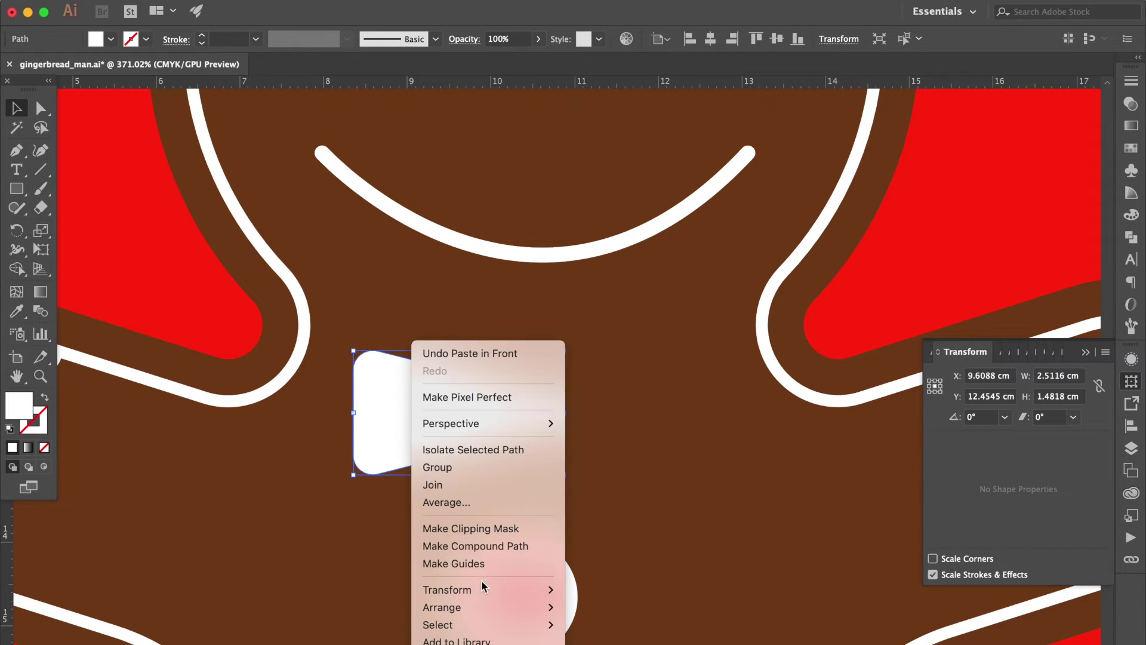
mouse_move(544, 585)
click(625, 592)
key(Return)
drag(501, 409, 635, 414)
click(748, 398)
Paste a copy of both white wings in front of the originals and fill the copies with bright green.
click(404, 412)
shift+click(637, 422)
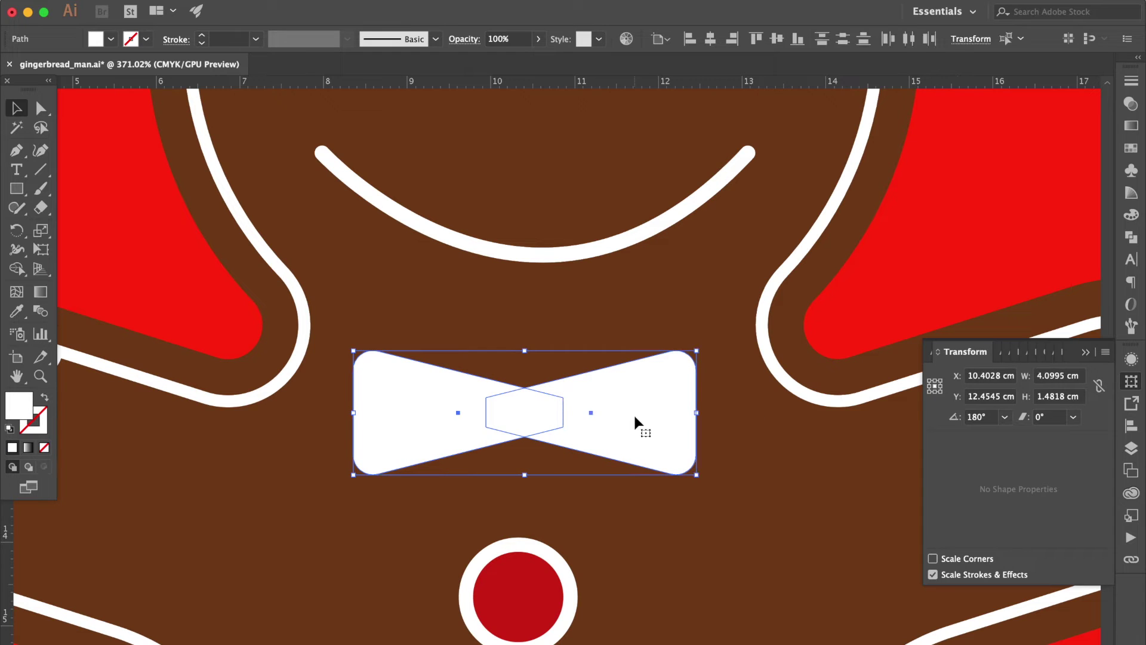
key(super+g)
click(1130, 149)
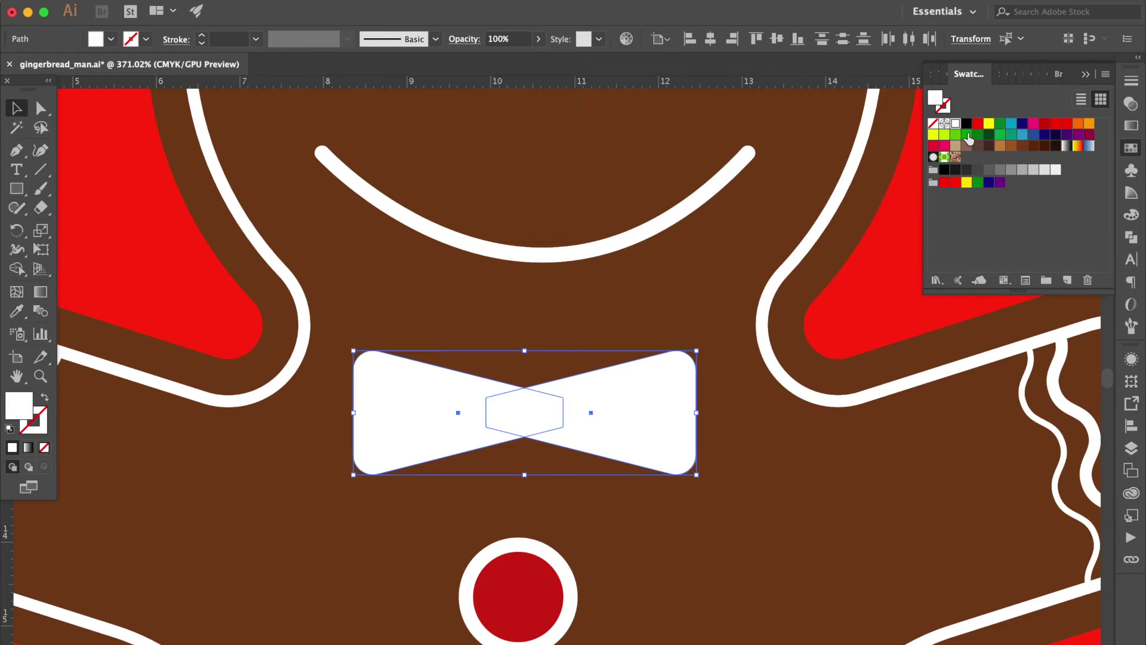
click(967, 135)
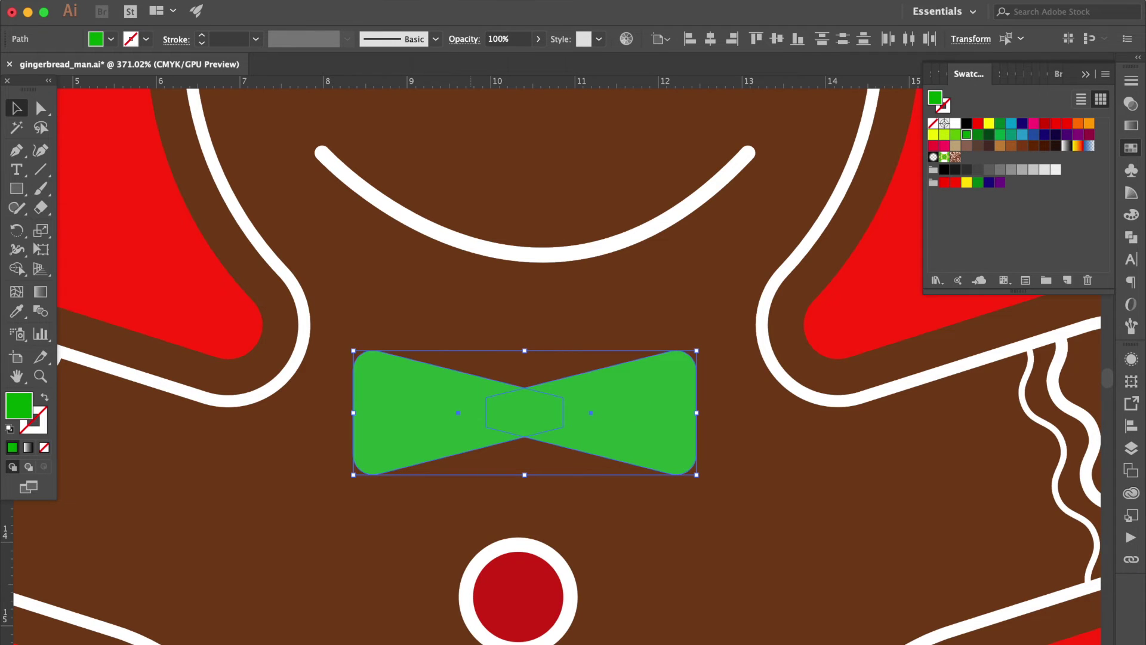
Apply an Offset Path effect of -0.15 cm to the green wings, with mitered joins.
click(356, 2)
mouse_move(442, 176)
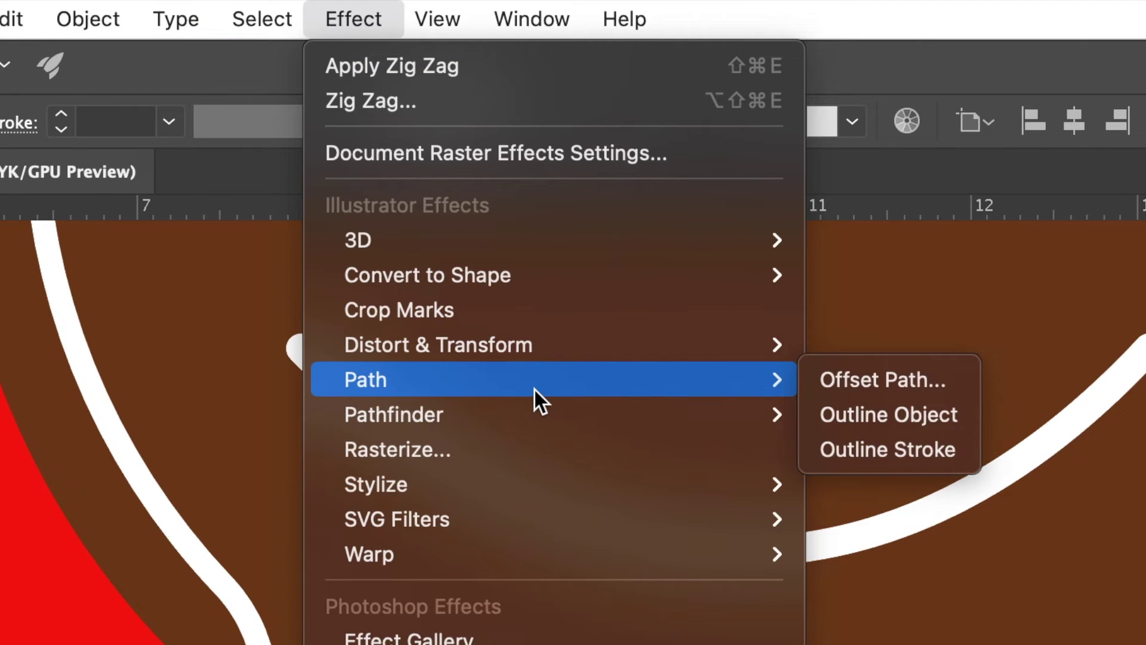
click(883, 382)
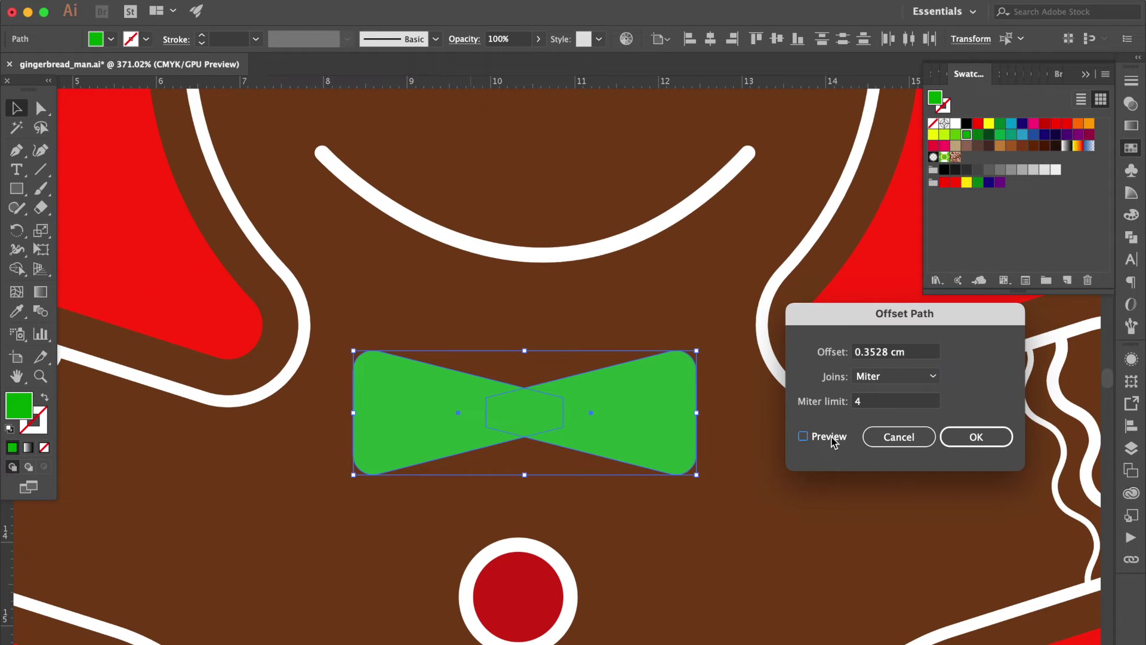
click(833, 436)
text(-0.2)
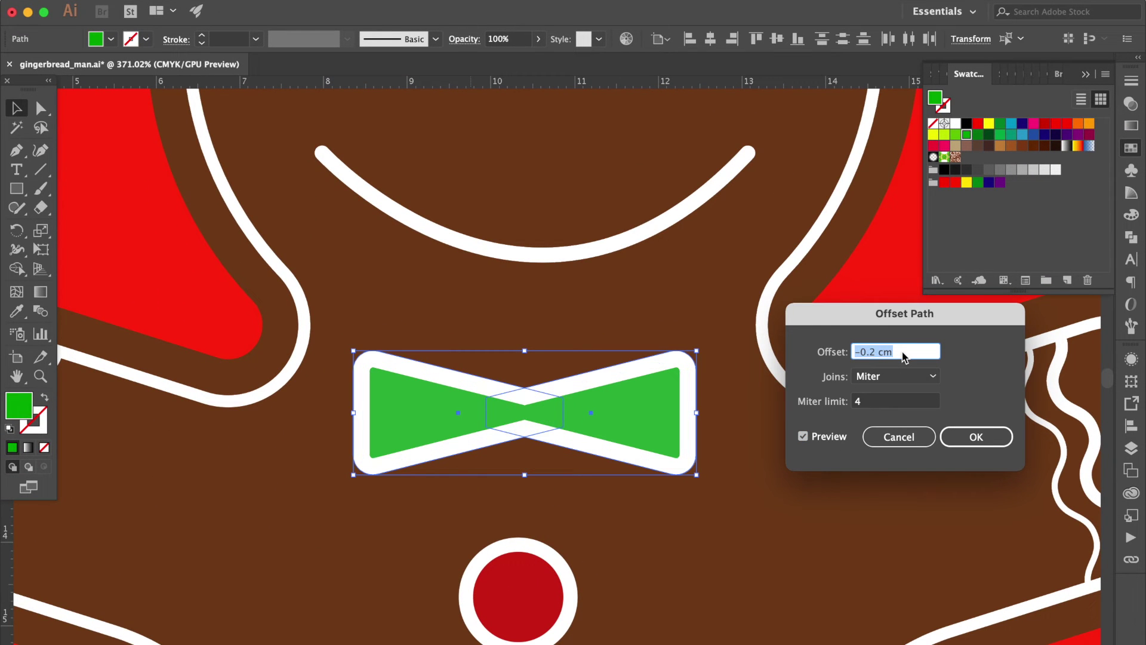
text(-0.15)
click(835, 441)
key(Return)
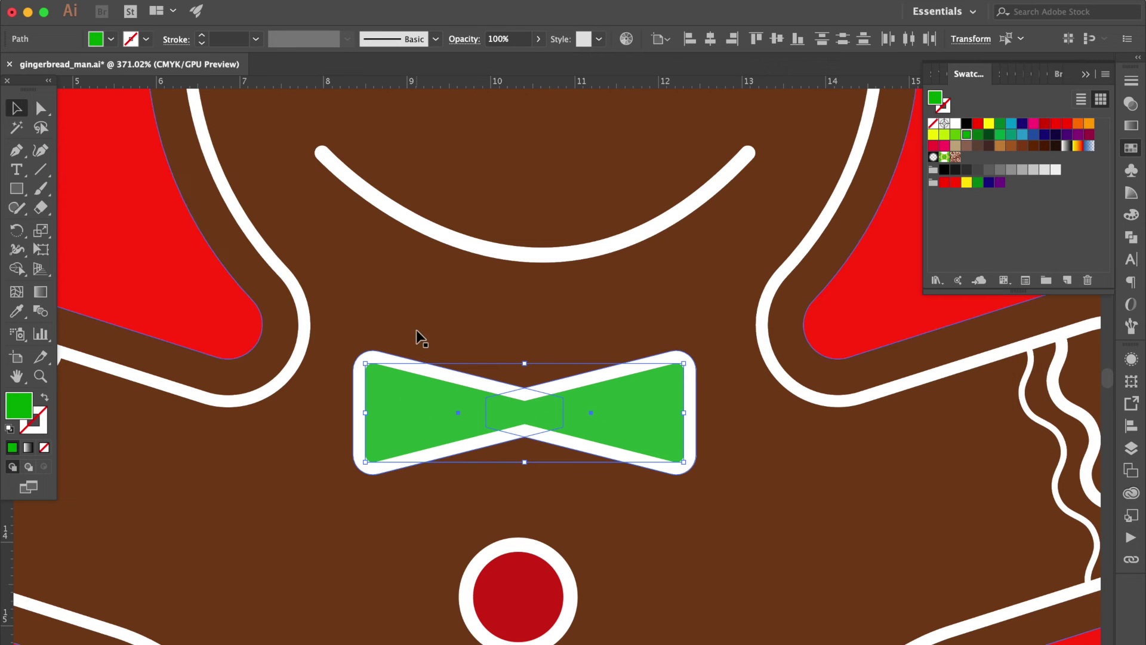
Increase the rounding of the two outer corners of the left green wing.
click(390, 391)
click(391, 394)
click(41, 108)
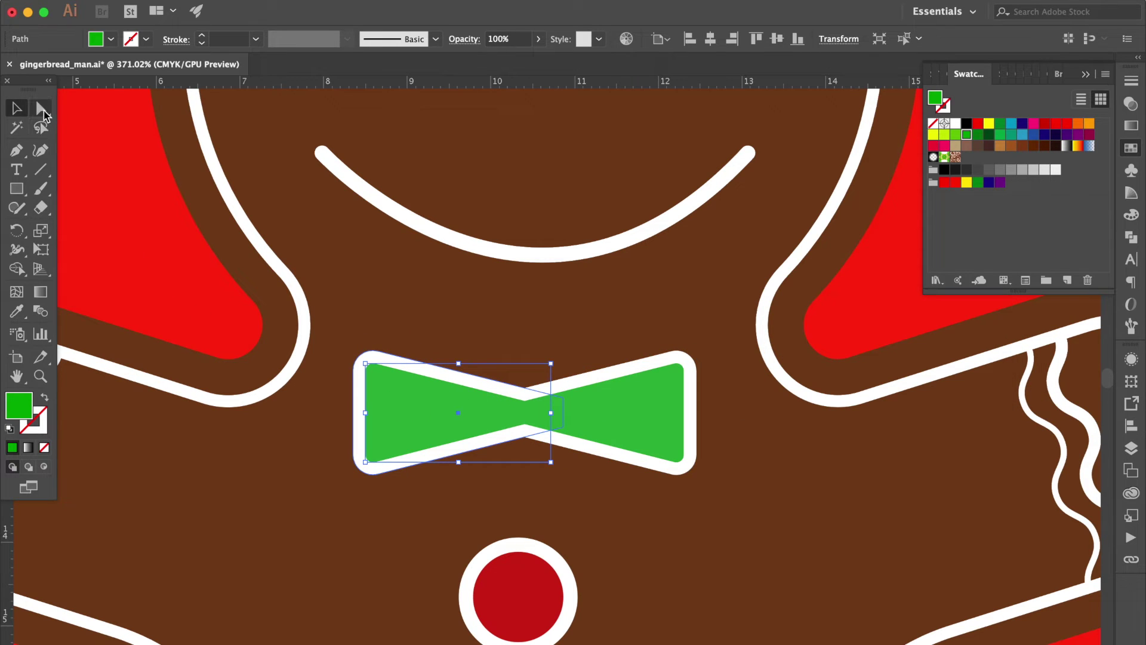
click(428, 373)
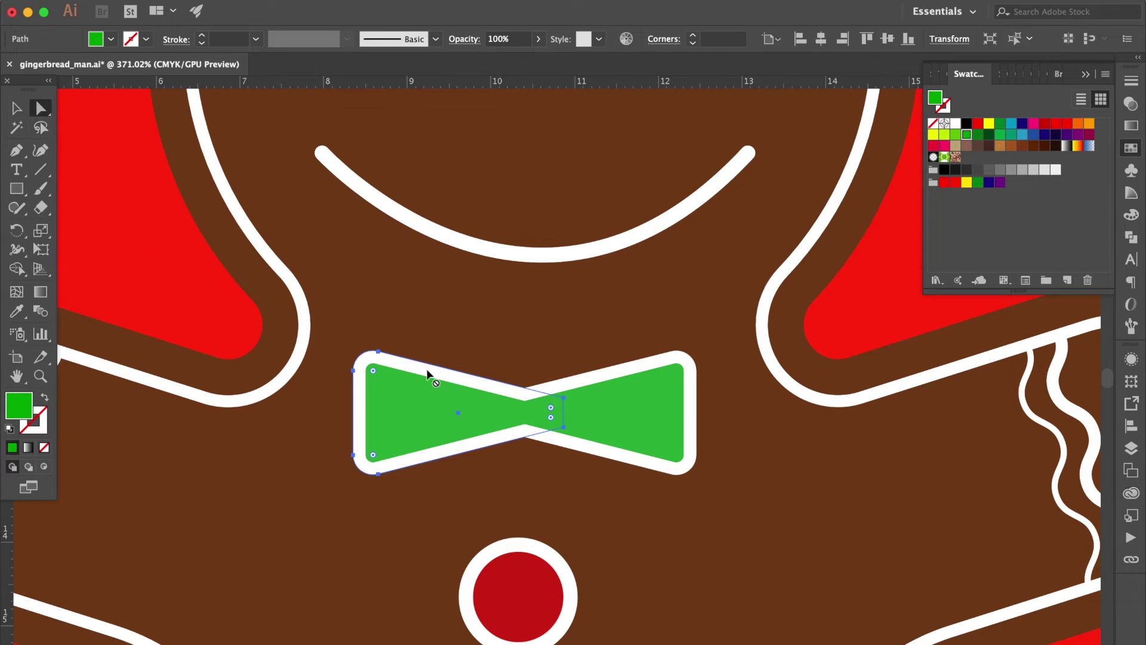
click(373, 371)
drag(378, 456, 384, 466)
double_click(378, 455)
key(Return)
Set the corner radius of the right green wing's lower outer corner to 0.3 cm.
click(676, 376)
double_click(677, 459)
text(0.3)
key(Return)
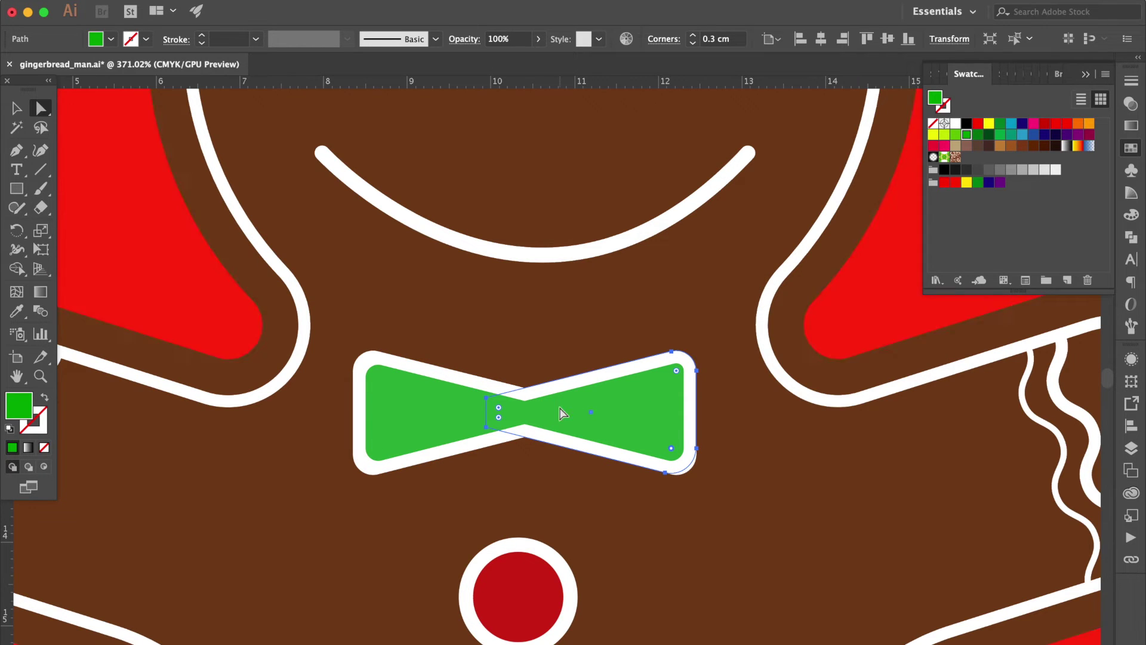
Draw a red rectangle about 0.37 by 0.89 cm over the bow tie's centre and fully round its corners.
click(16, 189)
drag(509, 374, 540, 450)
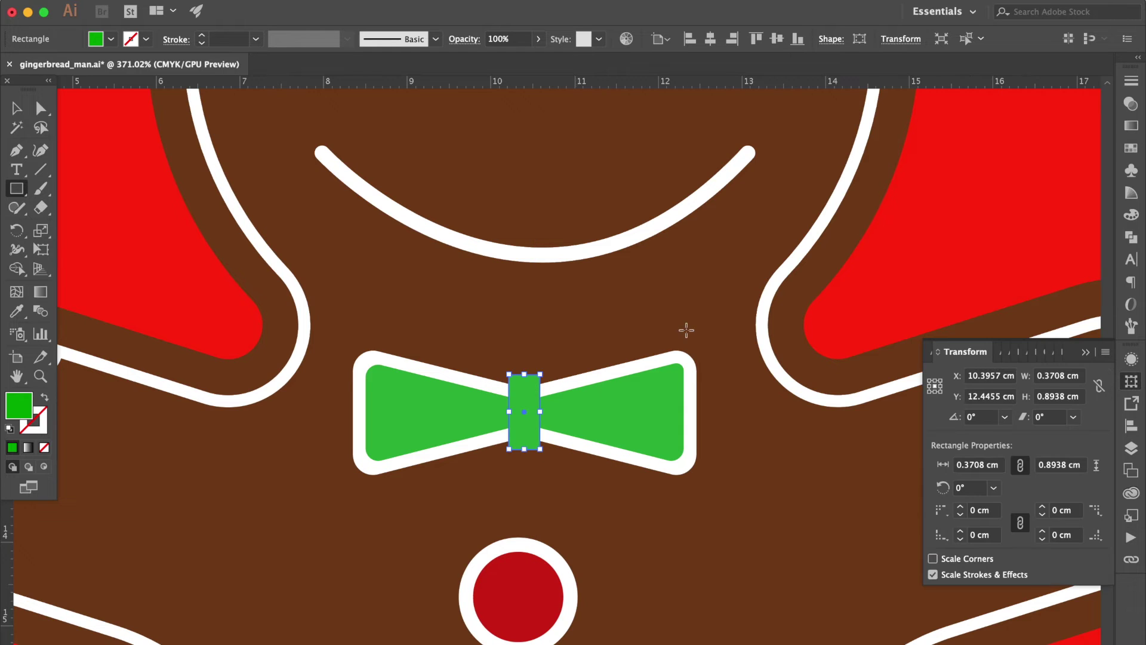
click(1131, 152)
click(977, 126)
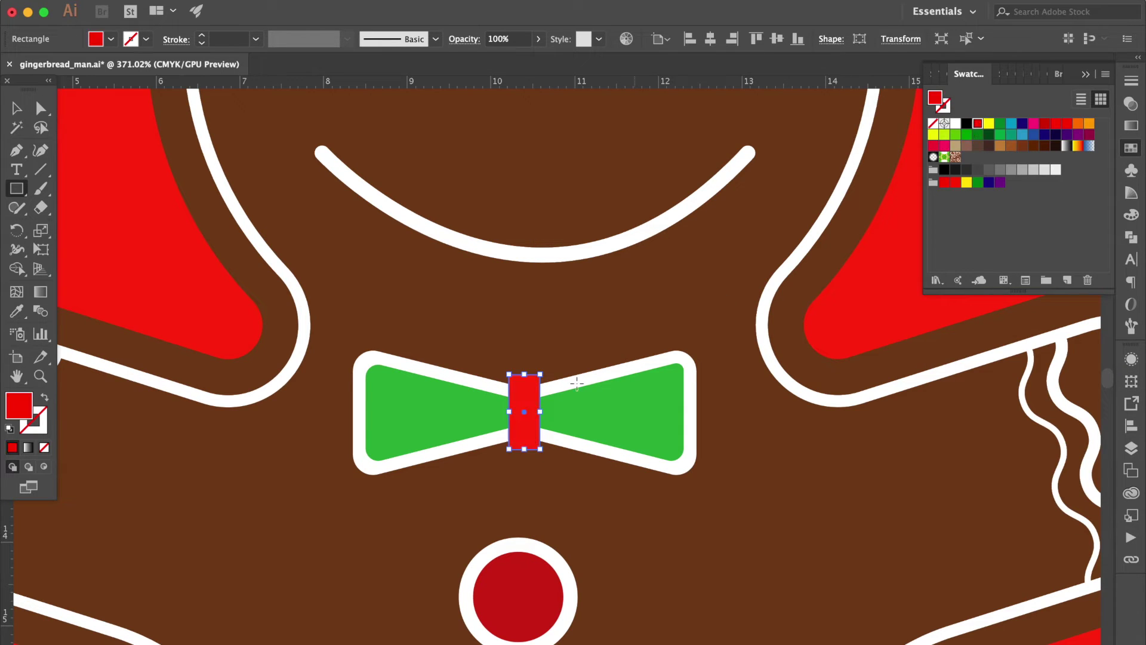
drag(530, 389, 530, 509)
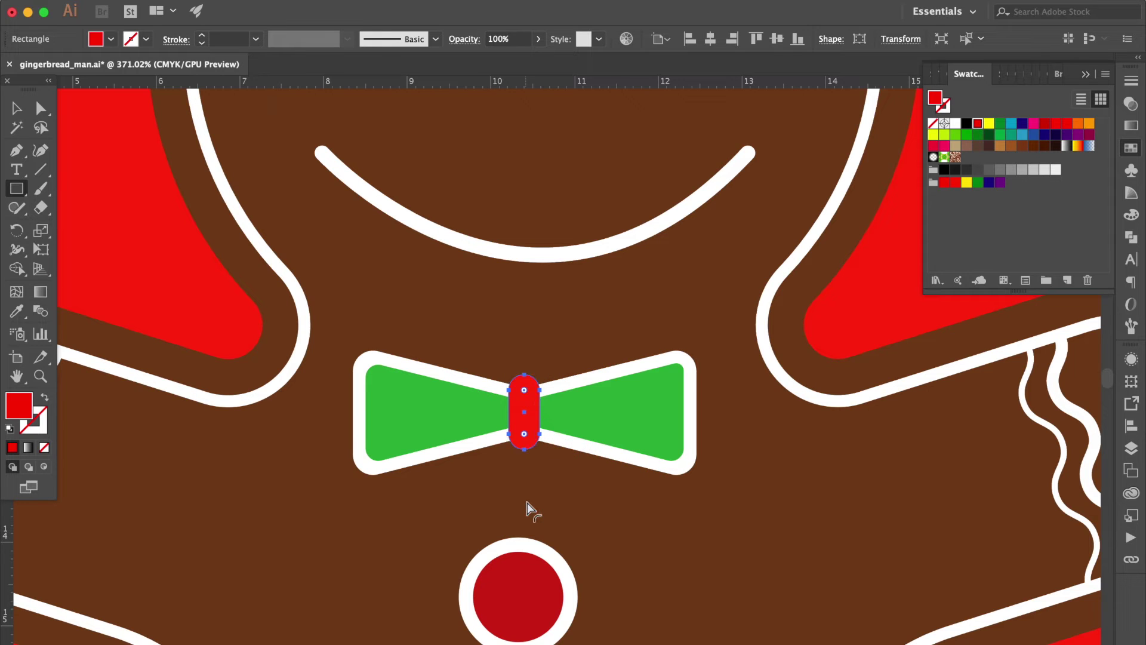
Group the bow tie's wings with the red knot and expand the group's appearance.
click(17, 108)
key(super+0)
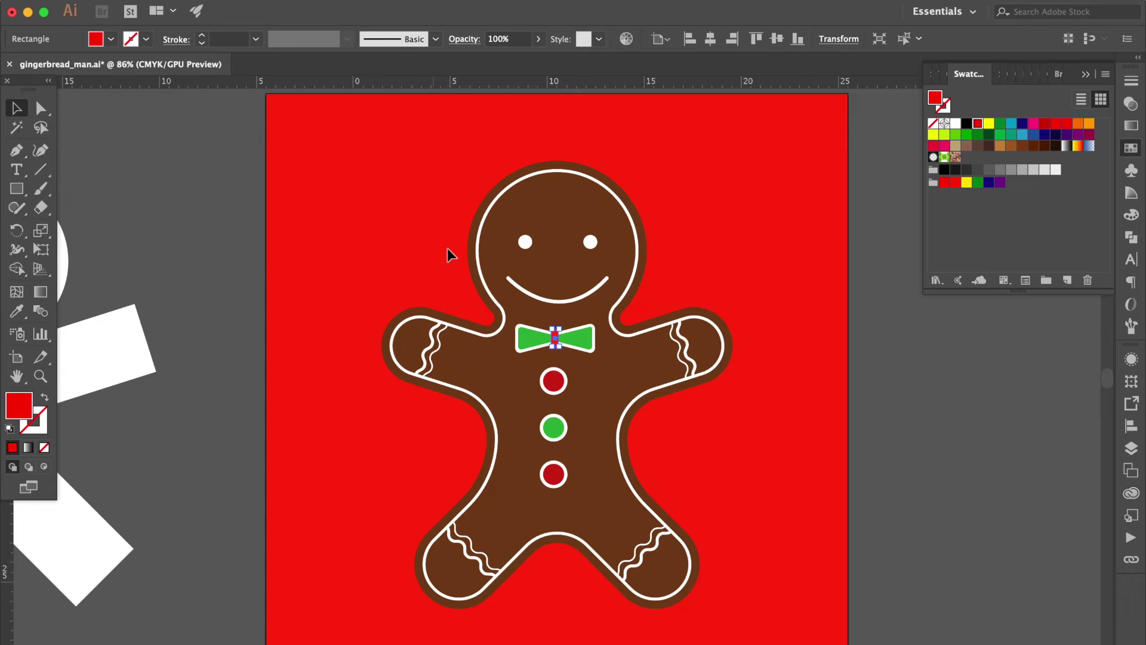
click(883, 412)
scroll(649, 346, up, 8)
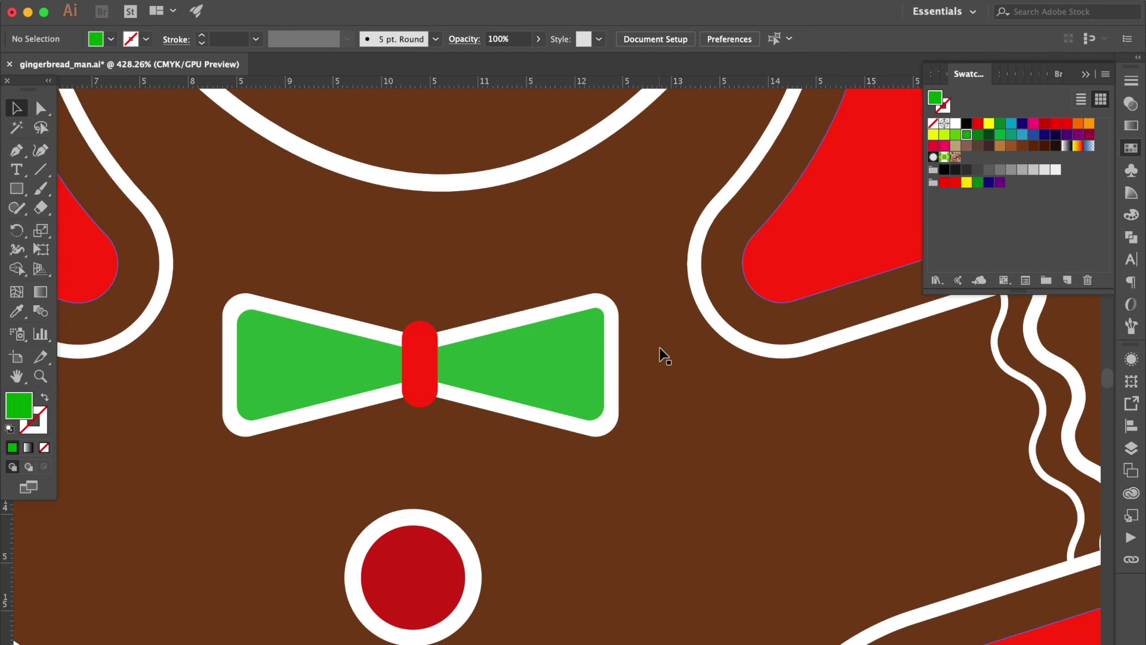
click(660, 354)
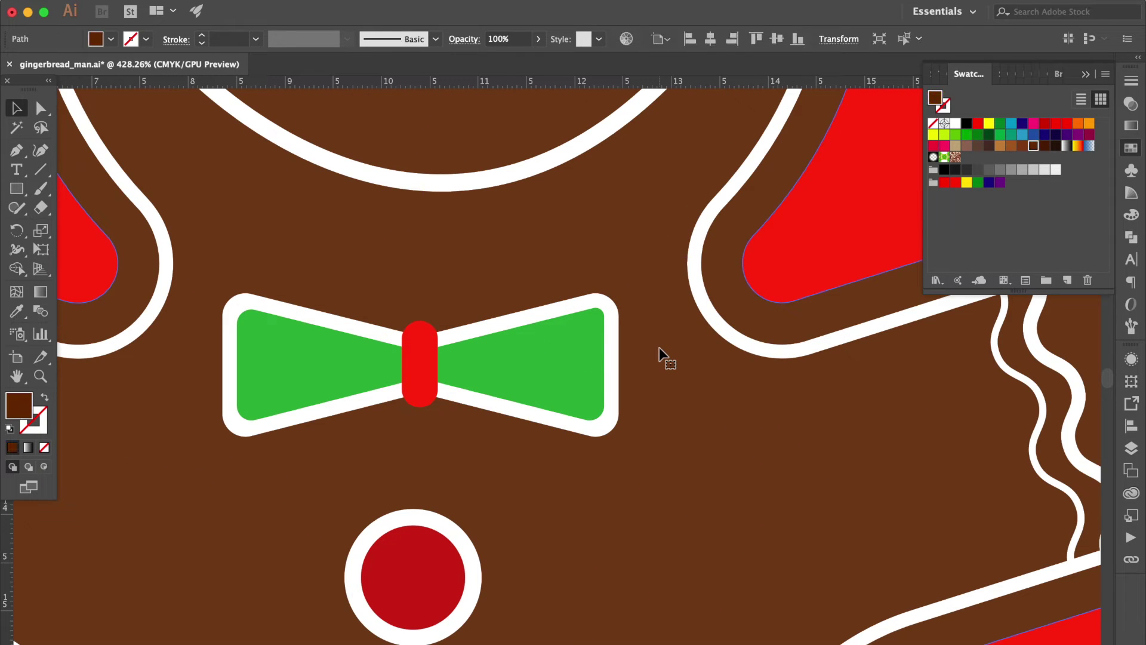
key(super+shift+a)
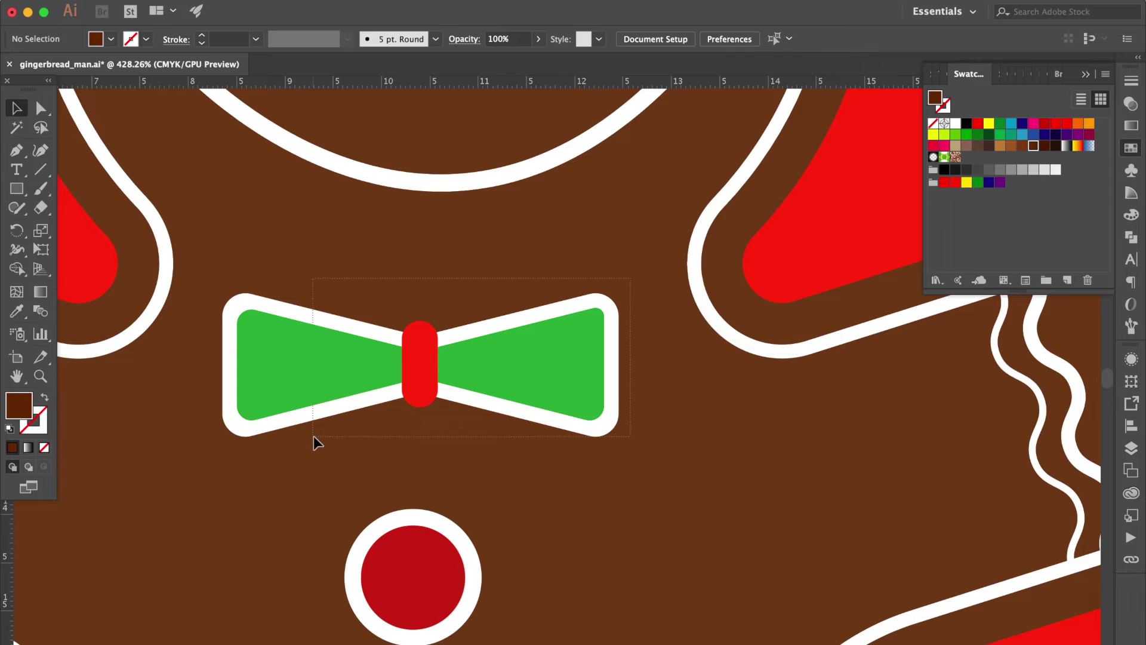
drag(313, 436, 313, 436)
key(super+shift+b)
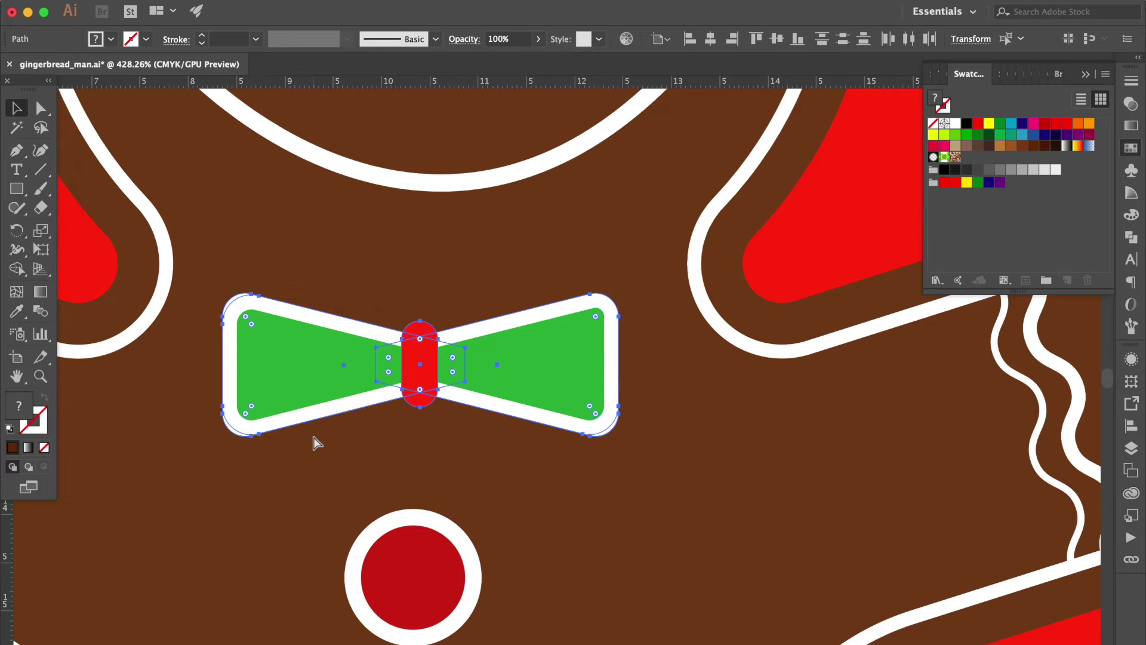
key(super+g)
click(217, 0)
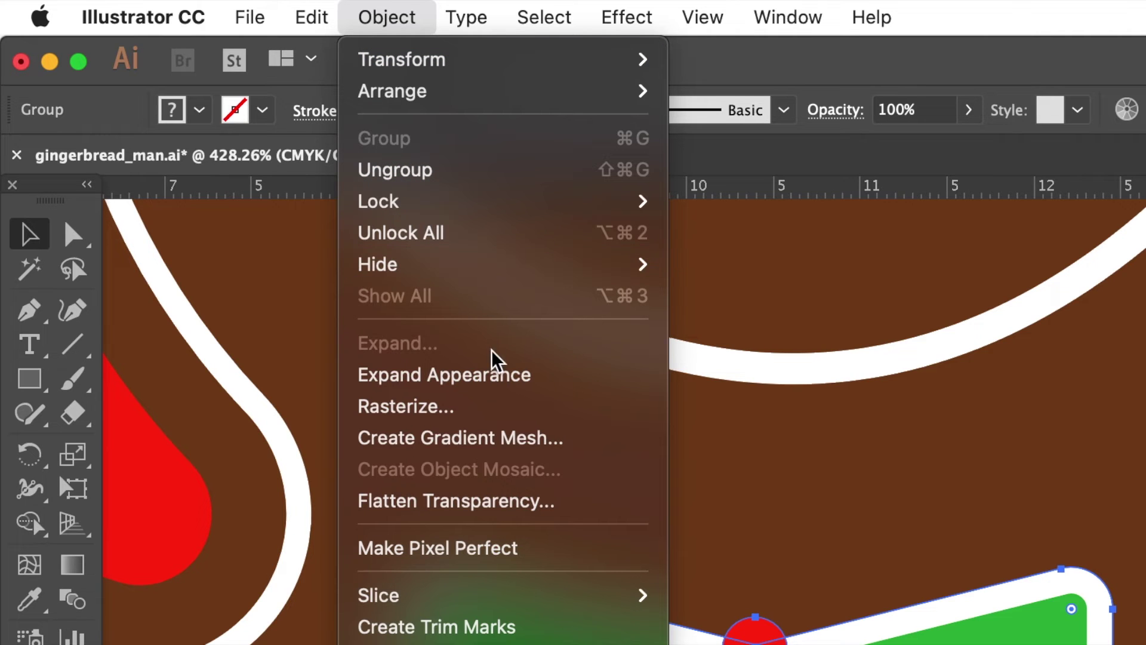
click(494, 376)
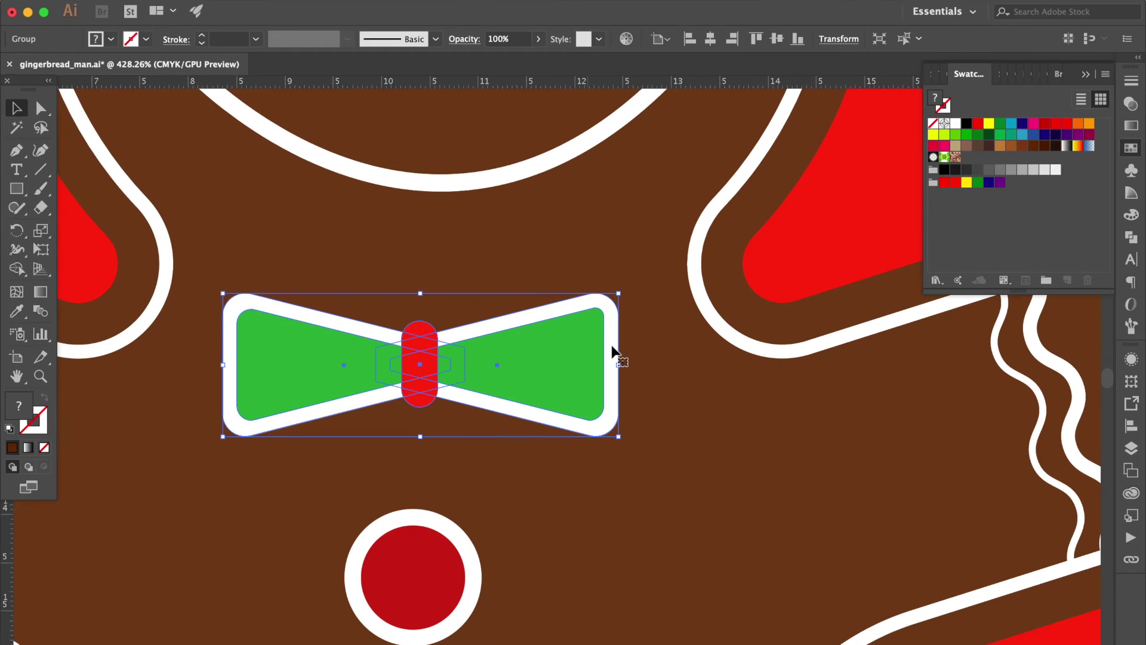
Enlarge the bow tie group and centre it on the gingerbread man's neck.
scroll(620, 370, down, 5)
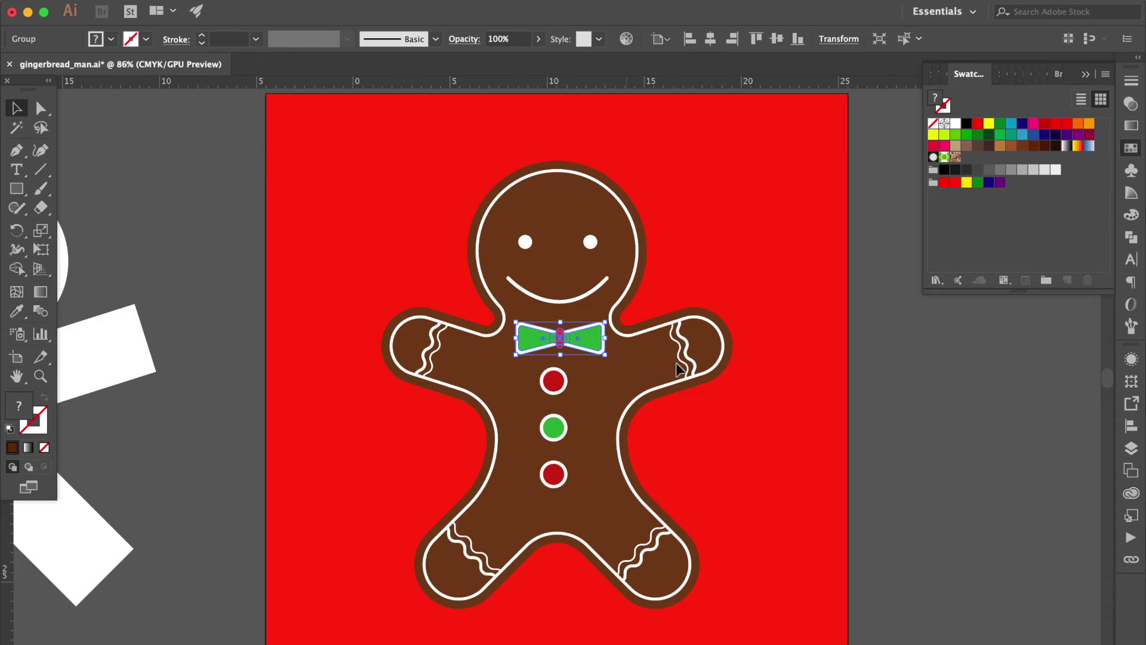
scroll(582, 344, up, 3)
drag(597, 352, 592, 346)
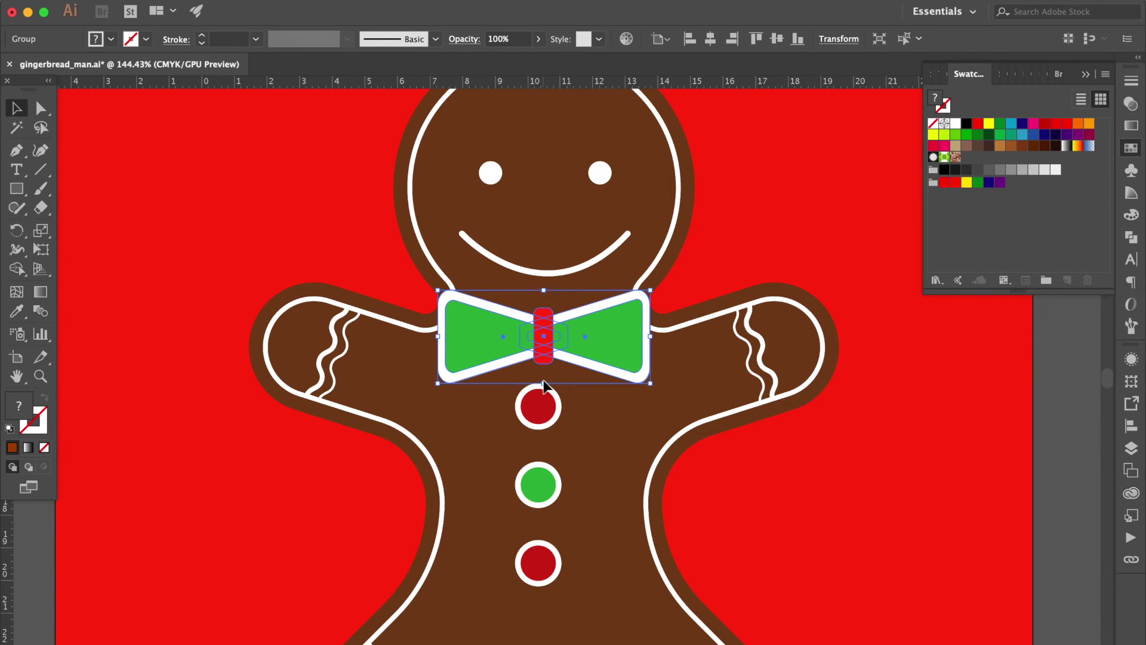
click(766, 238)
scroll(766, 238, down, 3)
scroll(766, 234, up, 2)
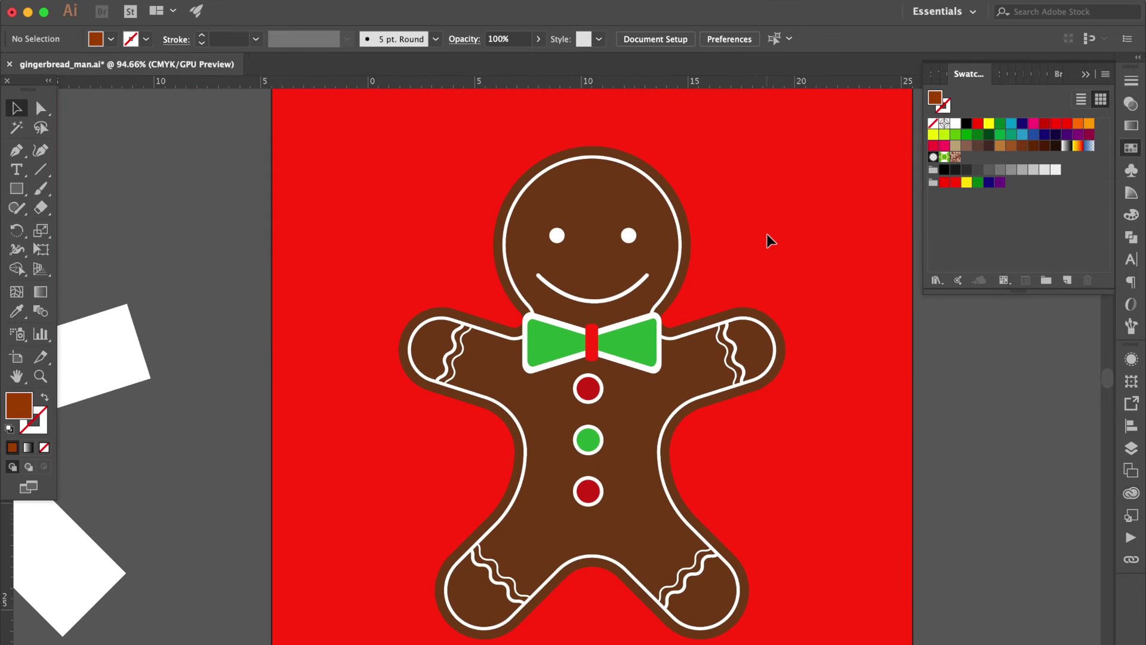
Move the three buttons slightly down to leave more space below the bow tie.
drag(588, 500, 589, 514)
click(633, 430)
scroll(635, 475, right, 3)
scroll(635, 475, up, 1)
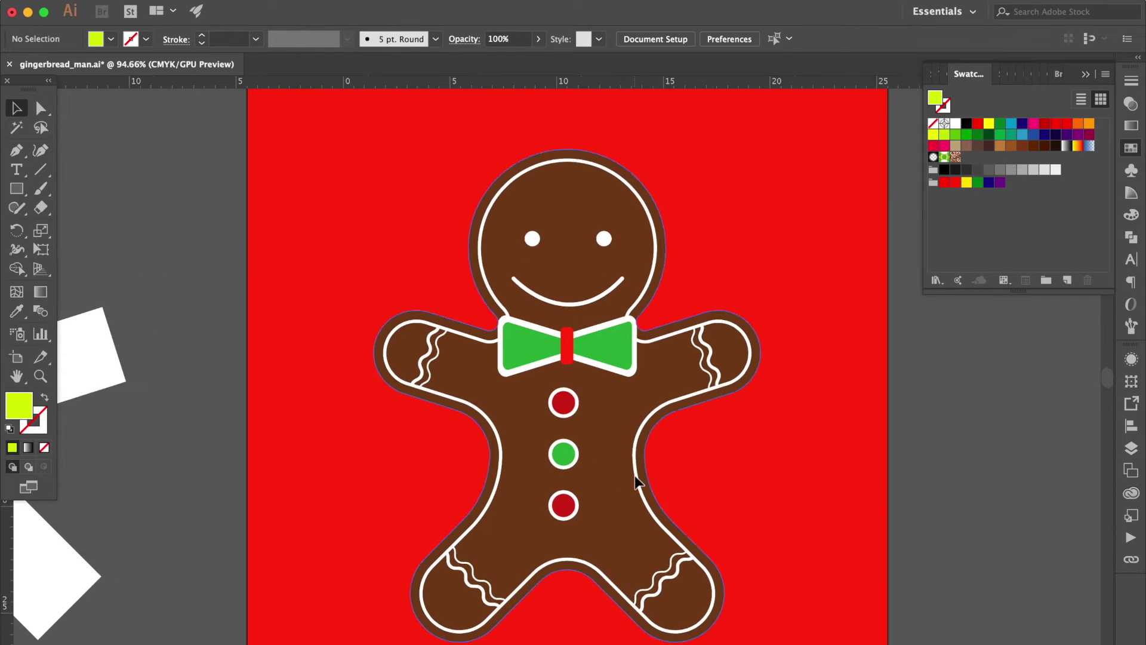
Scale the bow tie down and centre it between the smile and the first button.
scroll(548, 362, up, 1)
click(554, 349)
drag(524, 388, 524, 373)
drag(524, 323, 505, 330)
scroll(541, 327, up, 5)
click(772, 284)
scroll(772, 284, down, 3)
click(626, 341)
click(800, 294)
scroll(799, 294, down, 3)
scroll(827, 346, right, 2)
scroll(827, 346, up, 1)
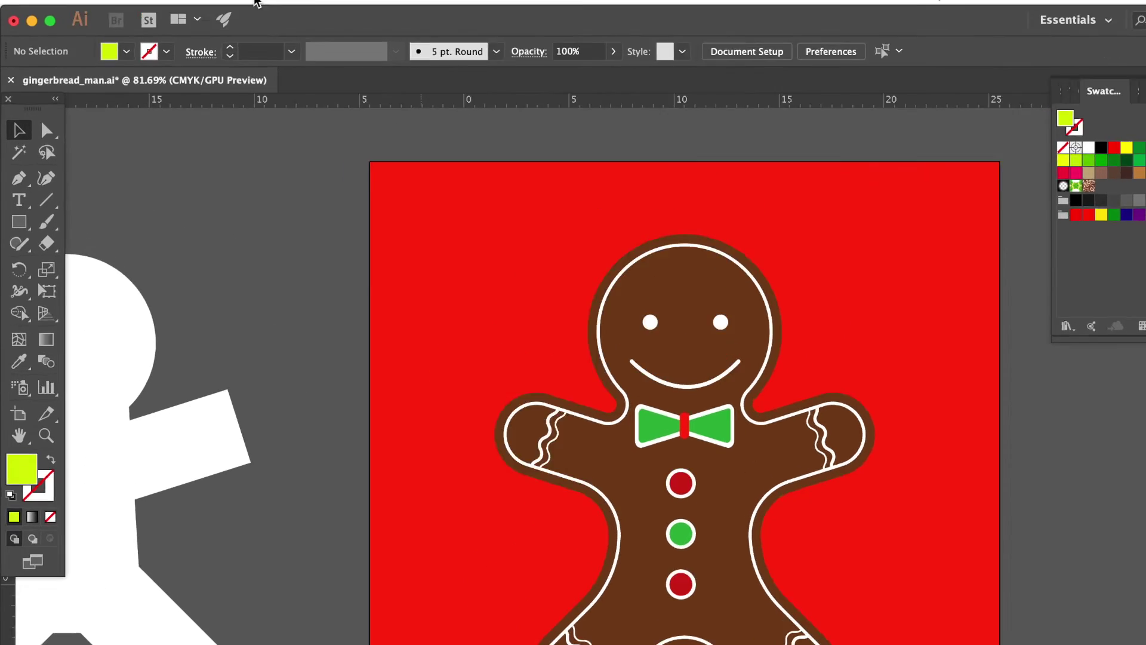
Unlock all locked objects in the artwork and clear the selection.
click(215, 1)
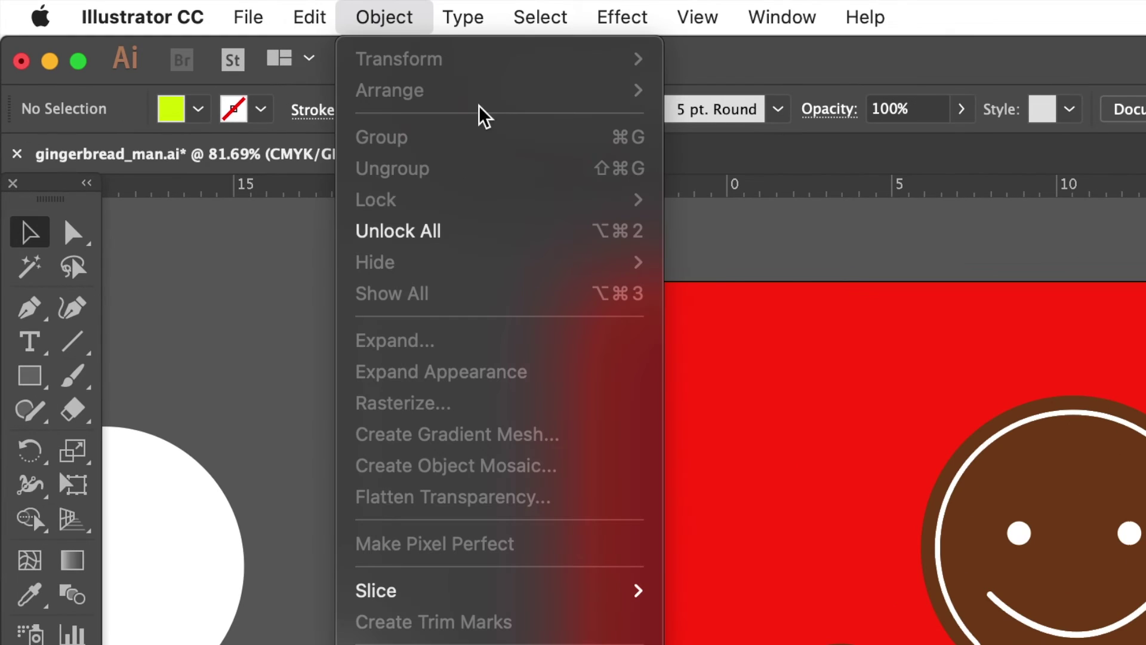
click(475, 231)
click(517, 505)
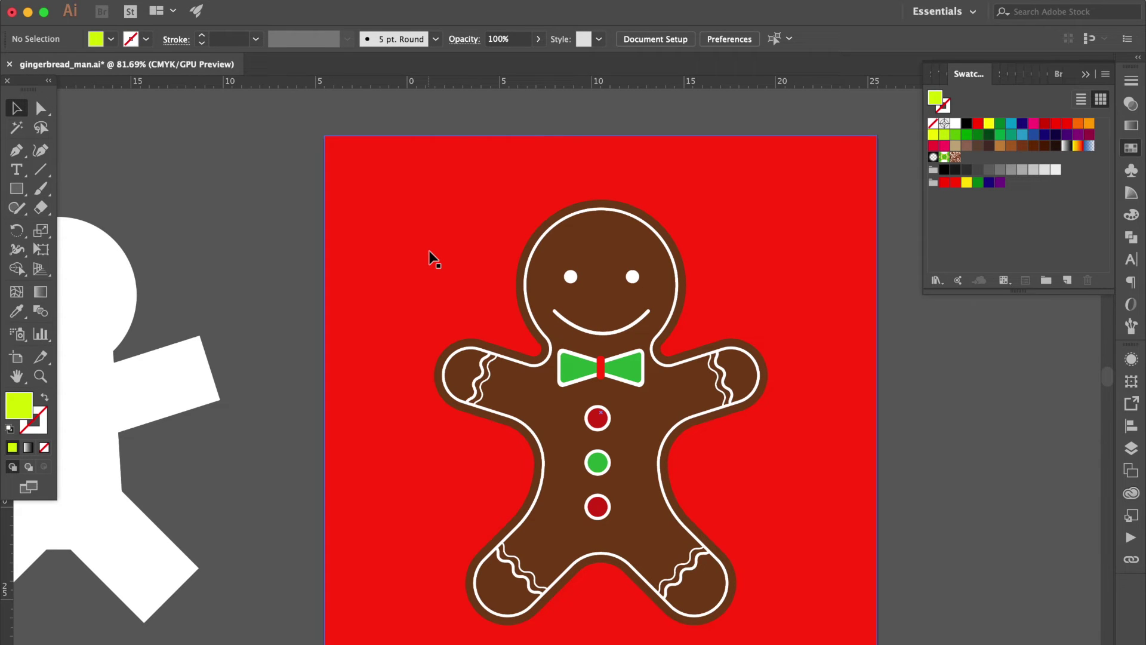
click(720, 328)
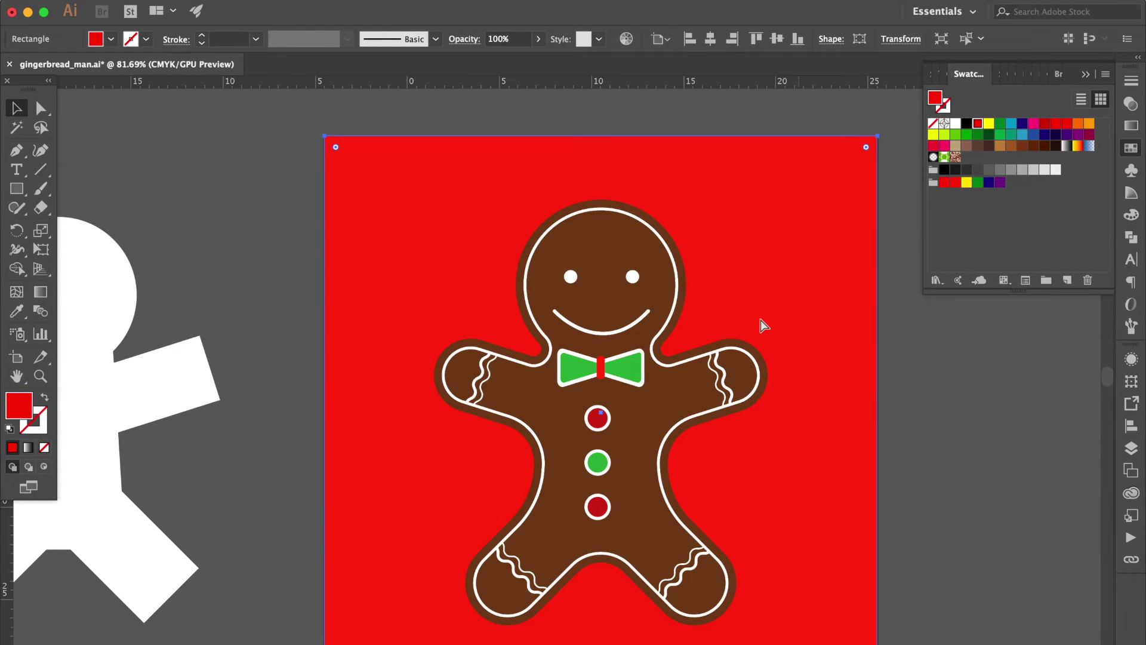
key(super+shift+a)
Paste a copy of the gingerbread body in place, fill it with a darker brown and bring it to the front.
click(662, 395)
key(a)
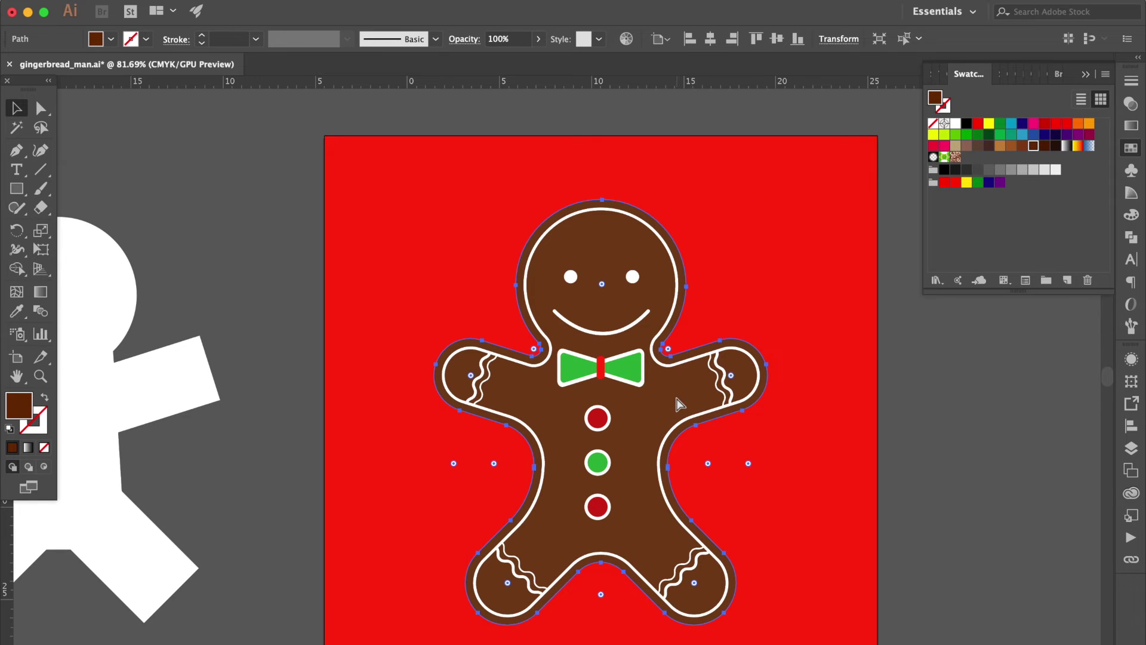
key(v)
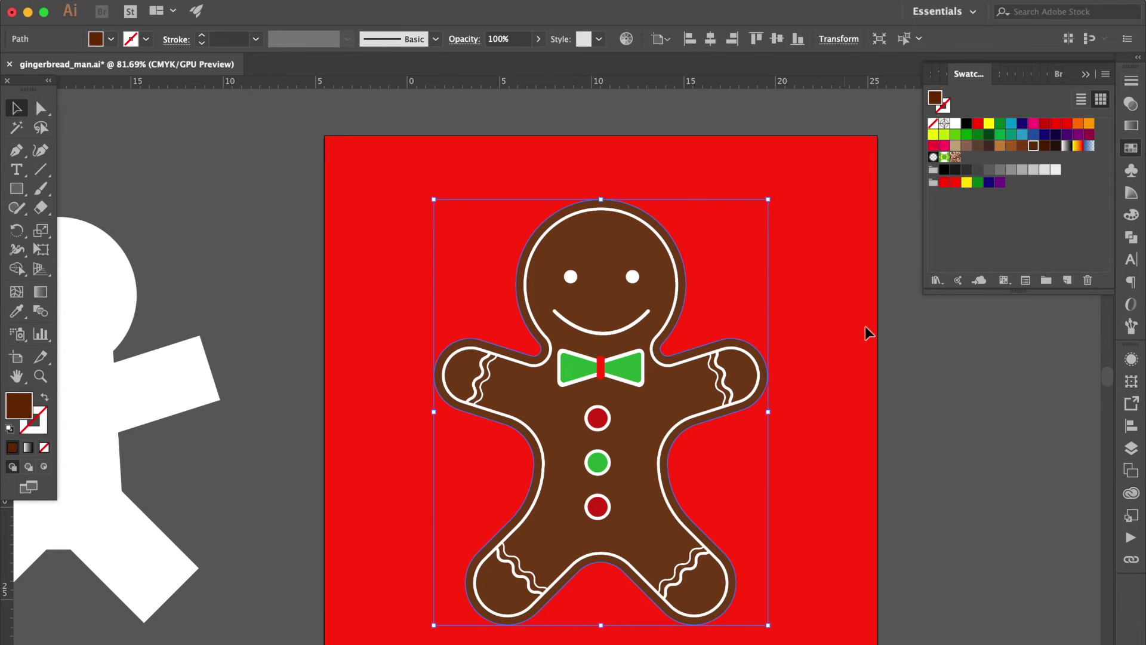
click(1043, 149)
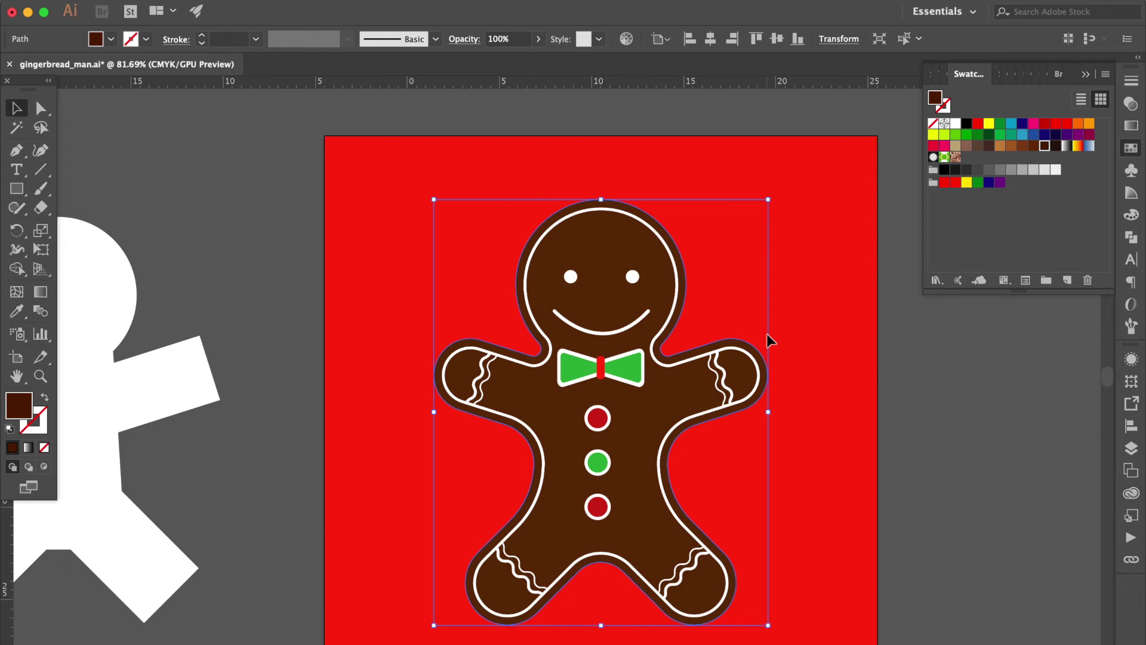
key(super+shift+bracketright)
Shift the dark brown body copy slightly left and up so it is offset from the original body.
scroll(680, 399, right, 5)
scroll(681, 399, right, 1)
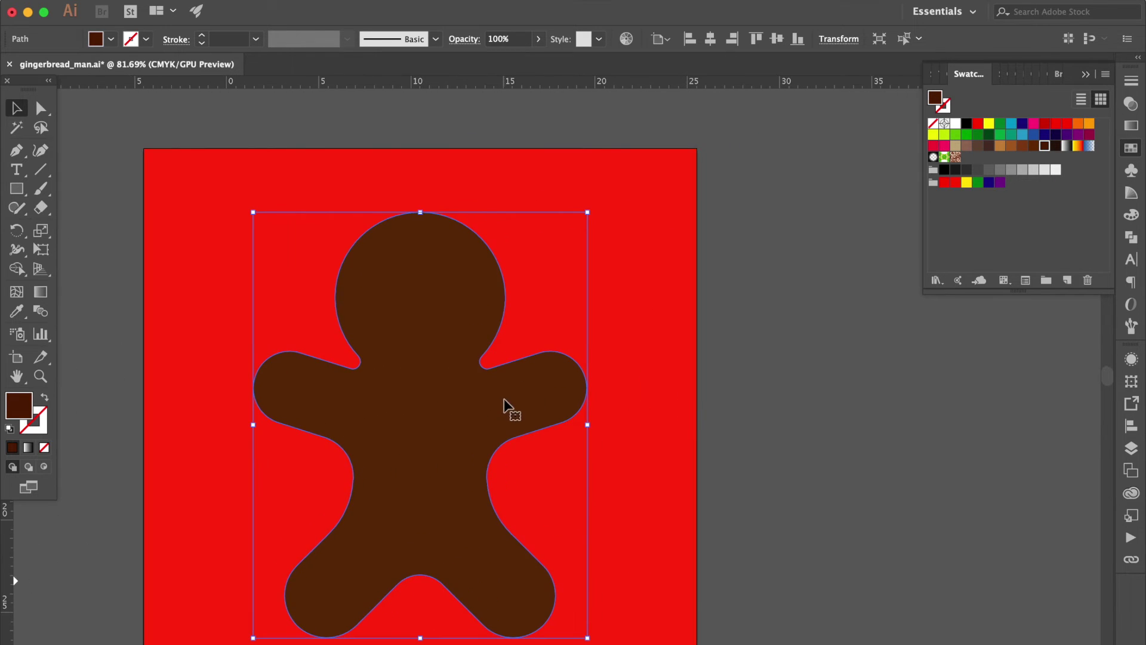
drag(511, 404, 496, 405)
key(Up)
key(Up)
key(Up)
key(Up)
key(Up)
key(Up)
key(Up)
key(Up)
key(Up)
key(Up)
key(Up)
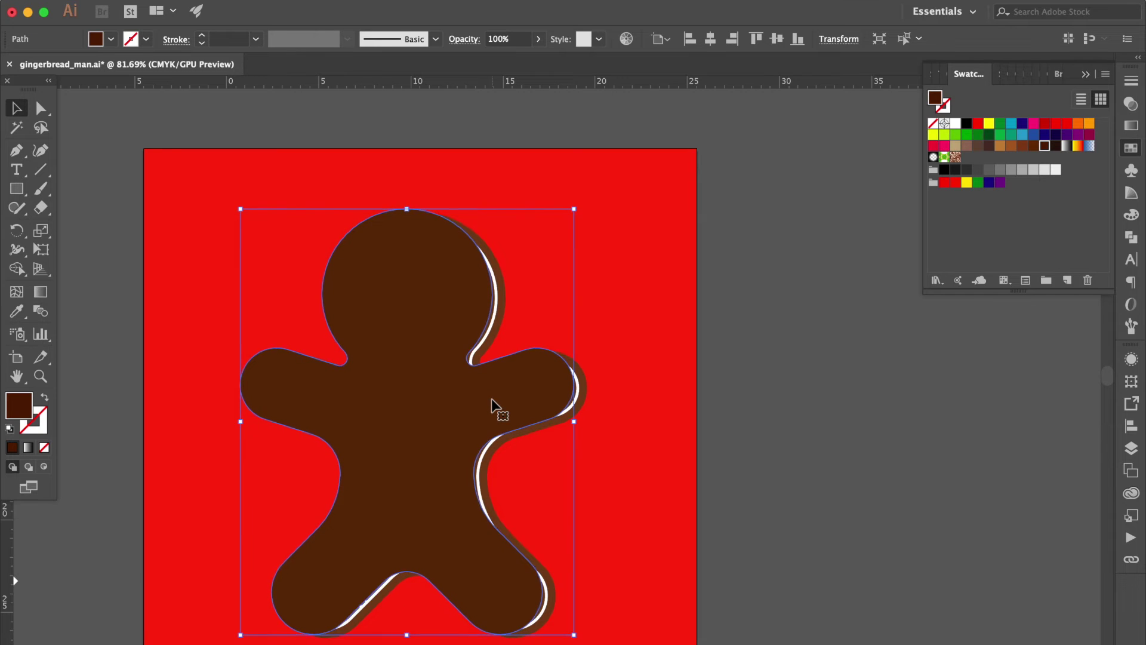
Enlarge and reposition the dark brown body copy, leaving a strip of the original body exposed along its right and lower edges.
drag(241, 205, 232, 195)
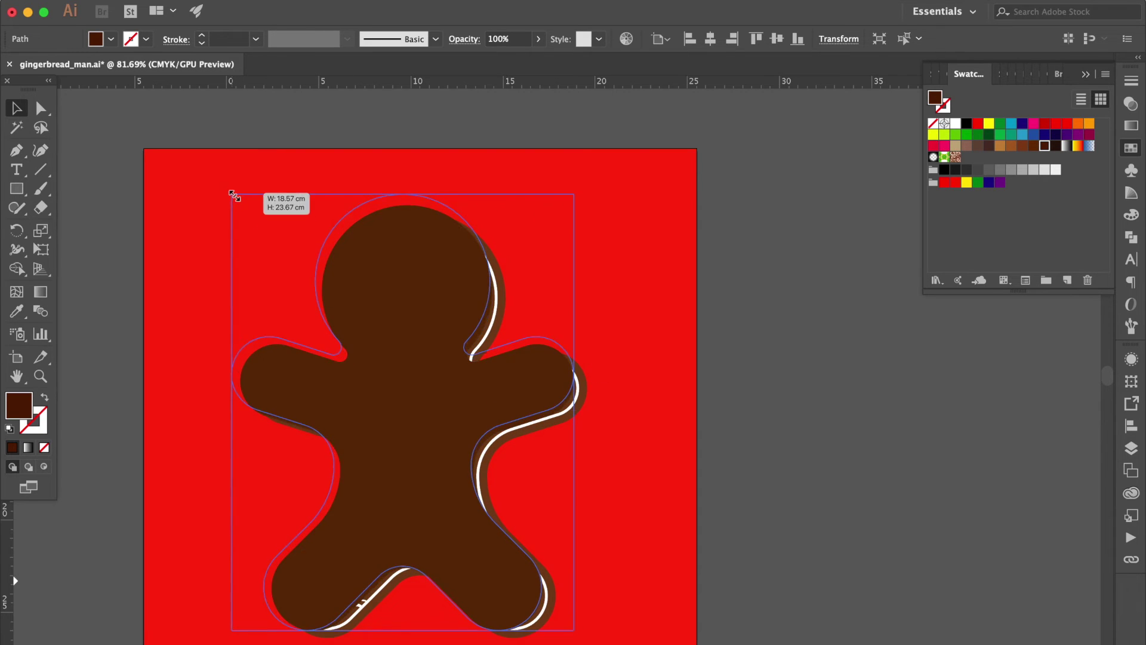
drag(574, 631, 580, 637)
drag(232, 638, 218, 637)
drag(447, 568, 473, 570)
scroll(574, 585, up, 2)
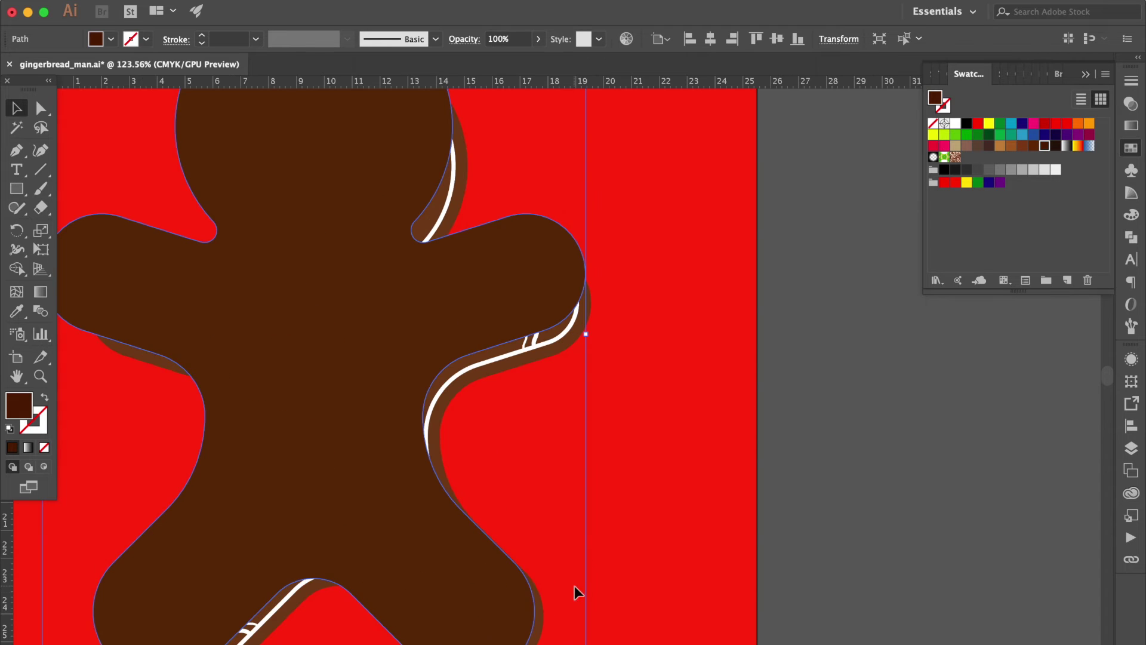
scroll(439, 359, down, 2)
click(440, 359)
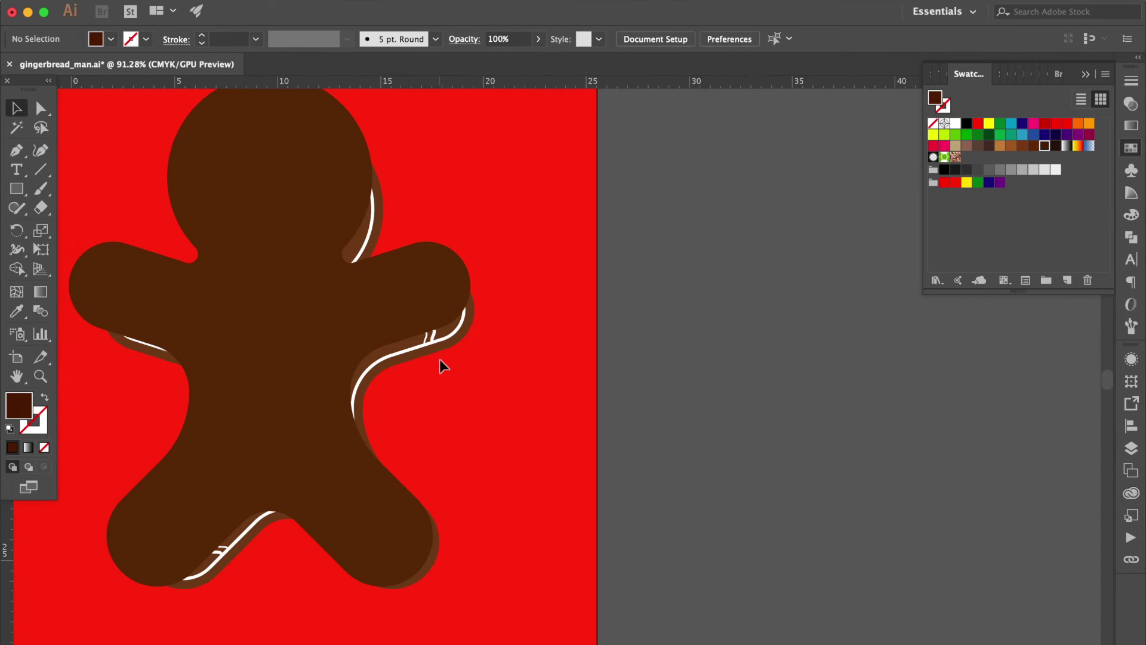
click(404, 361)
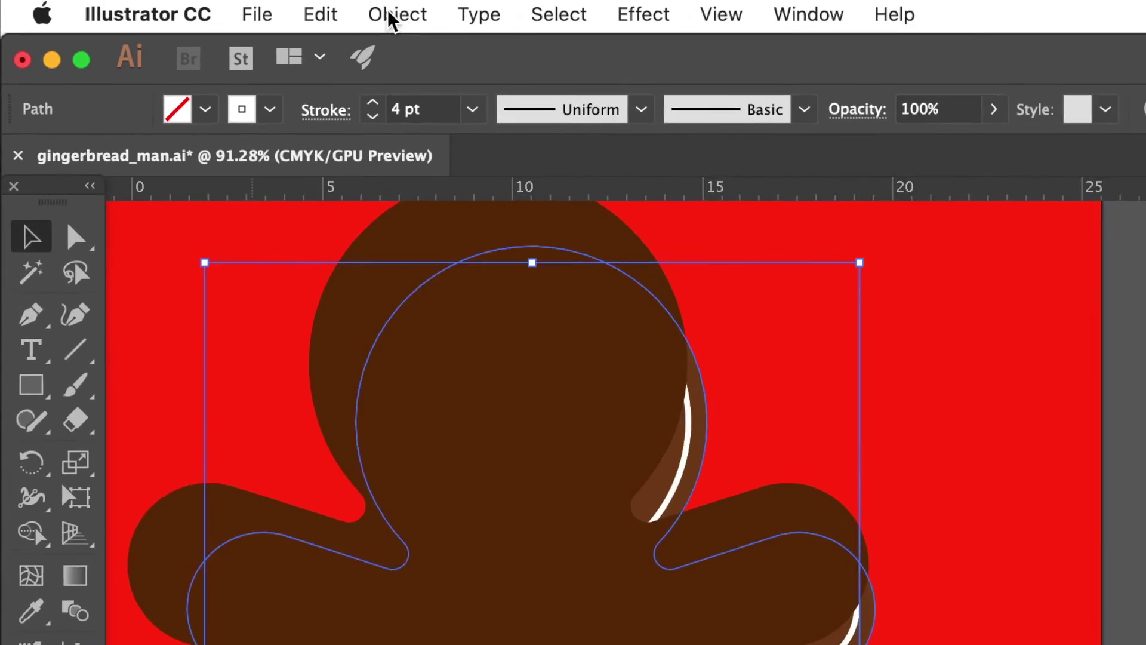
click(396, 13)
click(529, 416)
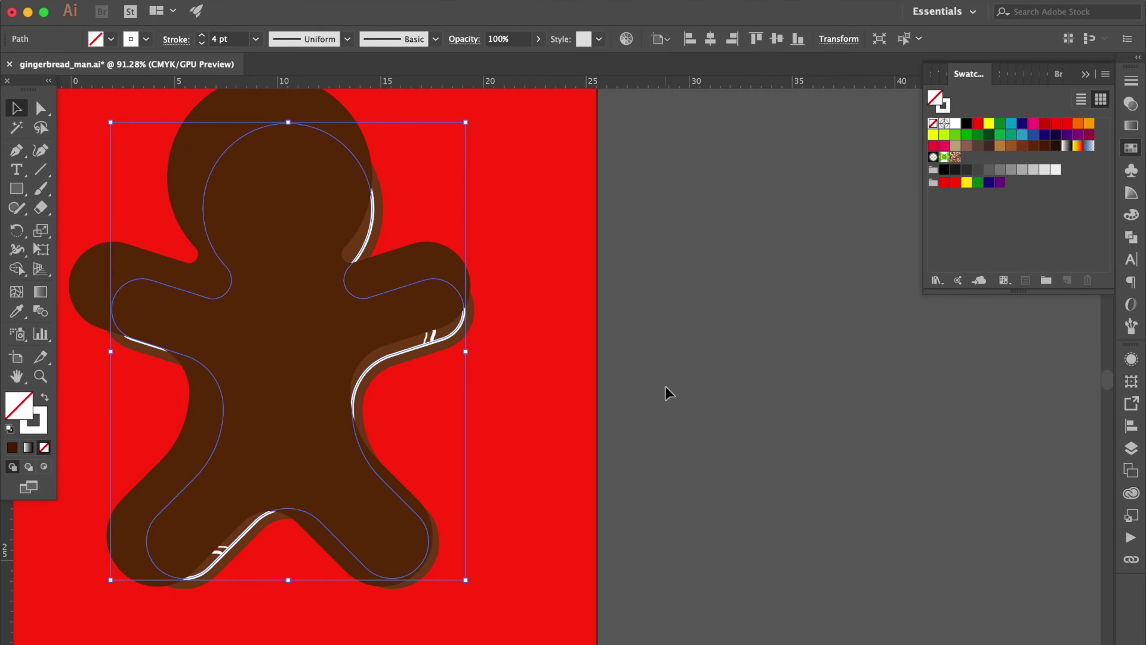
click(665, 386)
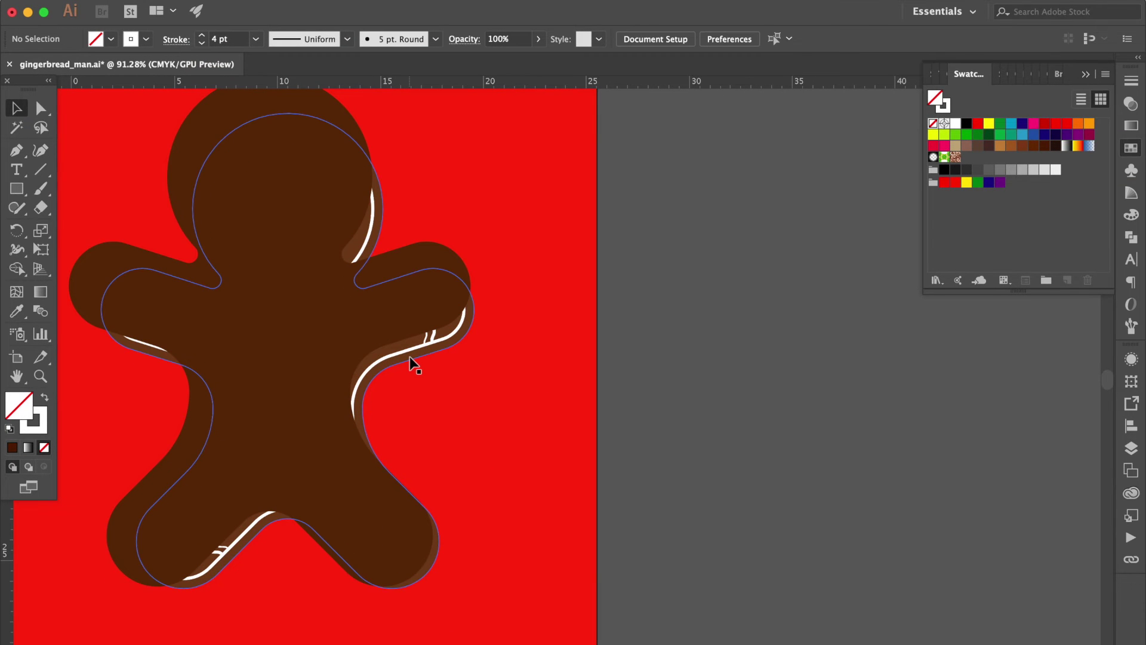
Duplicate the original body and its dark brown offset copy together onto the empty canvas to the right of the artboard.
click(410, 357)
shift+click(358, 361)
drag(280, 410, 785, 442)
scroll(756, 430, right, 3)
scroll(757, 430, up, 1)
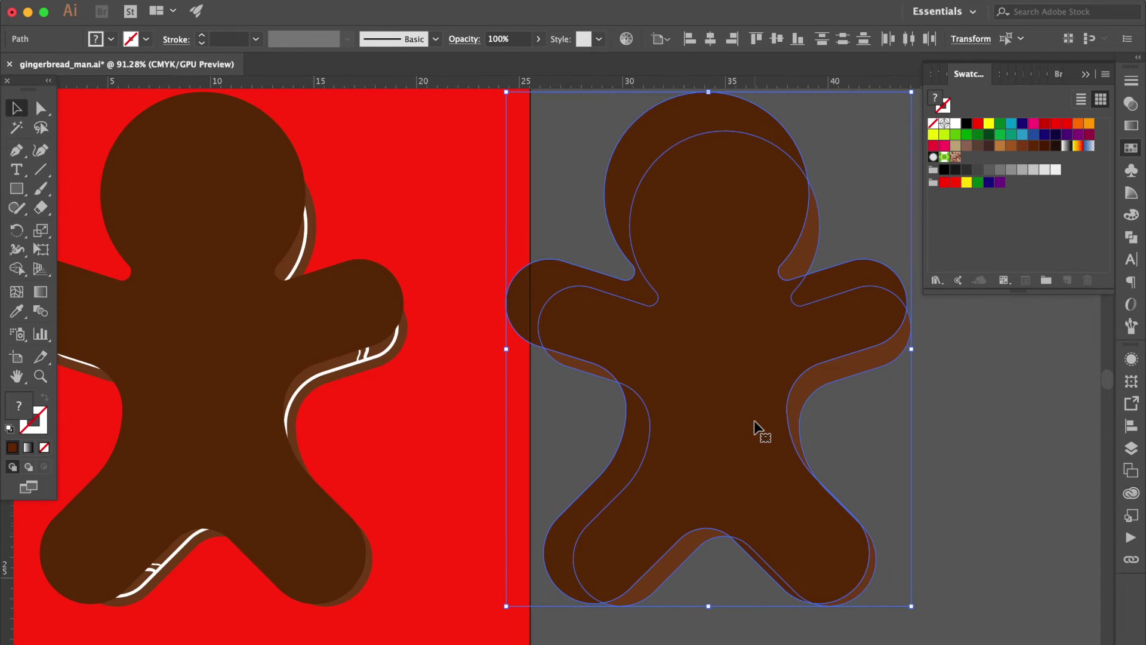
Cut the overlap and right-foot slivers from the duplicated bodies with Shape Builder, and delete the dark copy covering the gingerbread man.
click(16, 269)
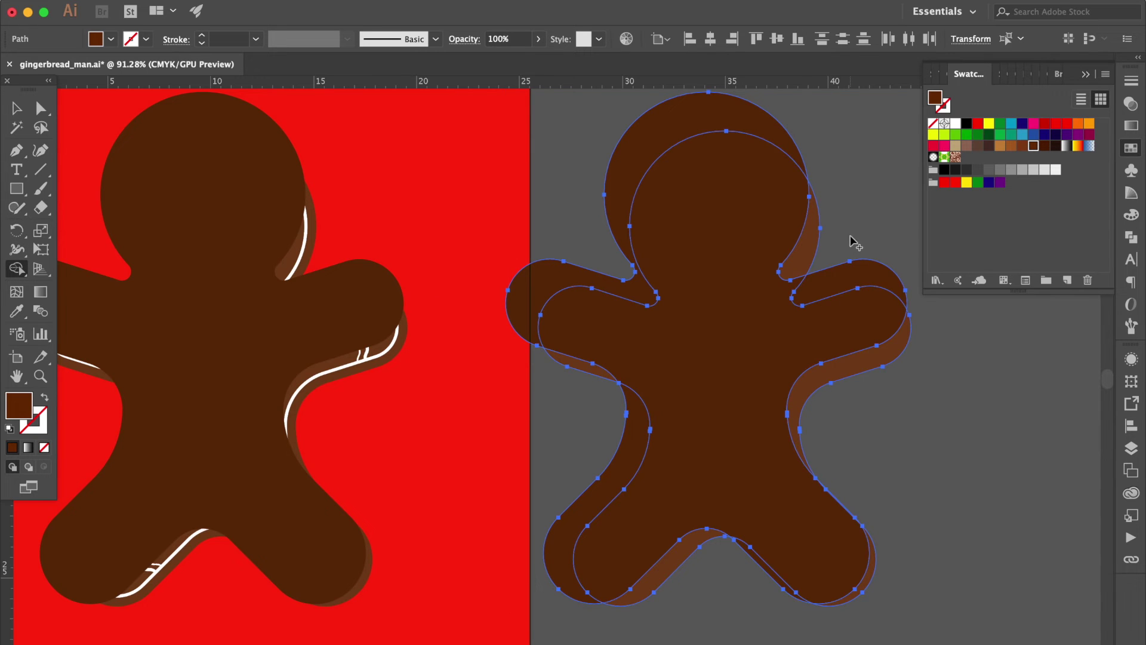
alt+click(827, 332)
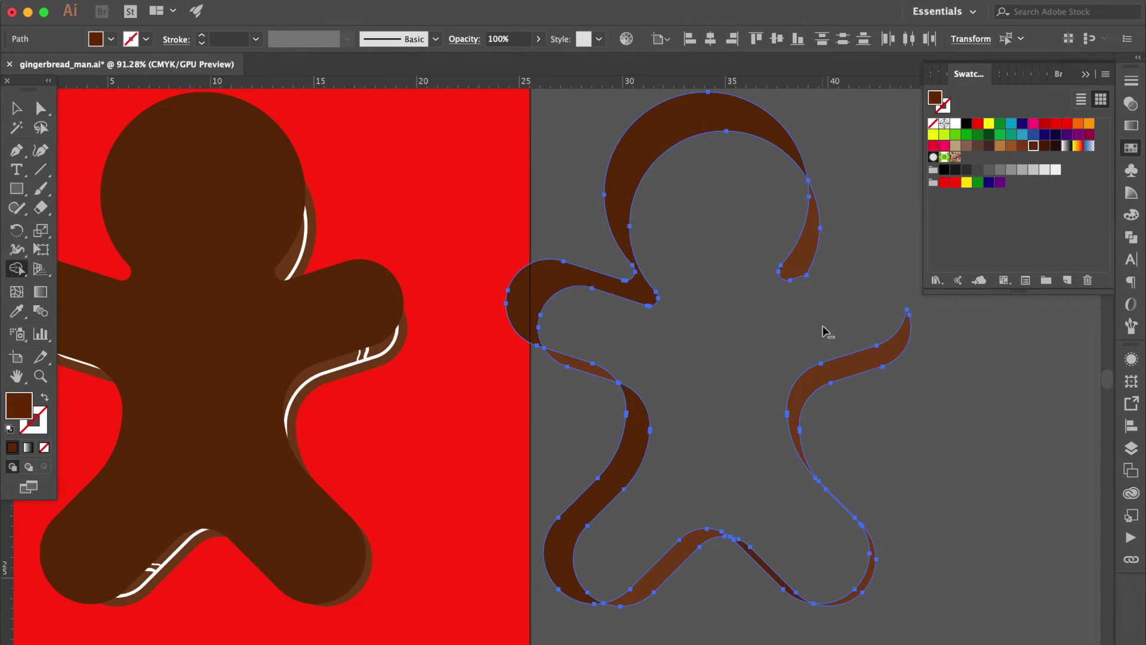
mouse_move(857, 481)
mouse_down()
mouse_move(844, 546)
mouse_move(875, 617)
mouse_up()
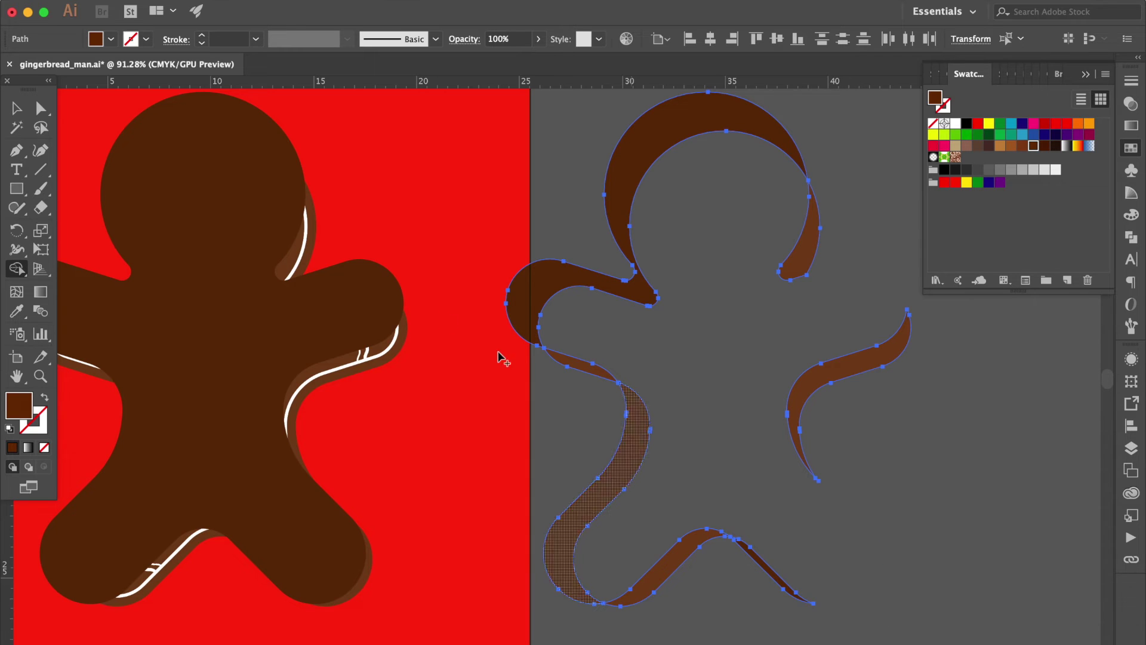
click(16, 104)
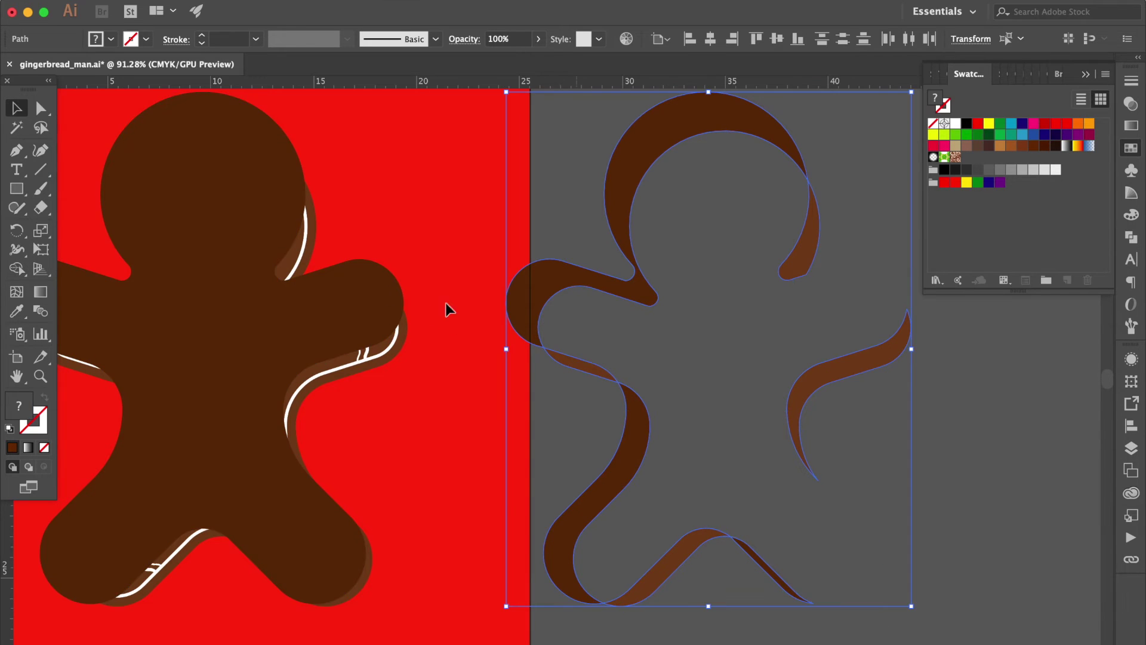
click(348, 295)
key(Delete)
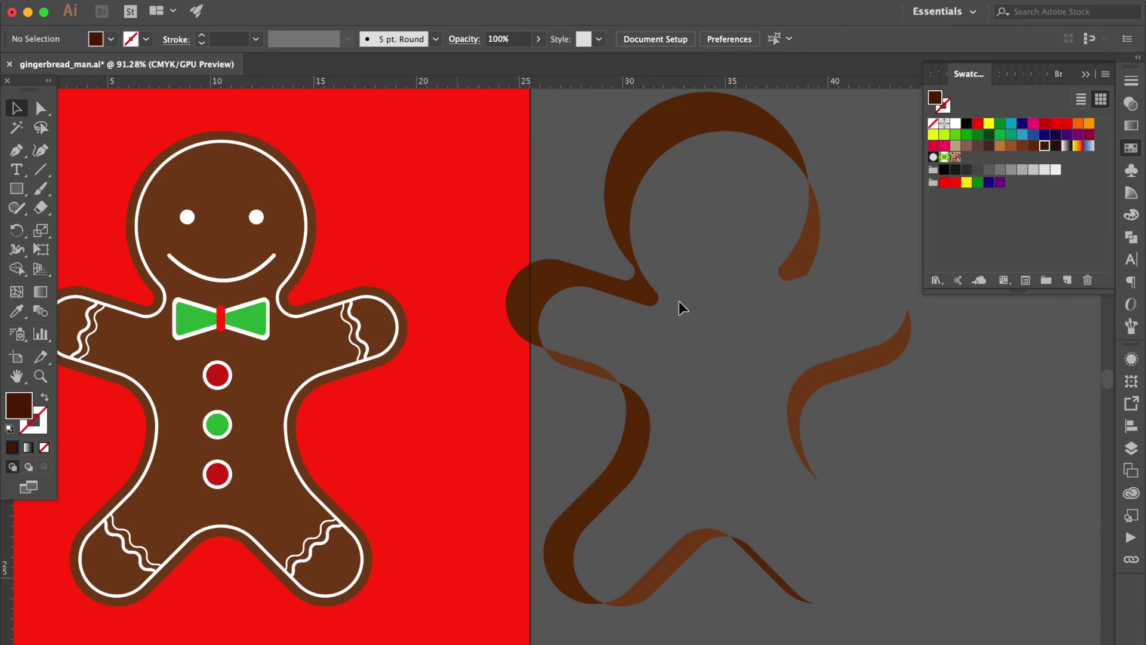
Move the cut-out arm-and-side crescent onto the gingerbread man's right arm edge and fill it with the darker brown.
drag(908, 343, 398, 336)
drag(403, 342, 405, 338)
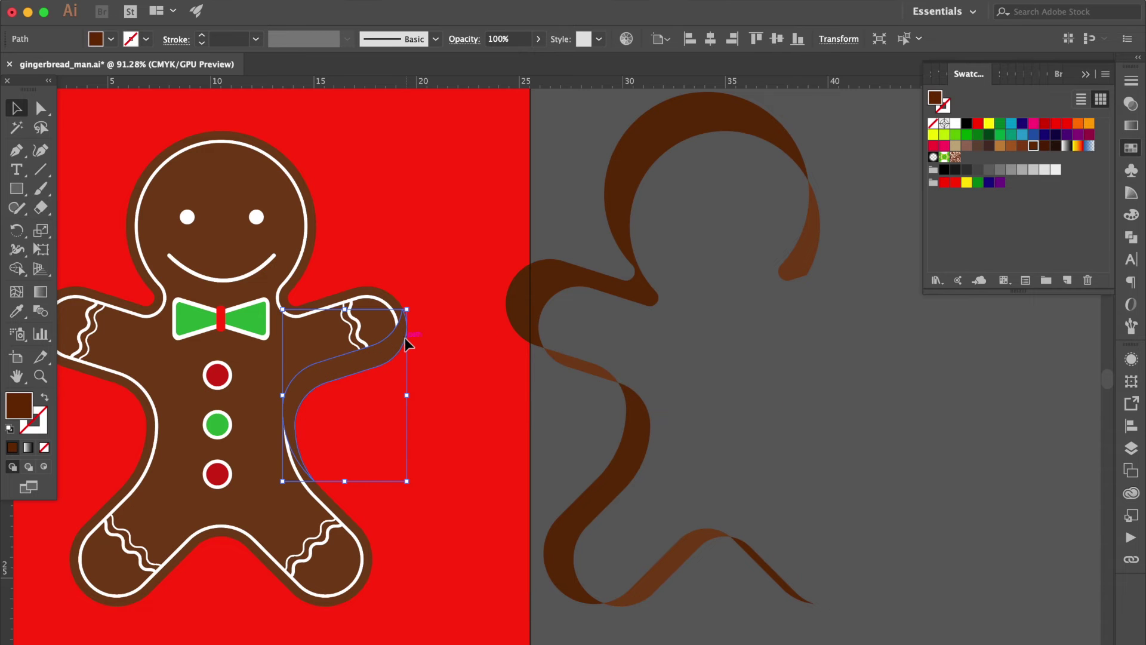
click(1045, 146)
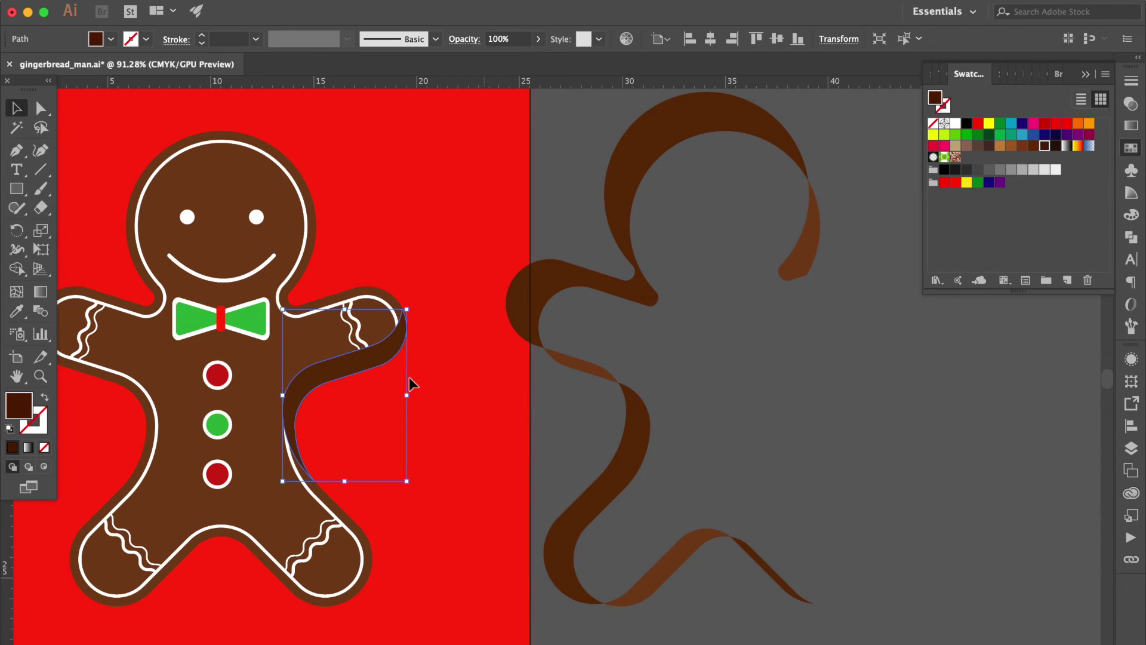
Bring the white icing outline to the front, above the arm shading.
scroll(314, 367, up, 8)
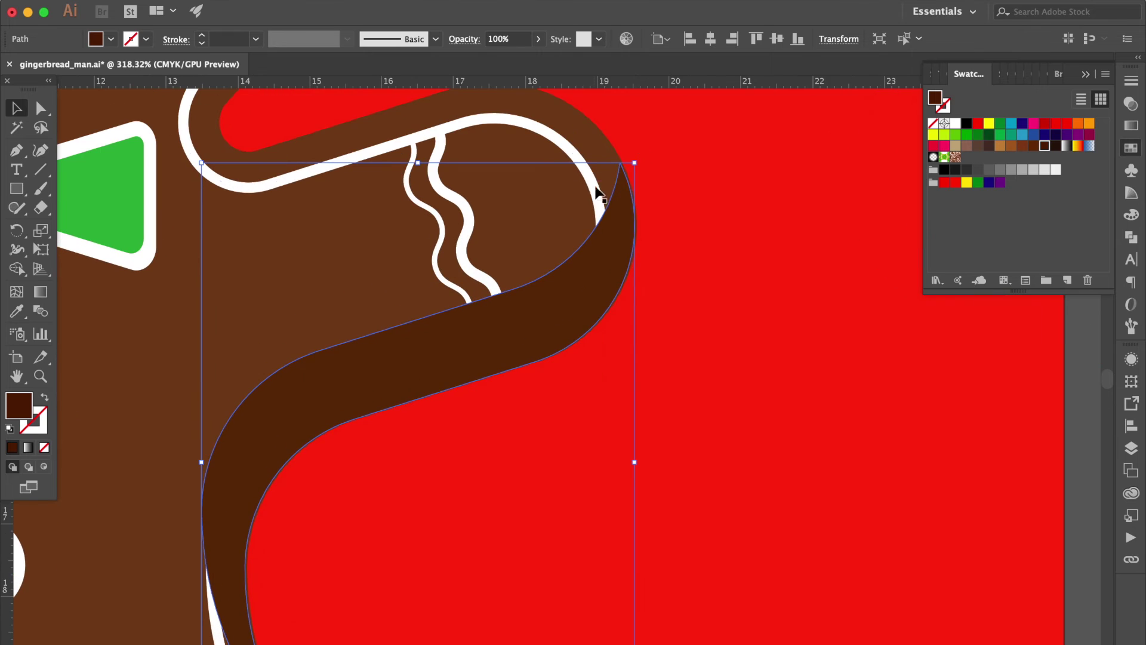
click(591, 185)
key(ctrl+shift+bracketright)
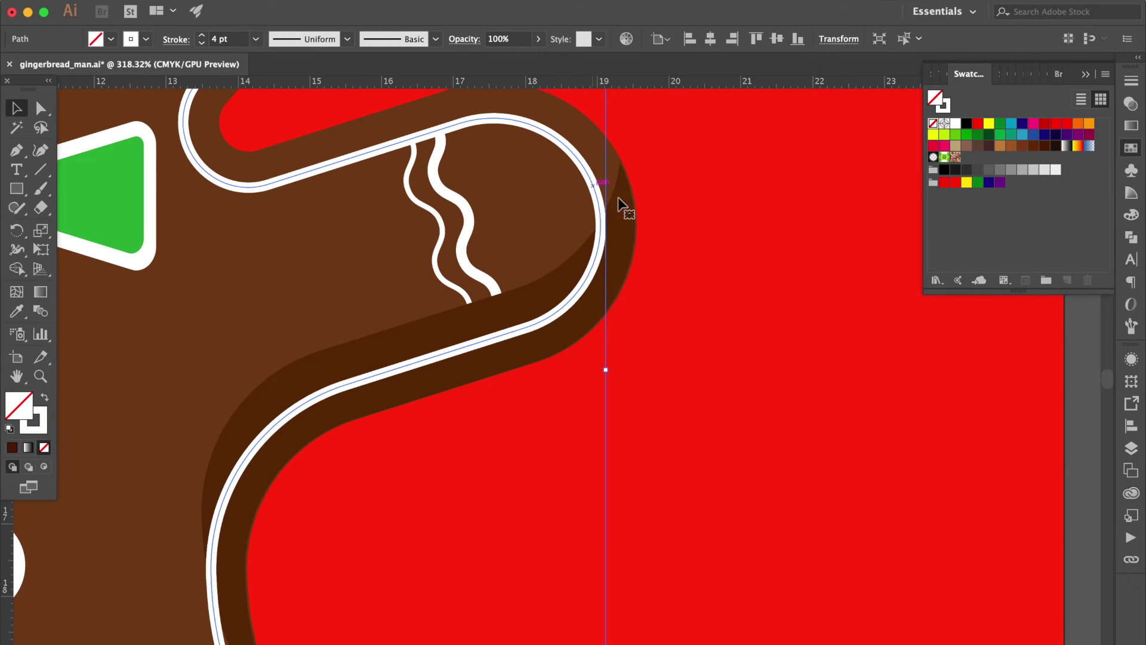
Nudge the dark arm shading slightly left and up, leaving a thin rim of lighter brown along the body's edge.
click(625, 217)
key(Left)
key(Left)
key(Left)
key(Left)
key(Left)
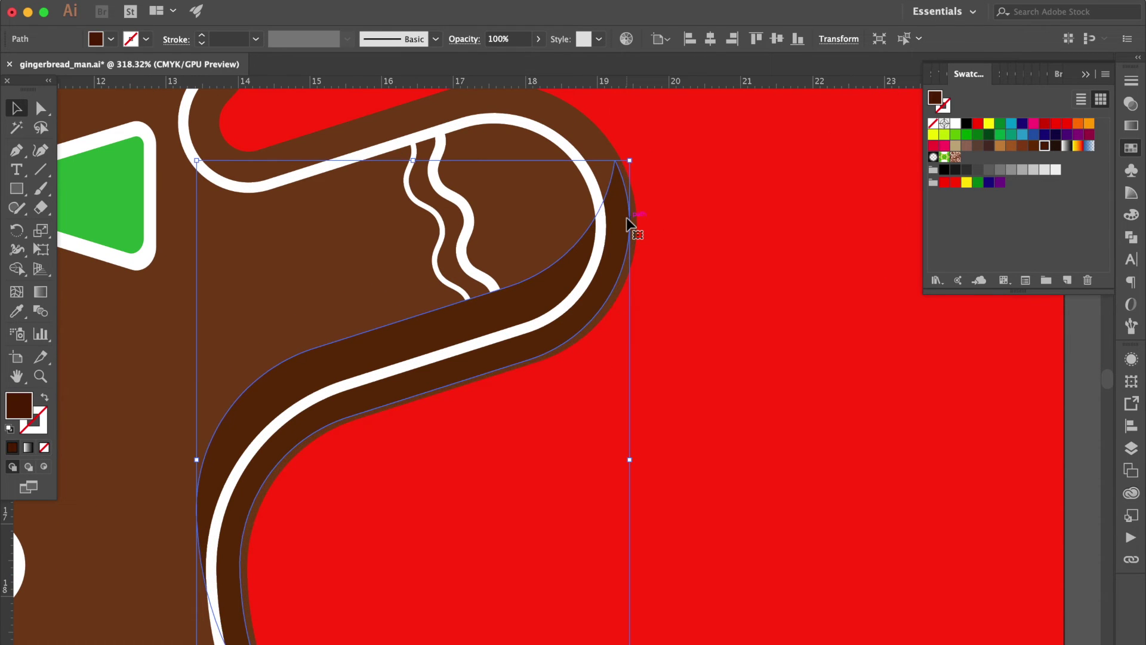
scroll(626, 218, down, 5)
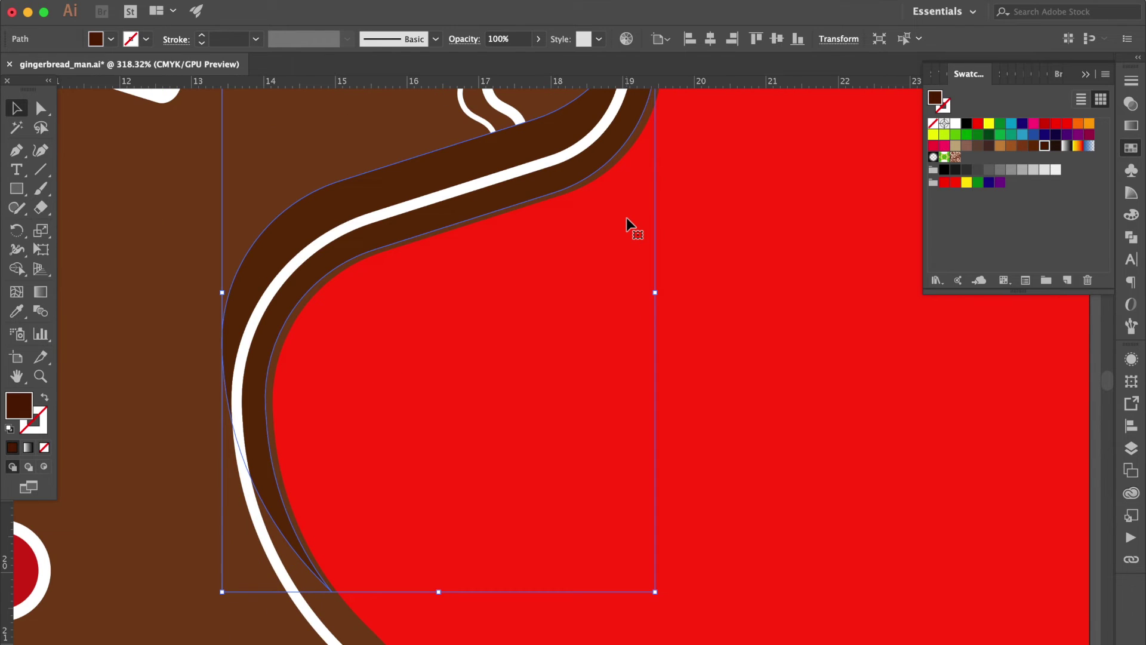
Delete the leftover cut body pieces beside the artboard.
key(ctrl+0)
click(816, 277)
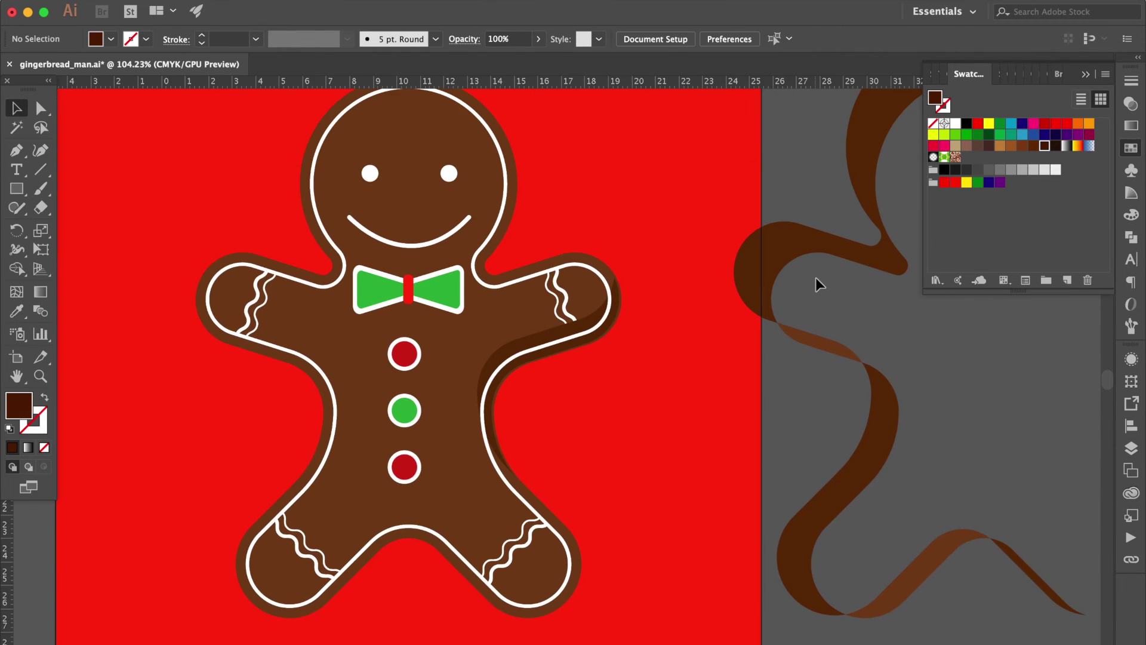
drag(706, 124, 921, 593)
key(Delete)
Place two 9.3051 cm copies of the white template circle on the head, one offset left, and swap their fill and stroke.
key(ctrl+0)
scroll(566, 435, left, 5)
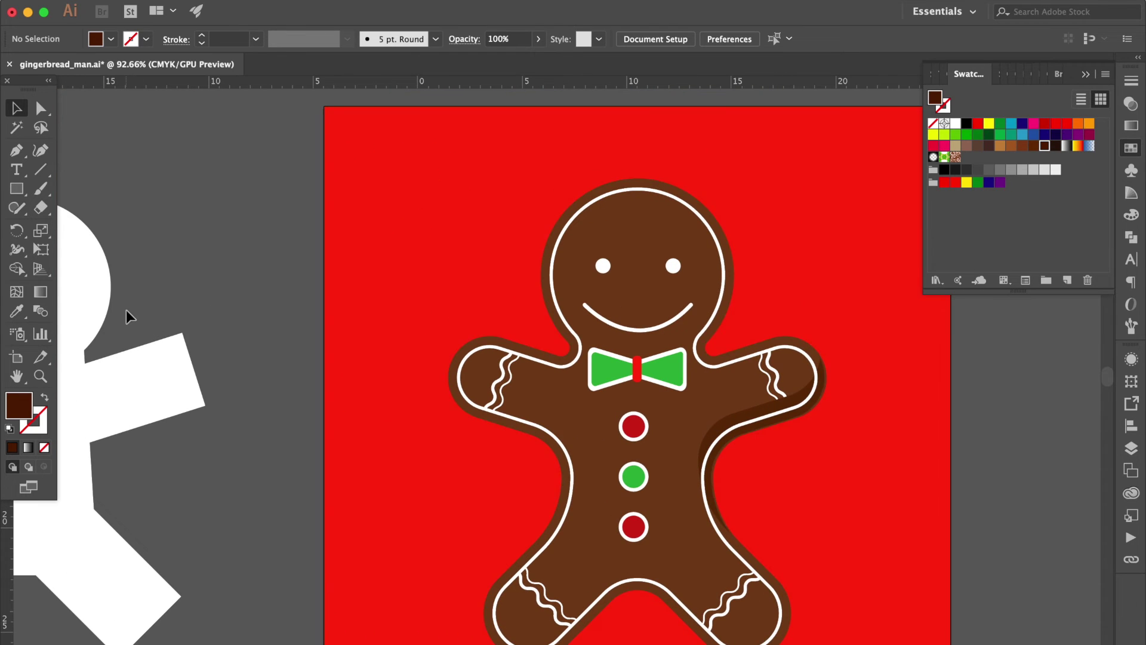
drag(90, 302, 695, 333)
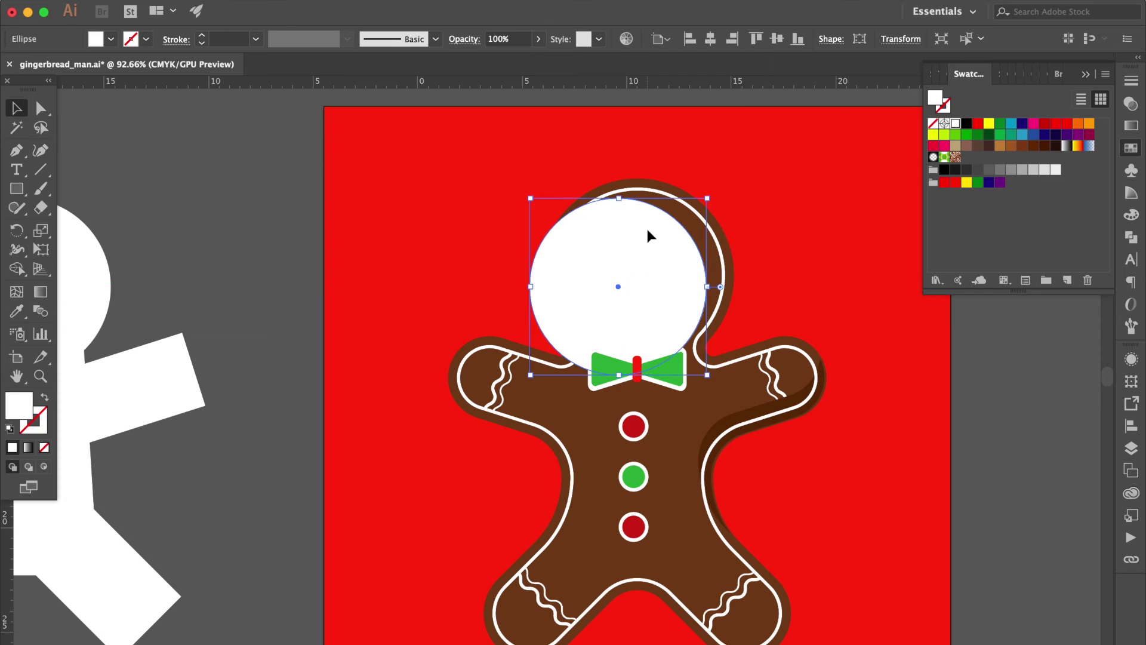
drag(647, 231, 652, 228)
drag(638, 356, 638, 373)
drag(650, 288, 676, 281)
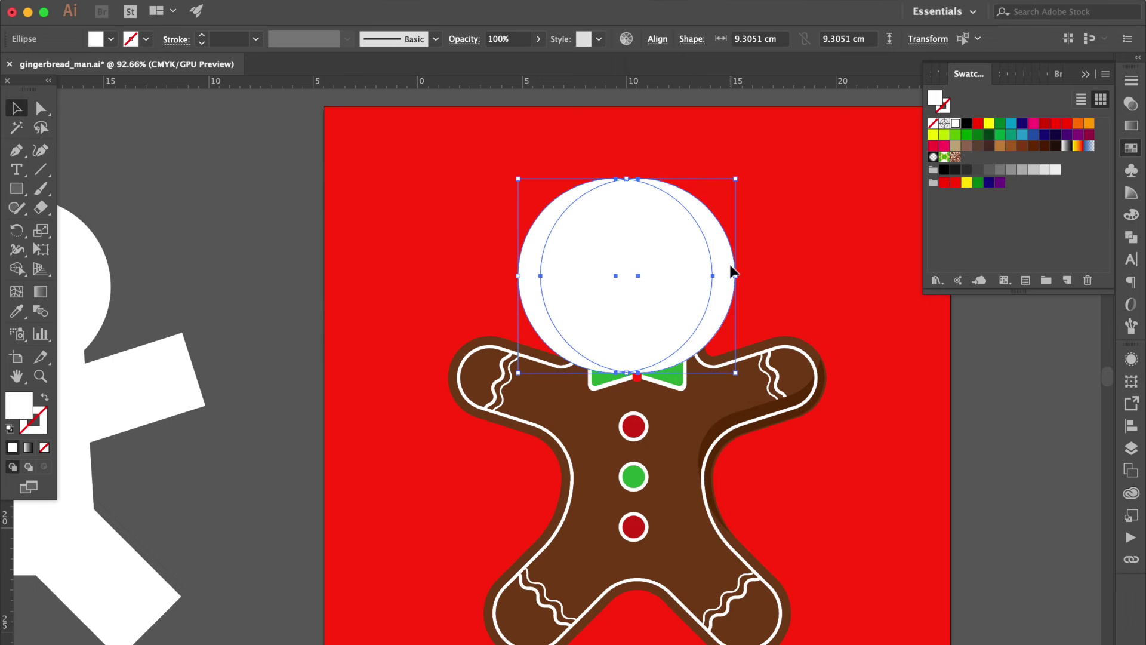
click(44, 399)
Enlarge the left circle and shift it slightly up and right, so a crescent of the head circle remains outside it.
scroll(778, 270, up, 2)
scroll(778, 270, up, 1)
click(686, 299)
click(478, 263)
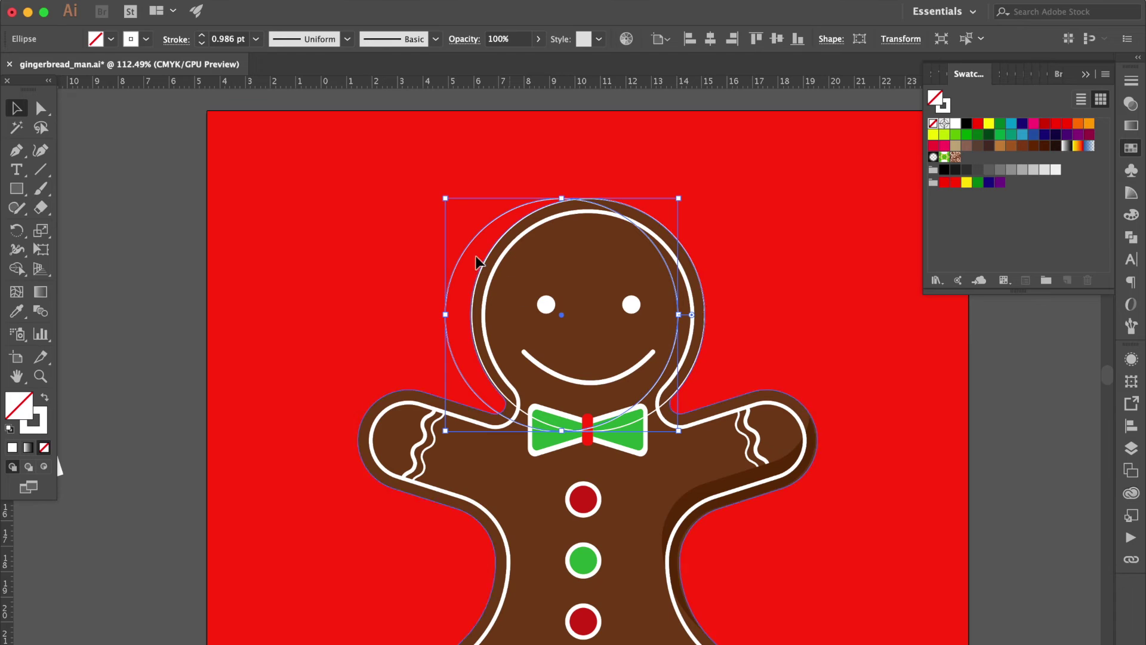
drag(445, 196, 420, 180)
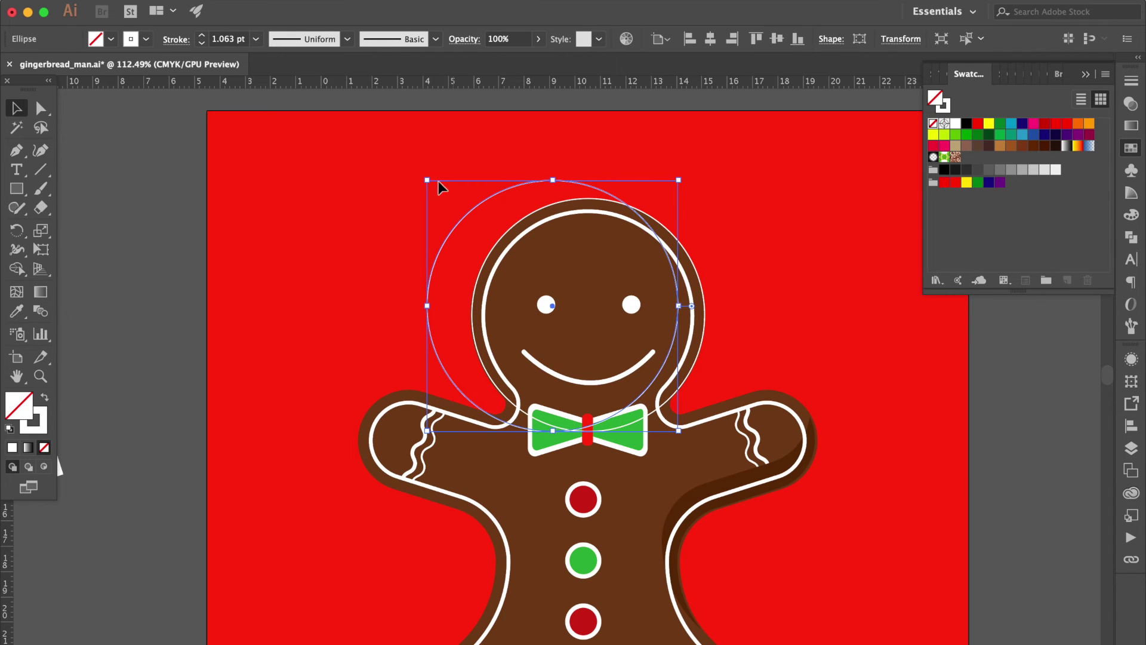
drag(675, 273, 680, 268)
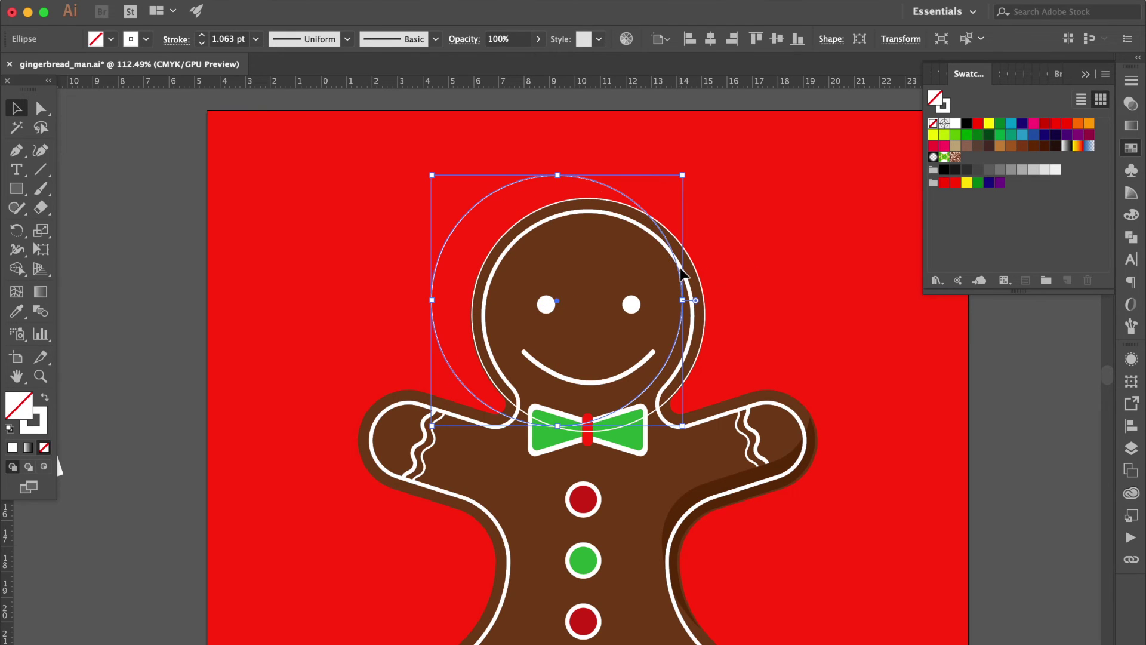
Remove the outer left area and the overlap of the two circles with Shape Builder, keeping only the crescent on the head's right side.
shift+click(702, 291)
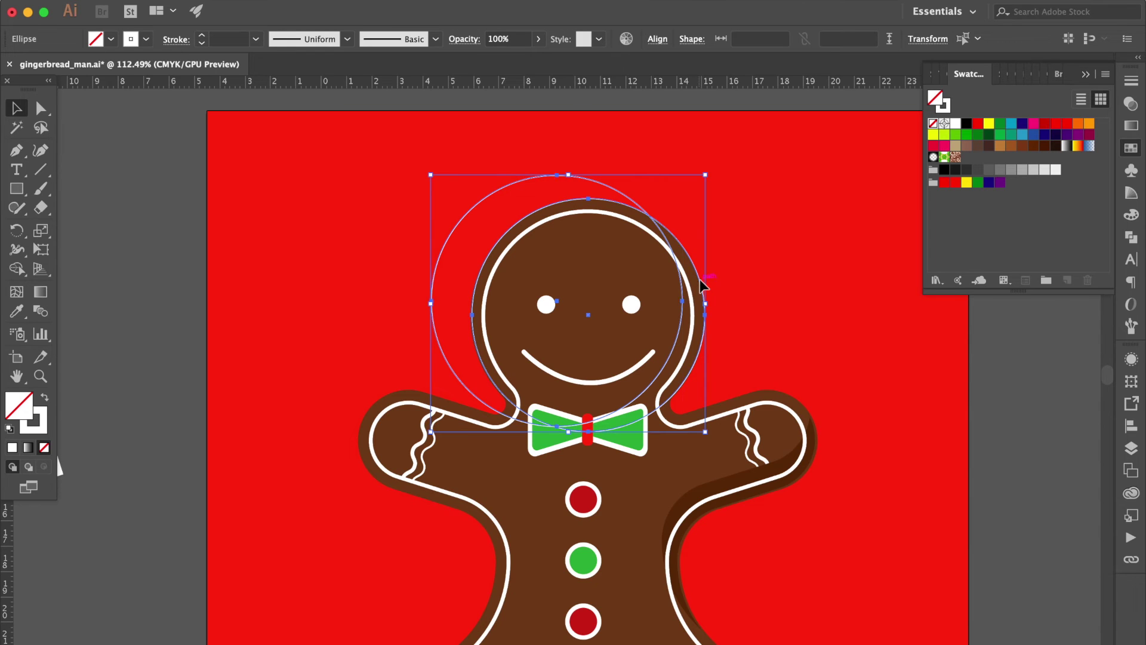
click(16, 311)
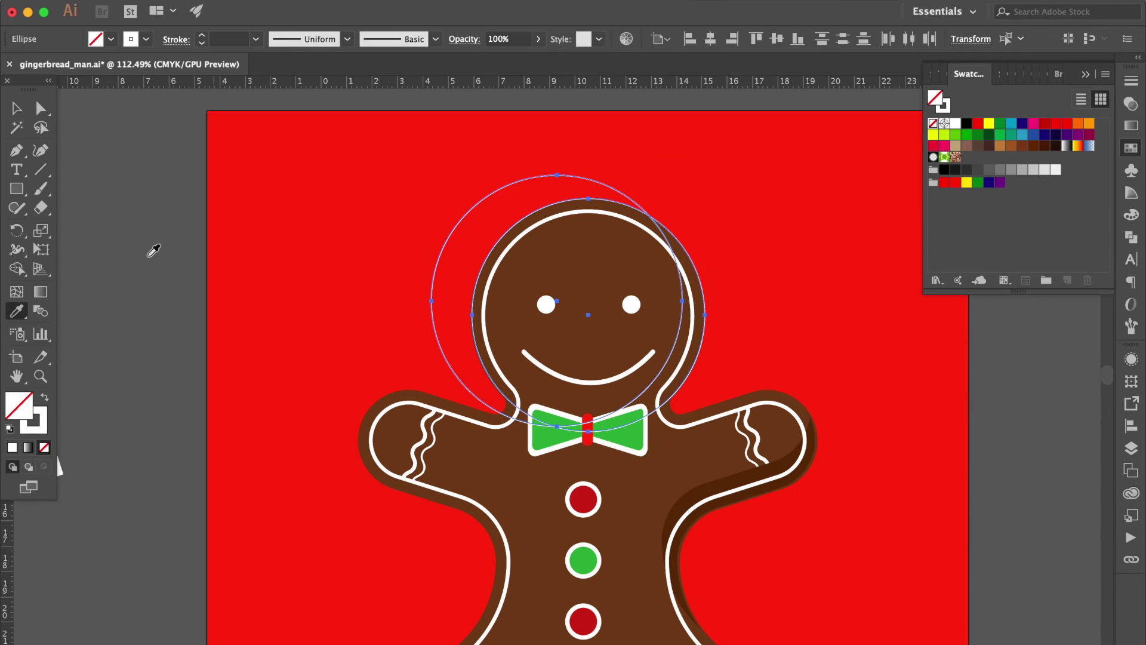
click(16, 269)
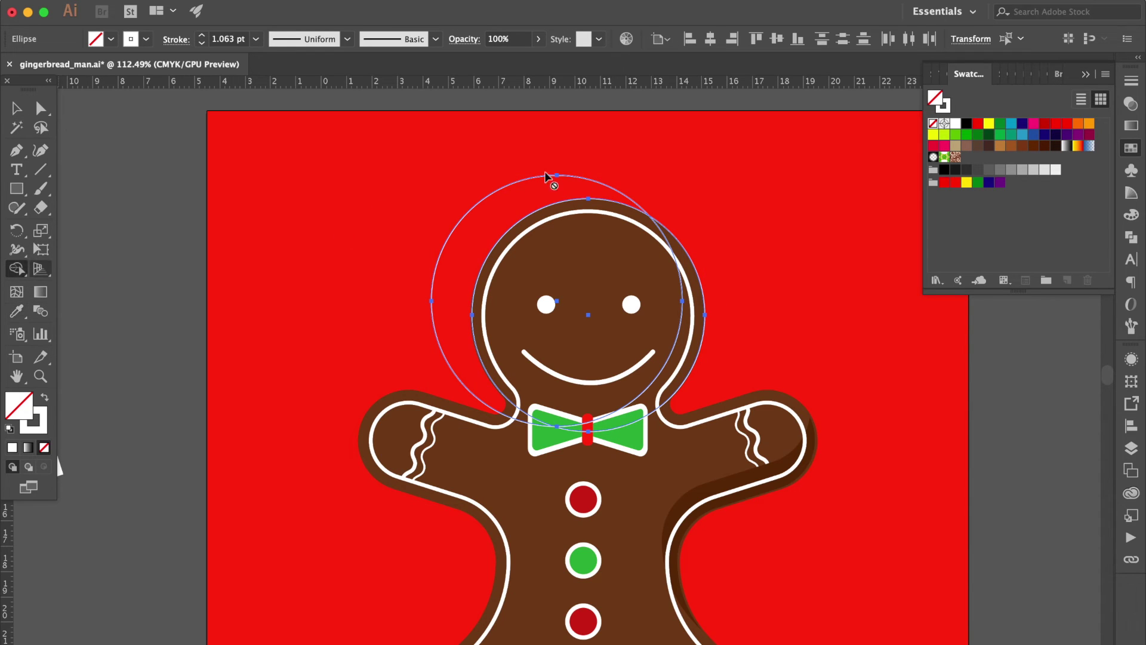
alt+click(518, 206)
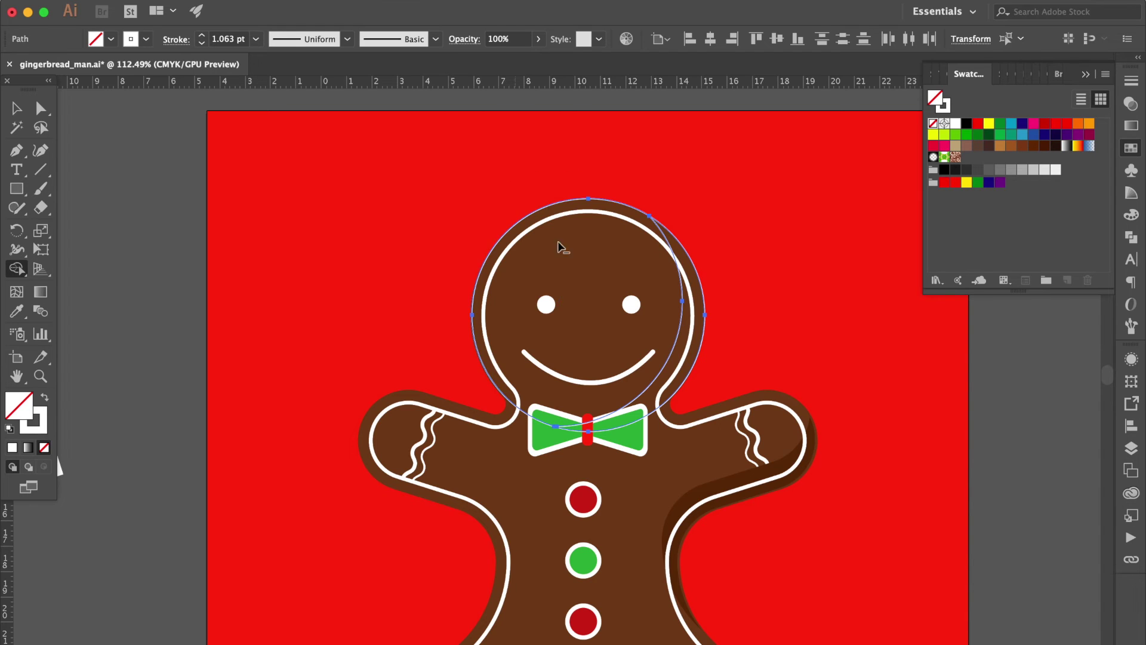
alt+click(584, 268)
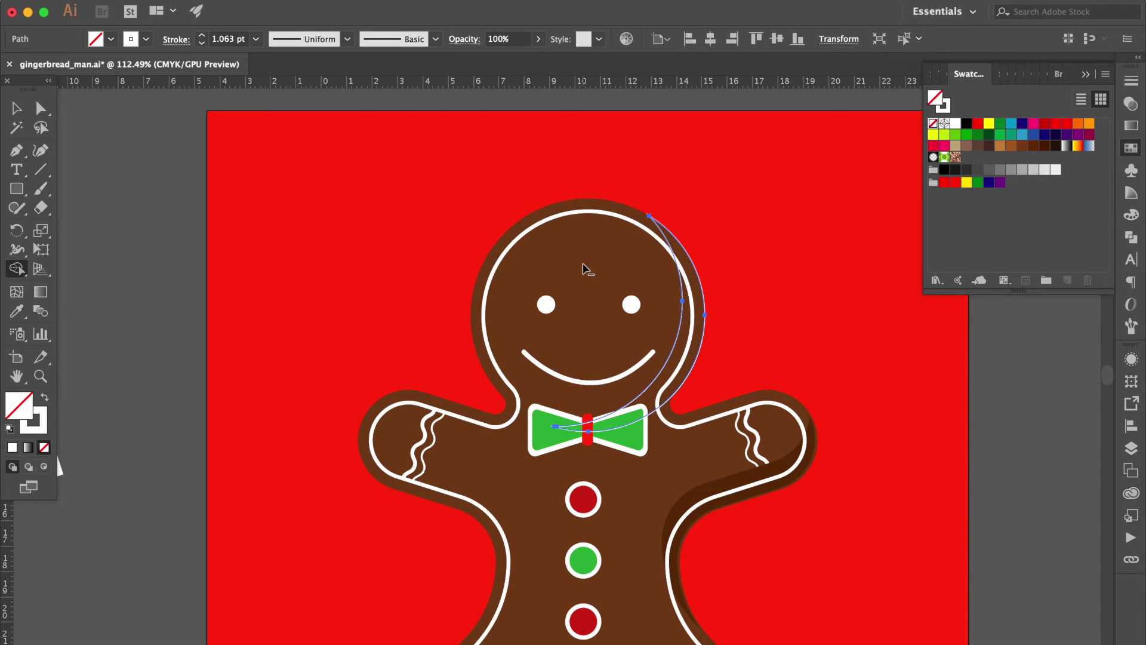
Apply the arm shading's dark brown fill to the head crescent with the Eyedropper.
click(17, 311)
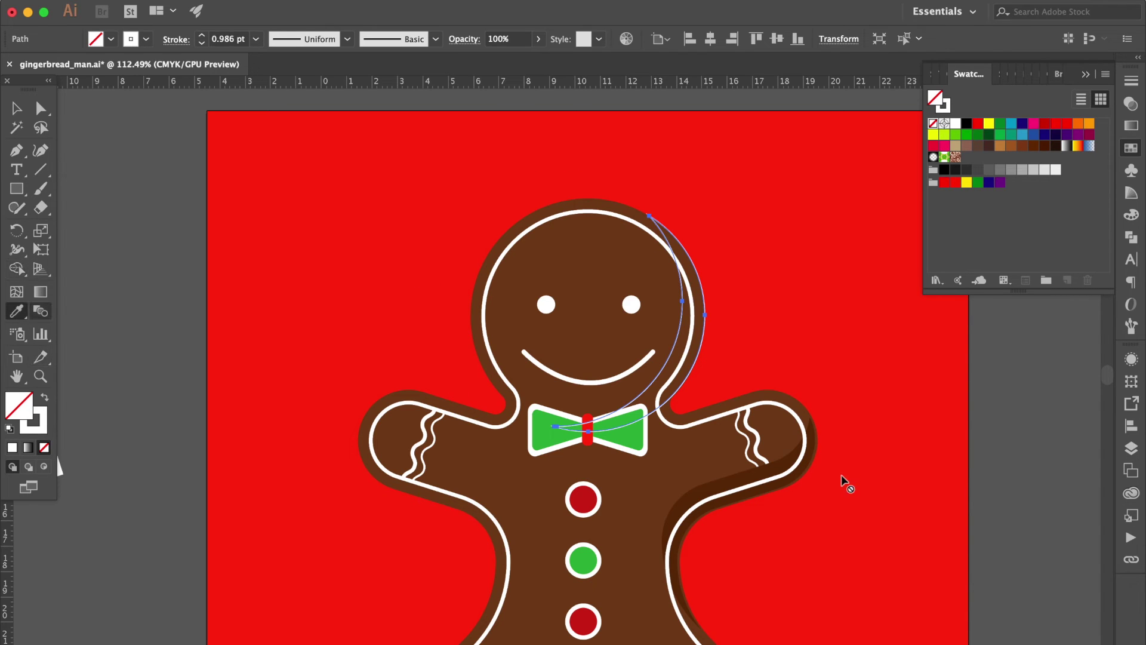
click(728, 488)
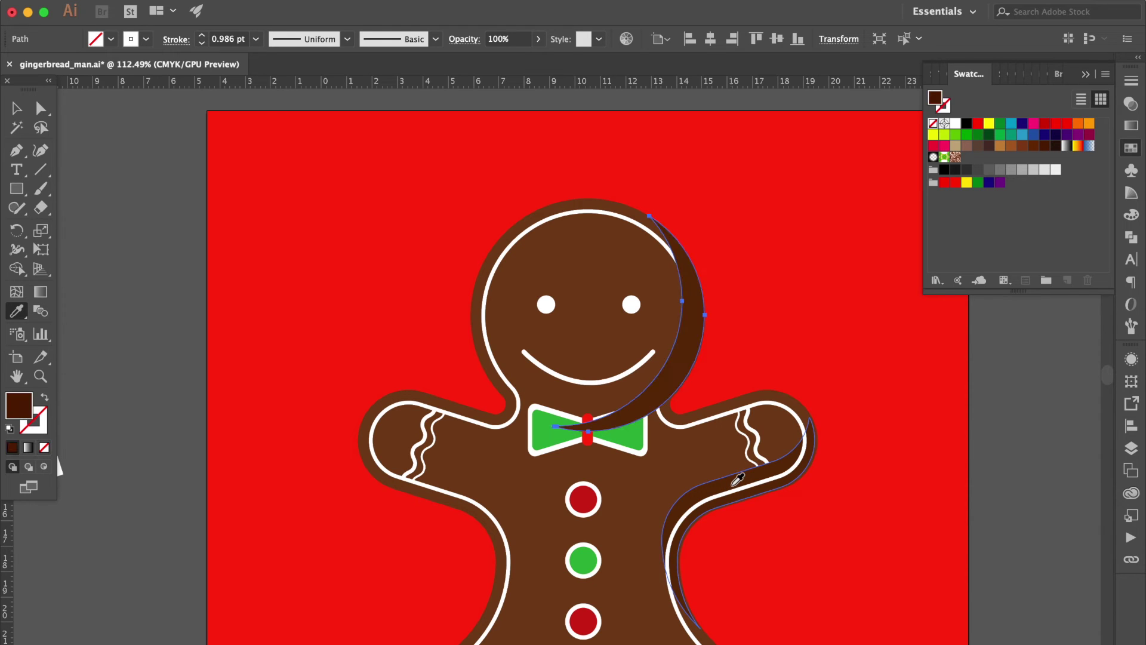
Bring the white icing outline and the bow tie to the front, above the head shading.
click(18, 109)
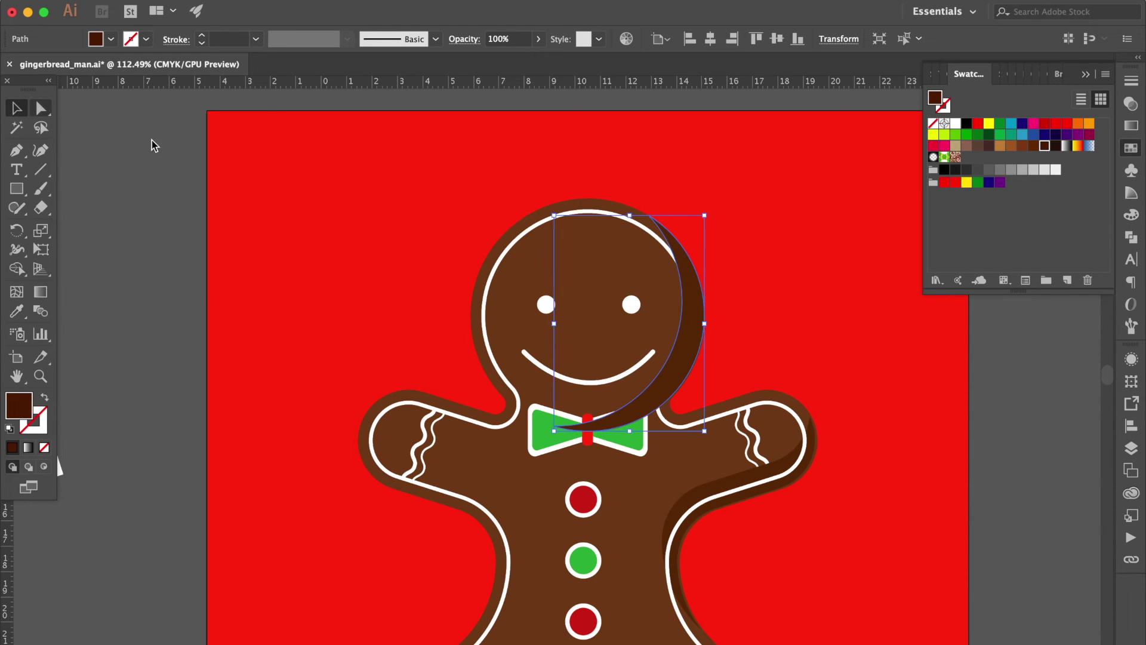
click(657, 238)
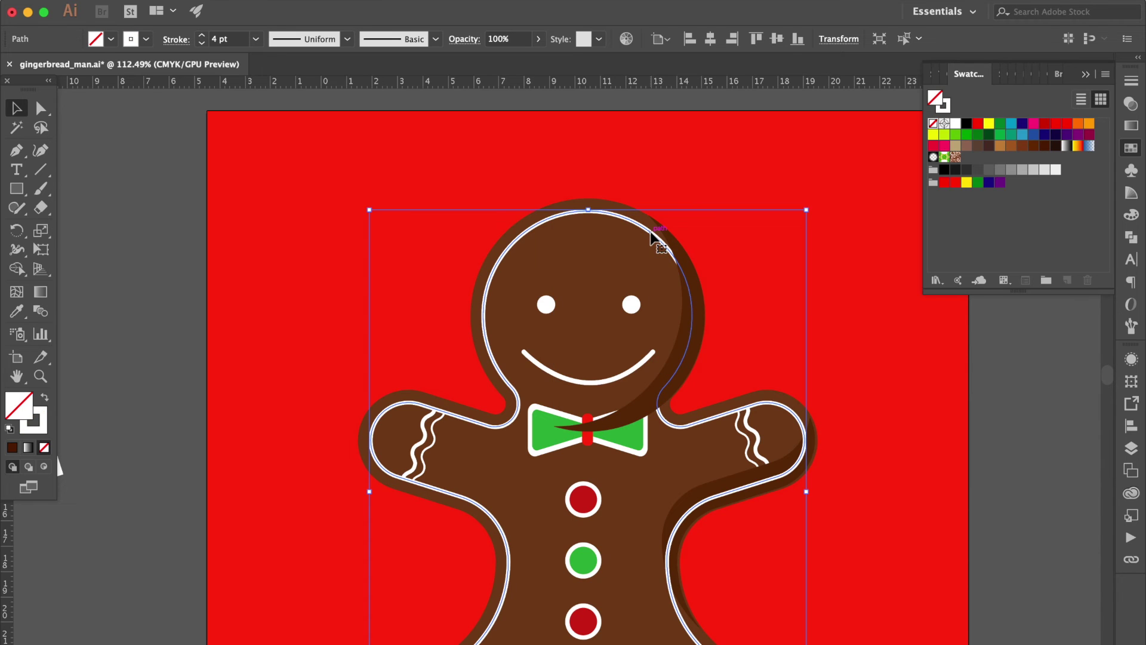
click(628, 461)
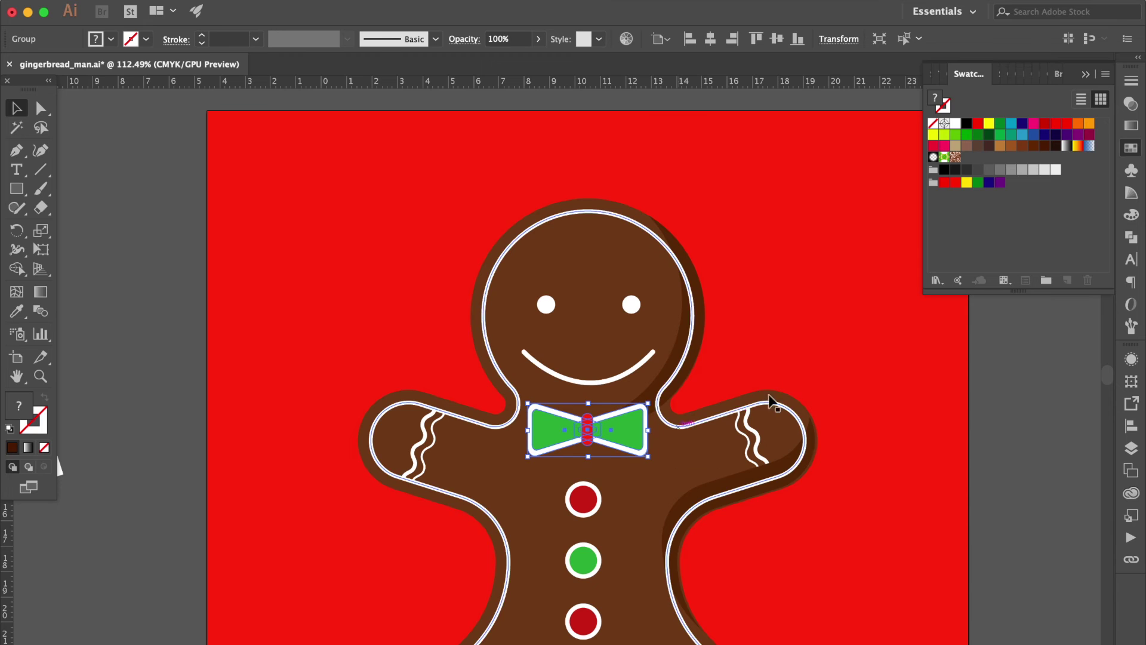
Draw a closed Pen shape around the left foot, cut straight along the wavy icing, and swap its white stroke to a fill.
click(790, 376)
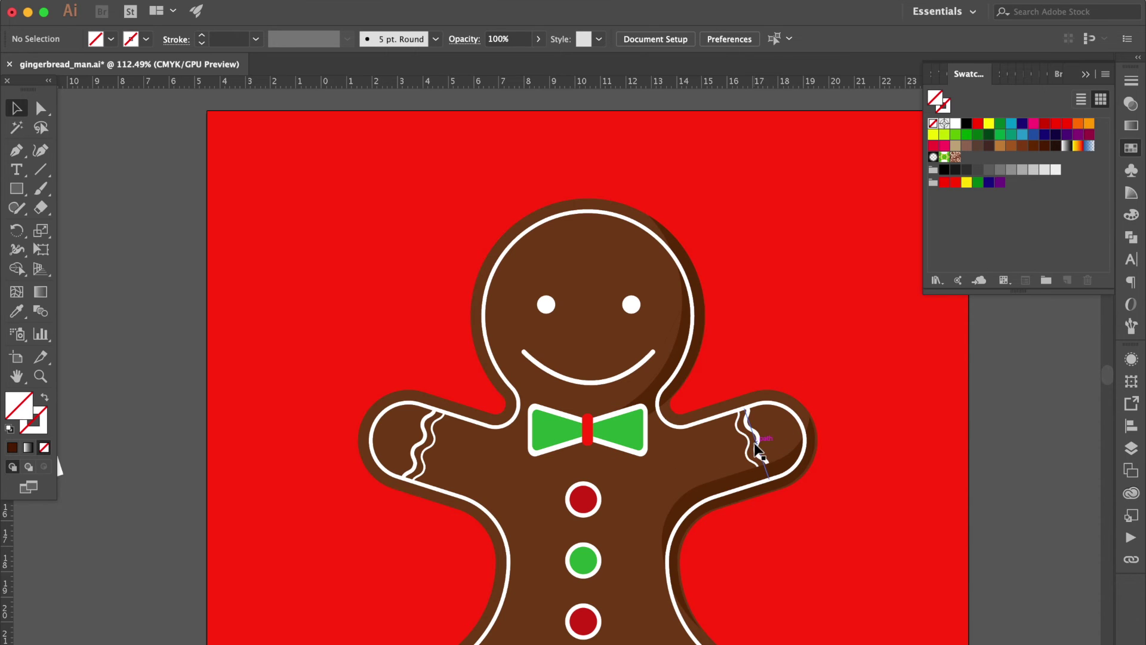
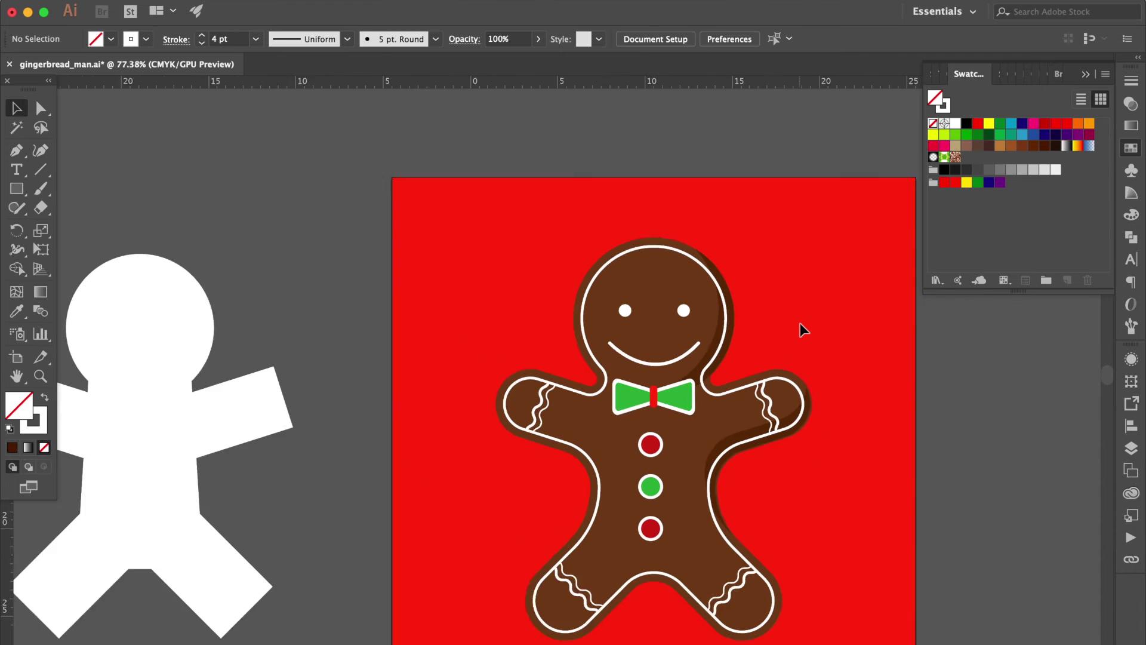
key(p)
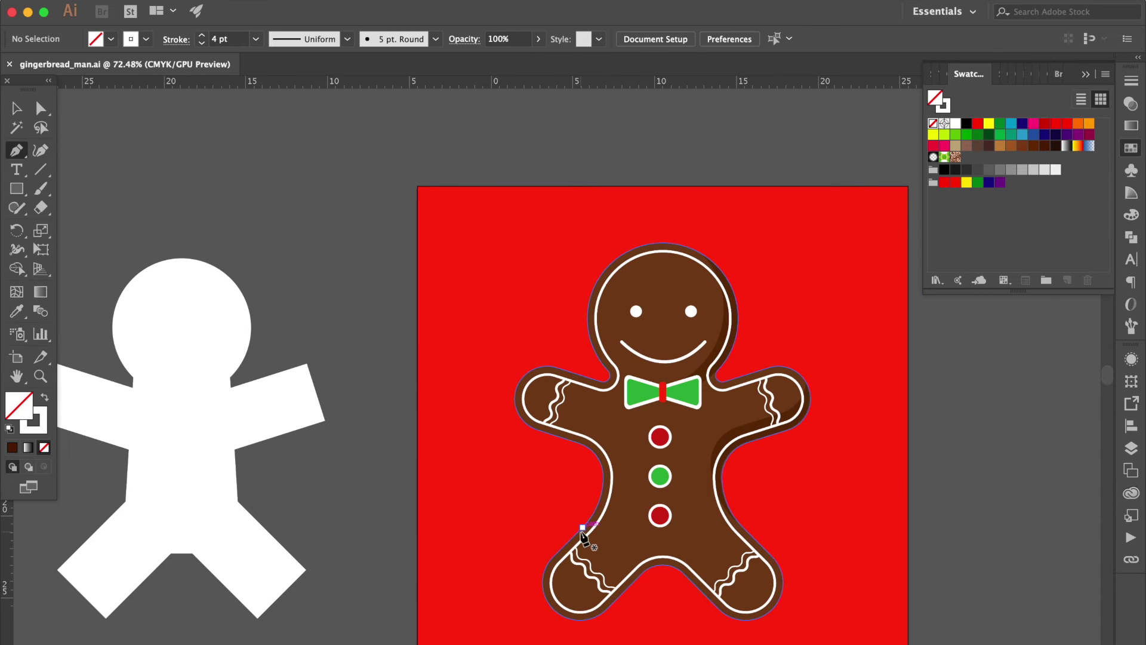
scroll(581, 541, up, 5)
click(491, 351)
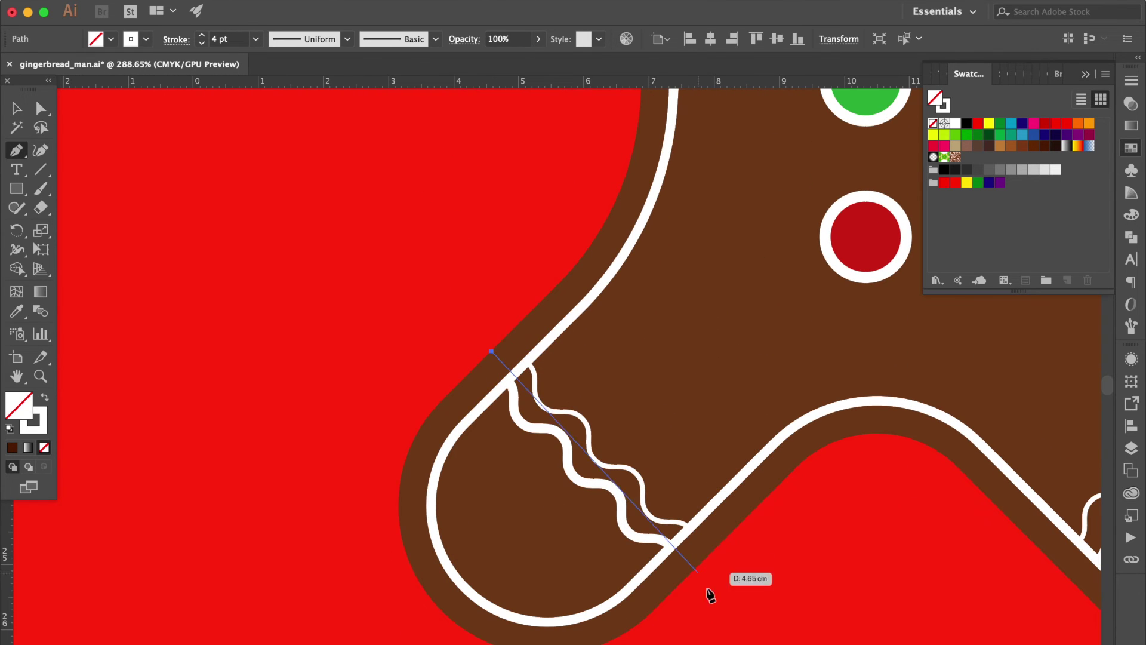
click(700, 562)
click(720, 622)
click(602, 644)
click(398, 639)
click(368, 480)
click(393, 407)
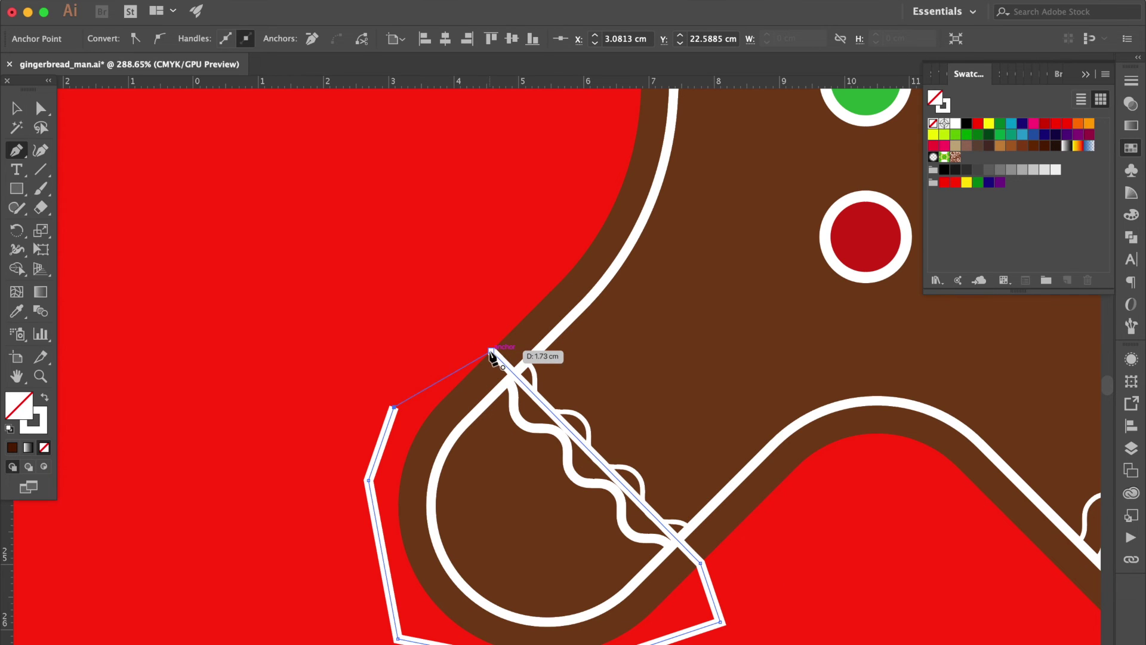
click(492, 350)
click(17, 110)
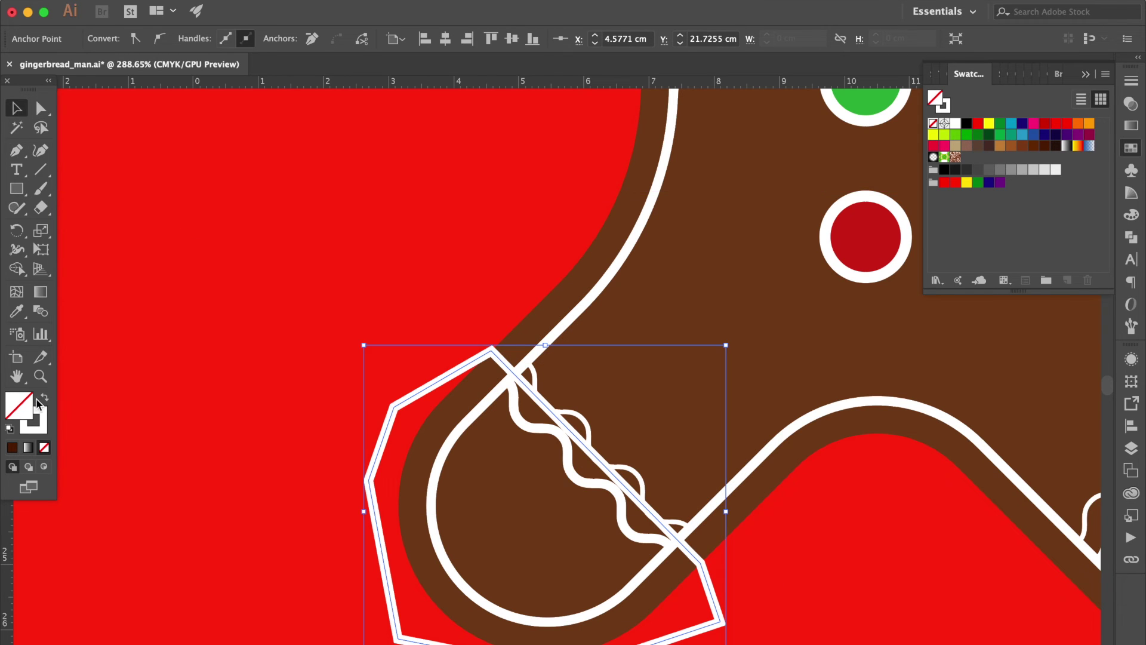
click(44, 397)
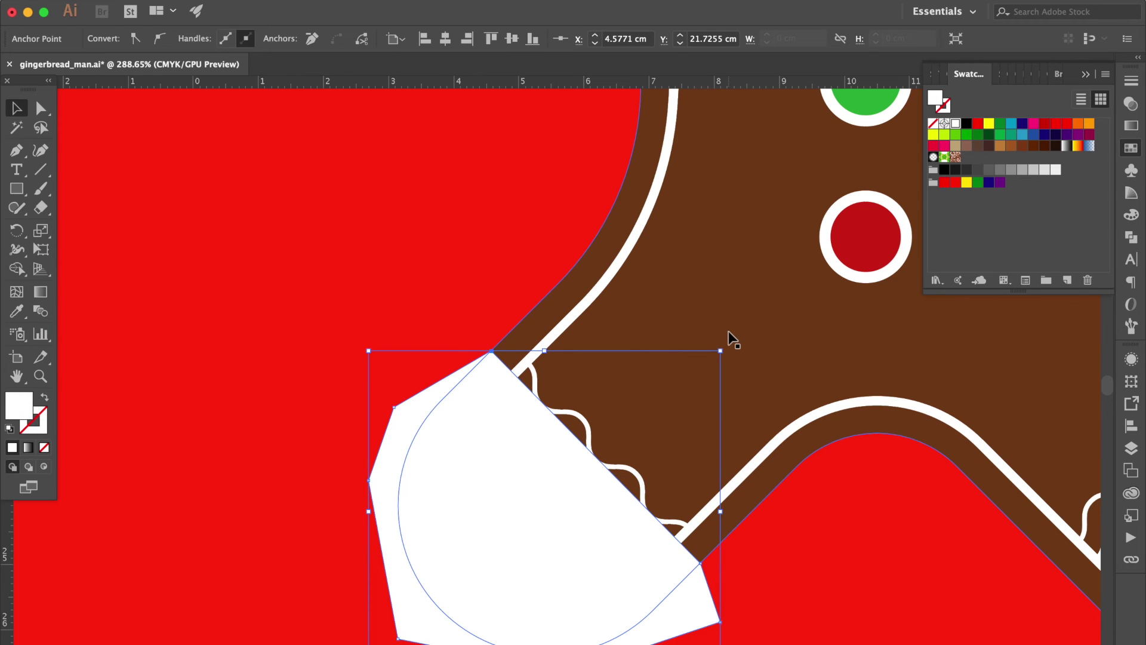
Remove the part of the white foot shape outside the gingerbread body with Shape Builder.
key(super+a)
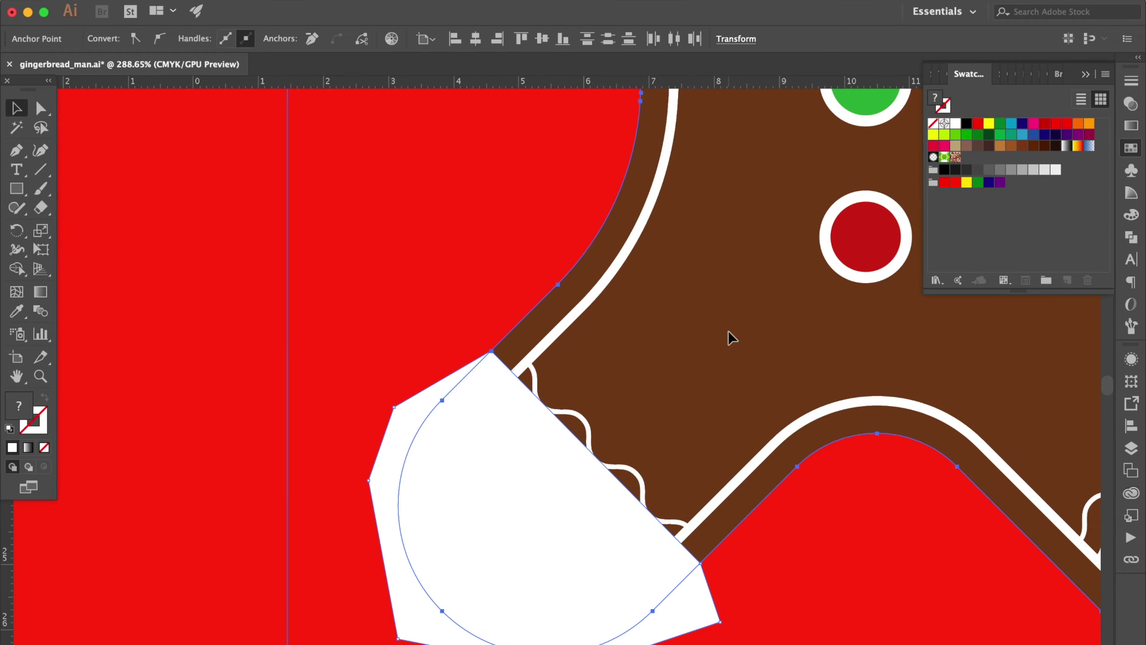
click(16, 267)
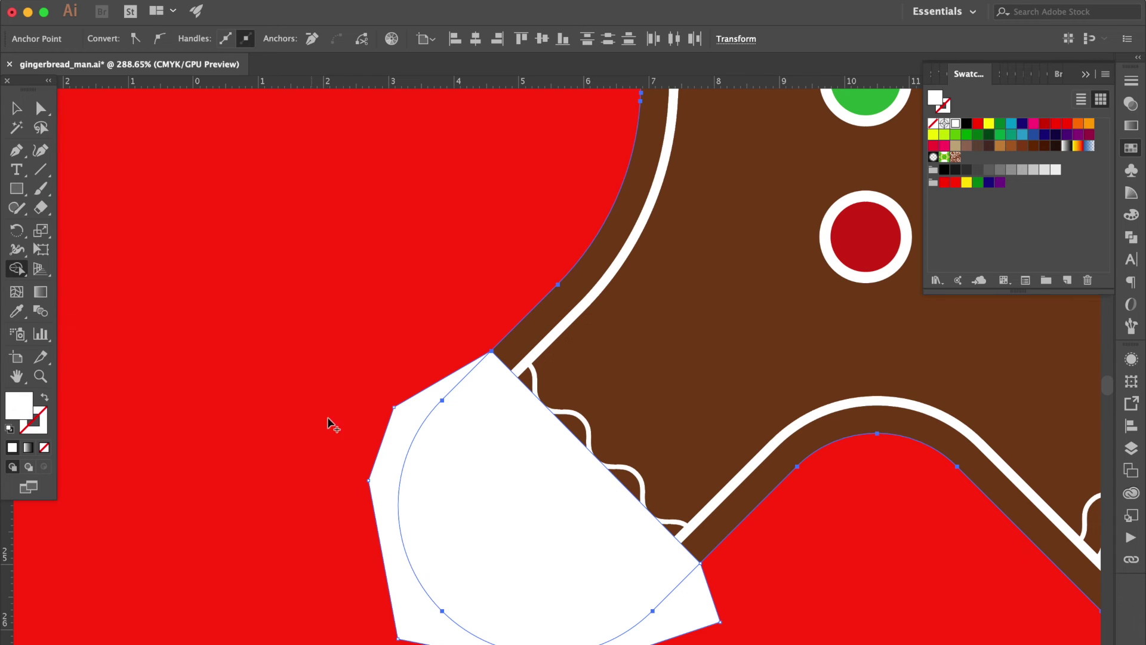
alt+click(396, 430)
click(16, 108)
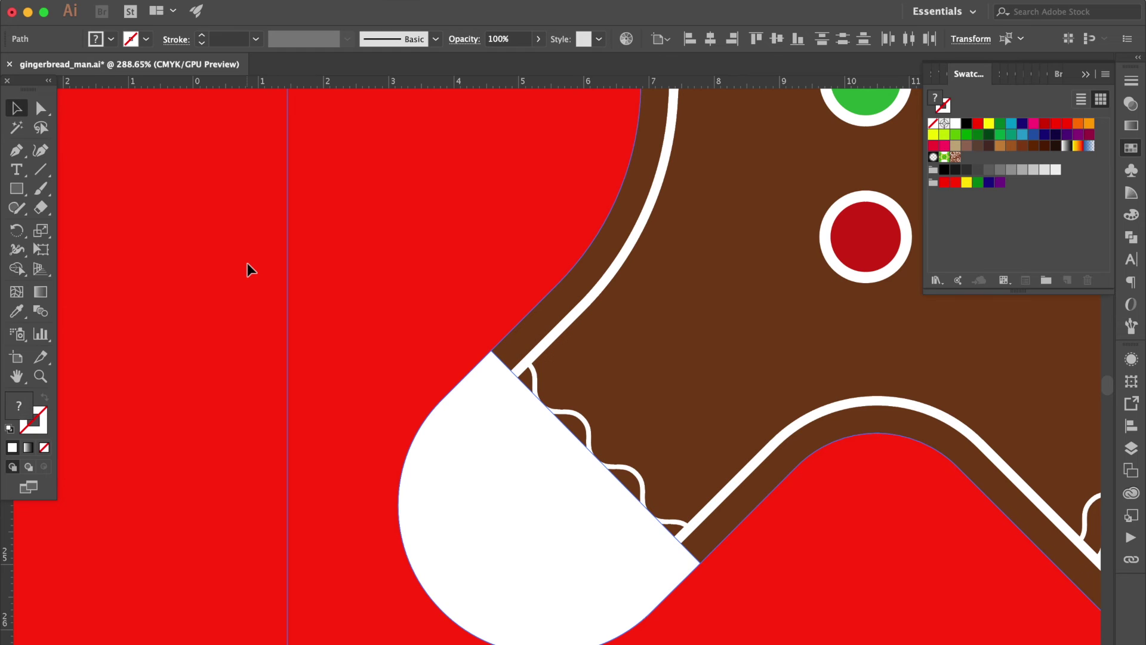
click(248, 263)
Apply the arm shading's dark brown fill to the left foot shape with the Eyedropper.
scroll(247, 263, down, 5)
scroll(247, 263, down, 2)
click(333, 347)
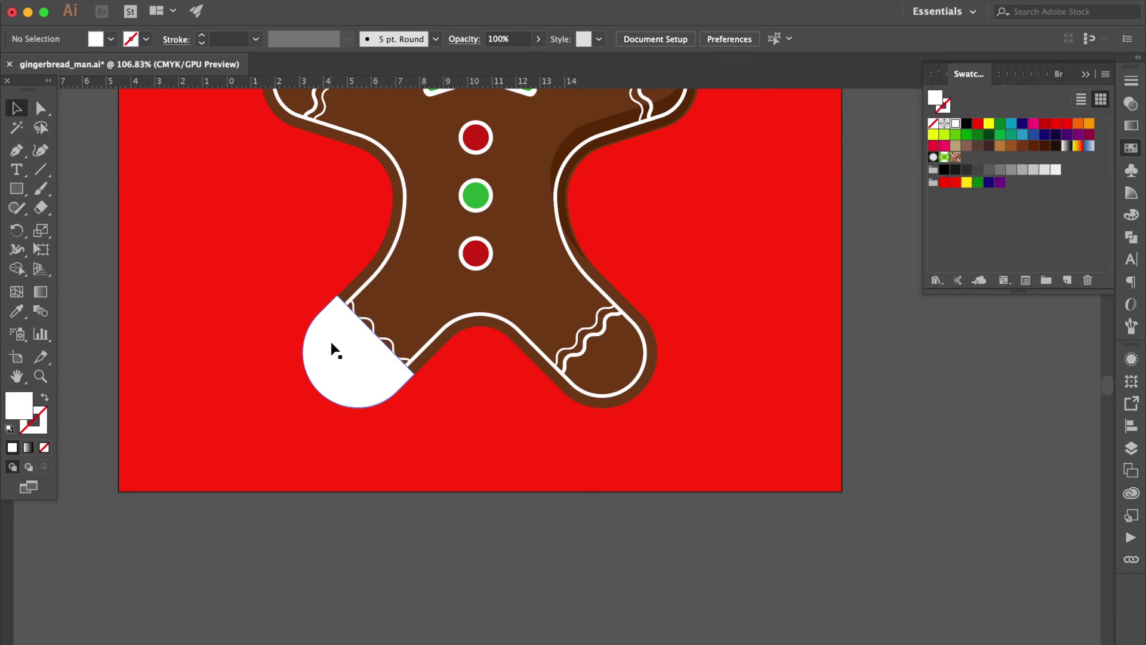
click(16, 315)
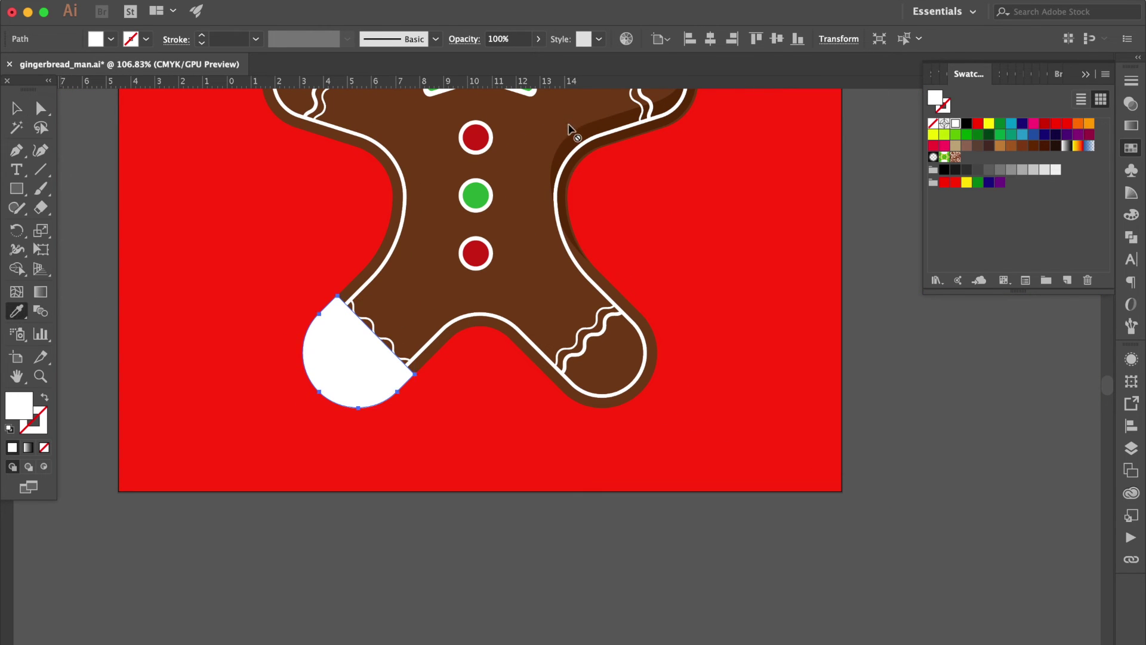
click(586, 128)
click(16, 108)
Arrange the left foot's dark shading above the body, with its wavy icing and the white icing outline in front.
scroll(260, 299, down, 2)
scroll(460, 377, up, 3)
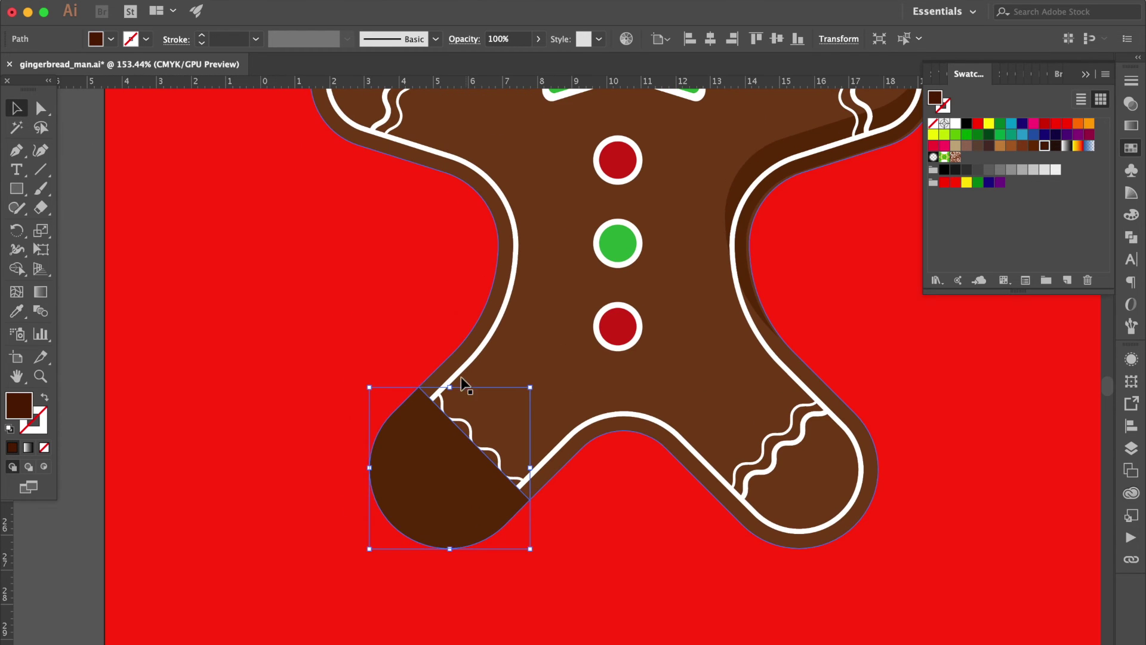
key(super+bracketleft)
shift+click(469, 426)
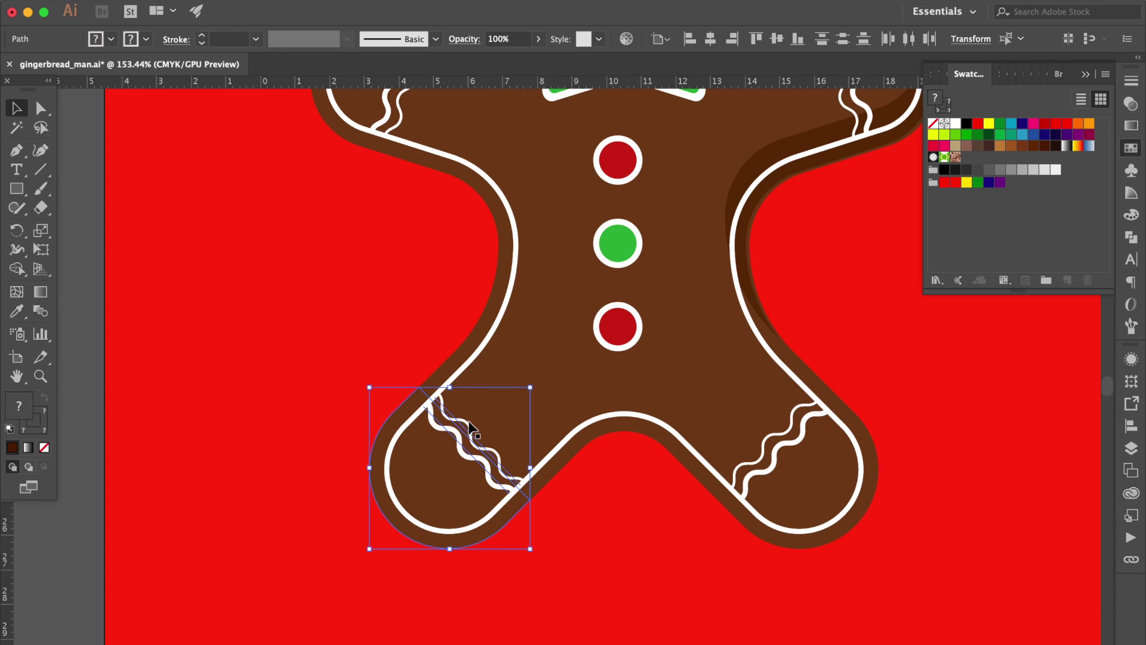
key(super+g)
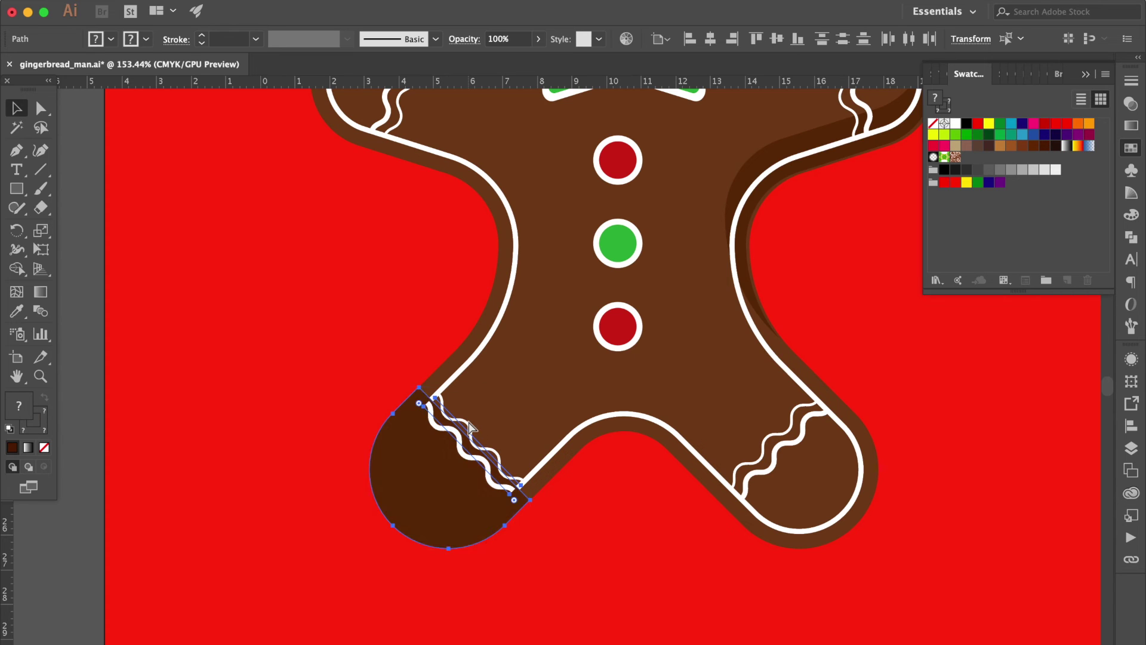
click(481, 357)
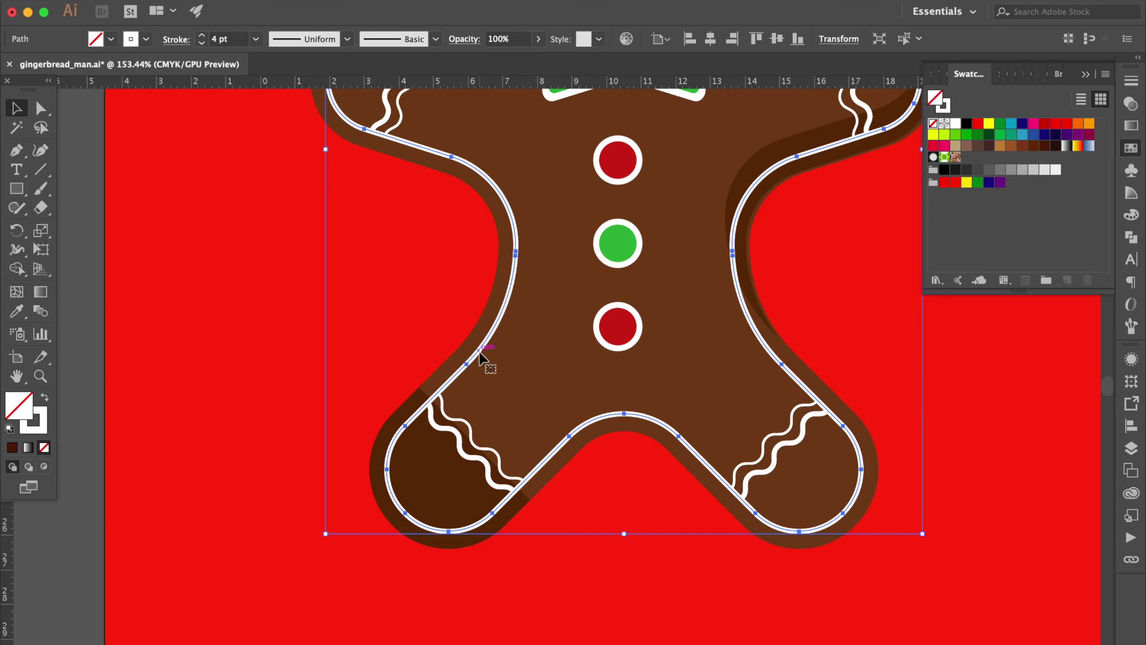
click(303, 378)
Shrink the left foot shading slightly and nudge it up and right, inside the edge of the body.
alt+scroll(303, 378, down, 3)
alt+scroll(406, 464, up, 3)
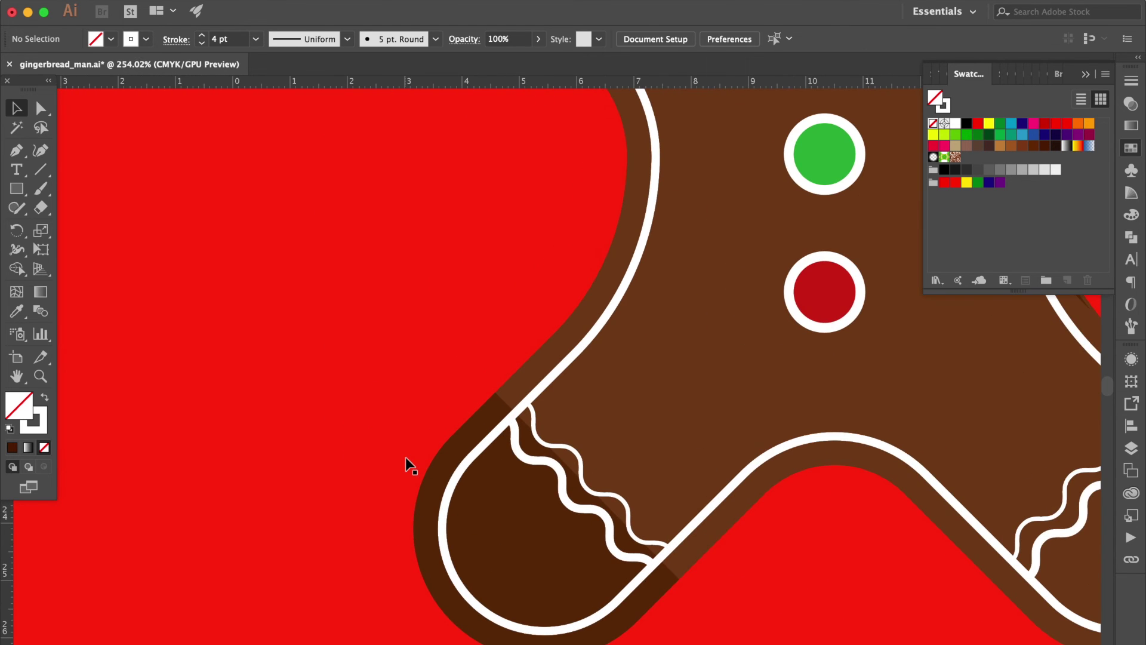
click(517, 545)
alt+scroll(517, 545, up, 2)
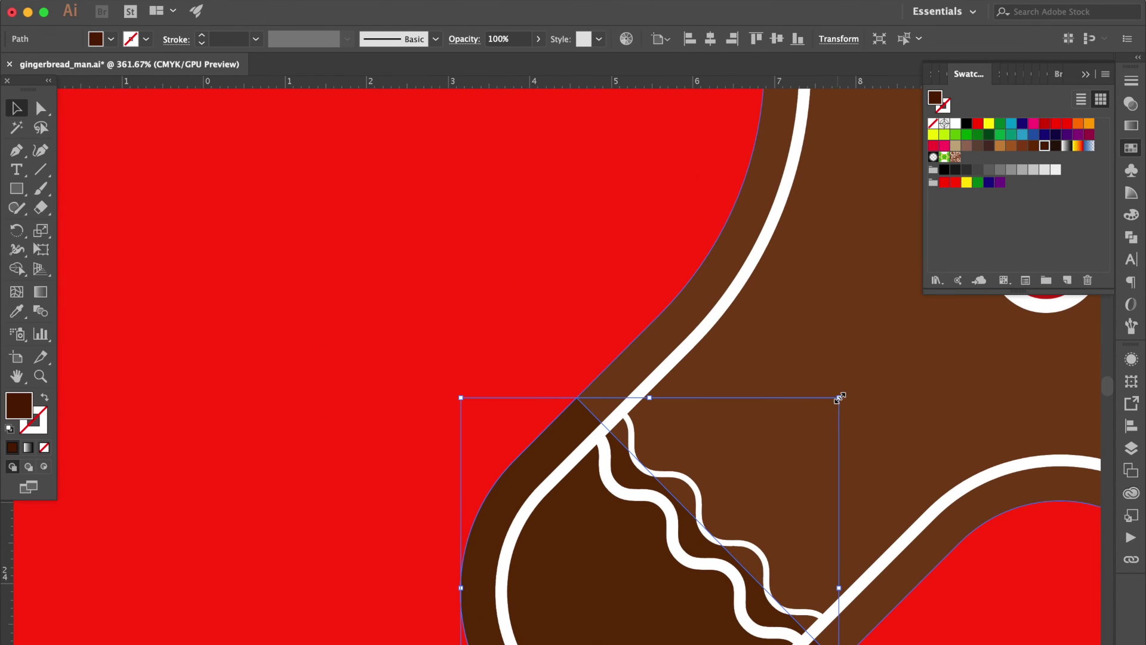
drag(839, 398, 827, 409)
scroll(827, 409, down, 3)
key(Up)
key(Up)
key(Up)
key(Right)
key(Right)
key(Right)
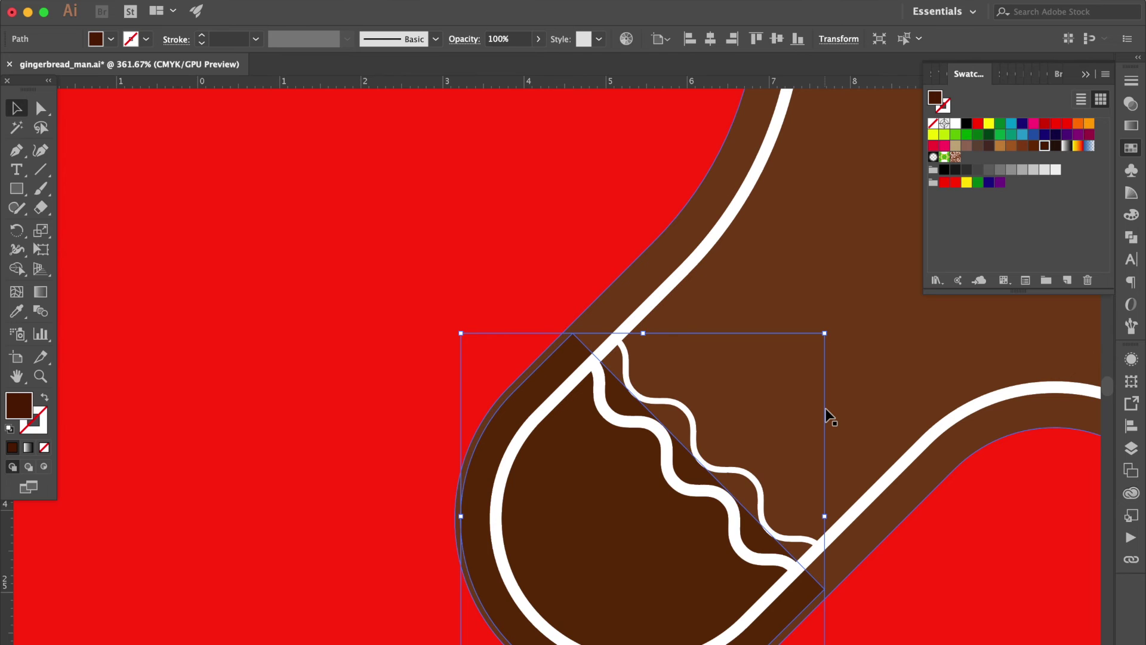
Nudge the left foot shading further right and shrink it slightly more, leaving an even lighter brown margin around the foot.
scroll(826, 410, down, 4)
key(Right)
key(Right)
key(Right)
key(Right)
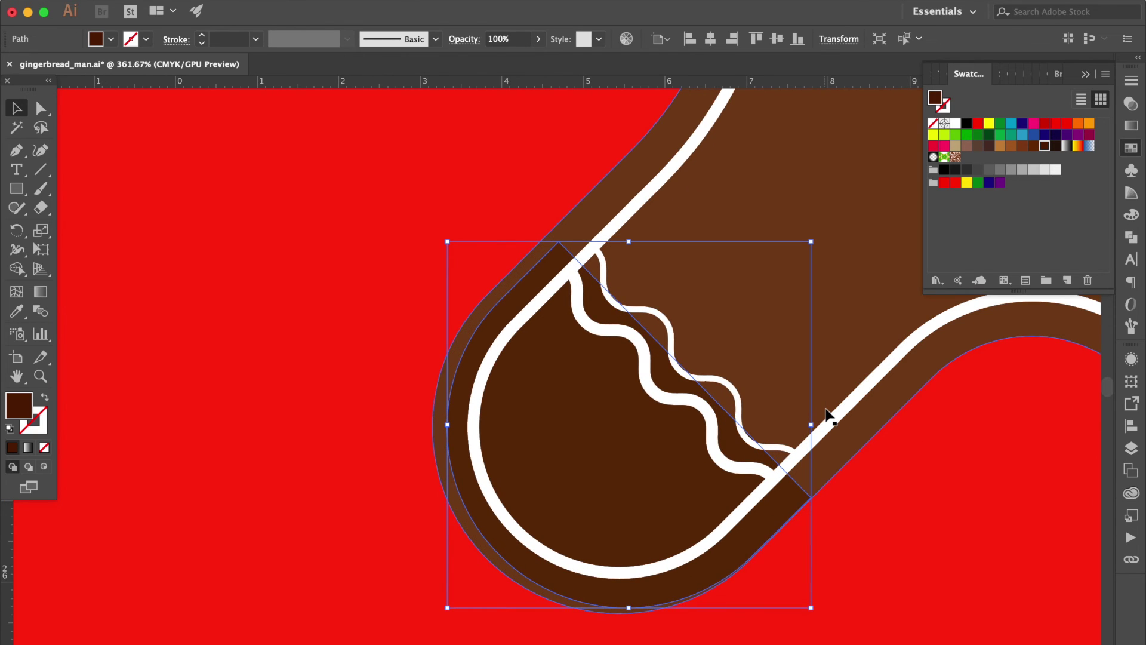
drag(812, 608, 802, 599)
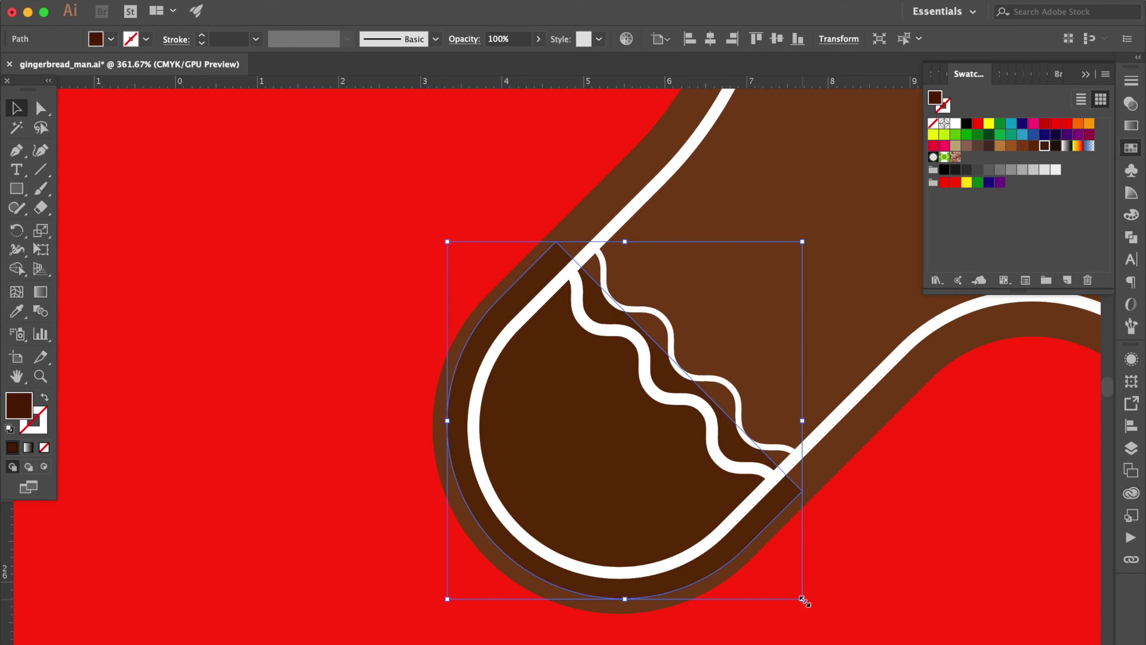
click(877, 541)
Duplicate the left foot shading in front, reflect the copy horizontally and move it over to the right foot.
scroll(877, 542, down, 5)
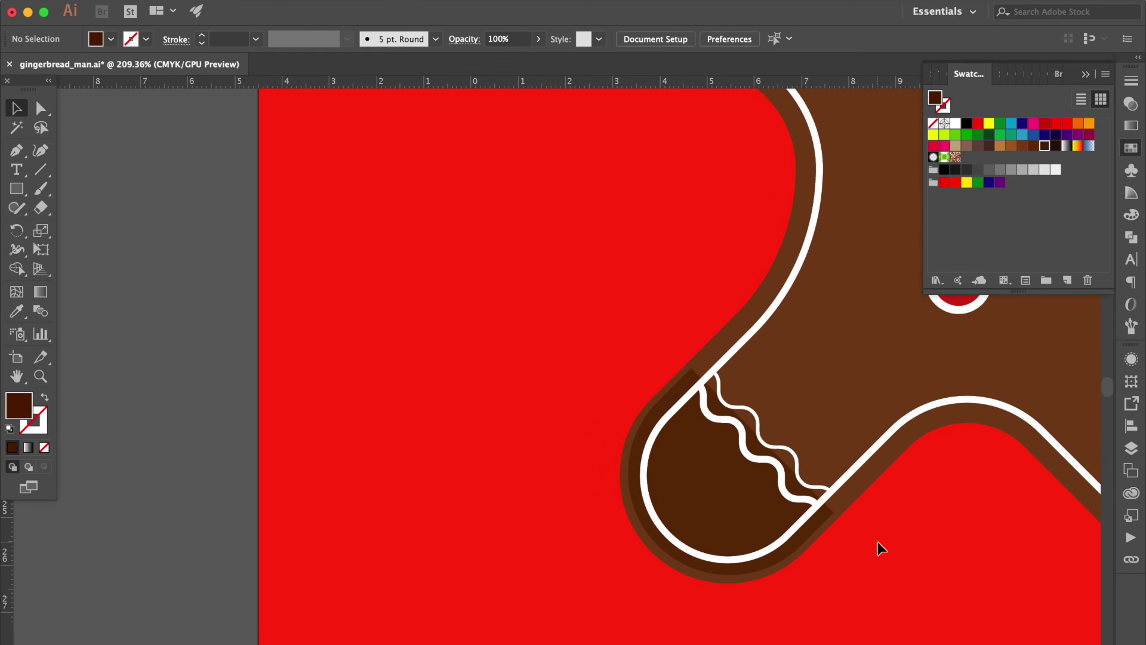
click(727, 509)
scroll(722, 508, right, 2)
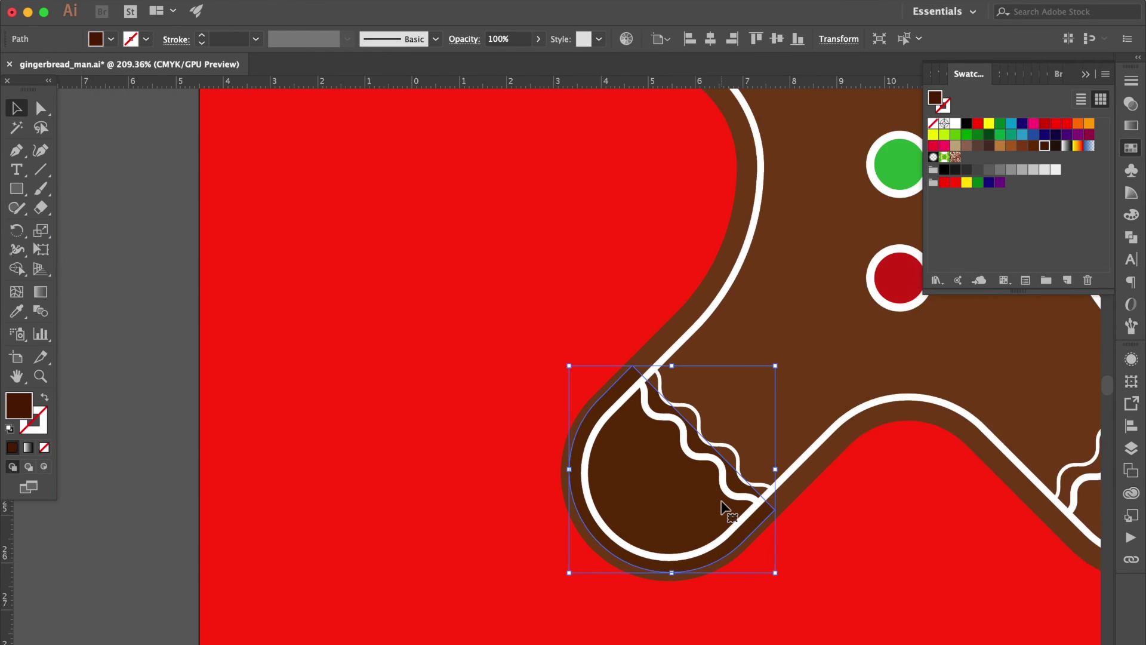
scroll(721, 501, right, 10)
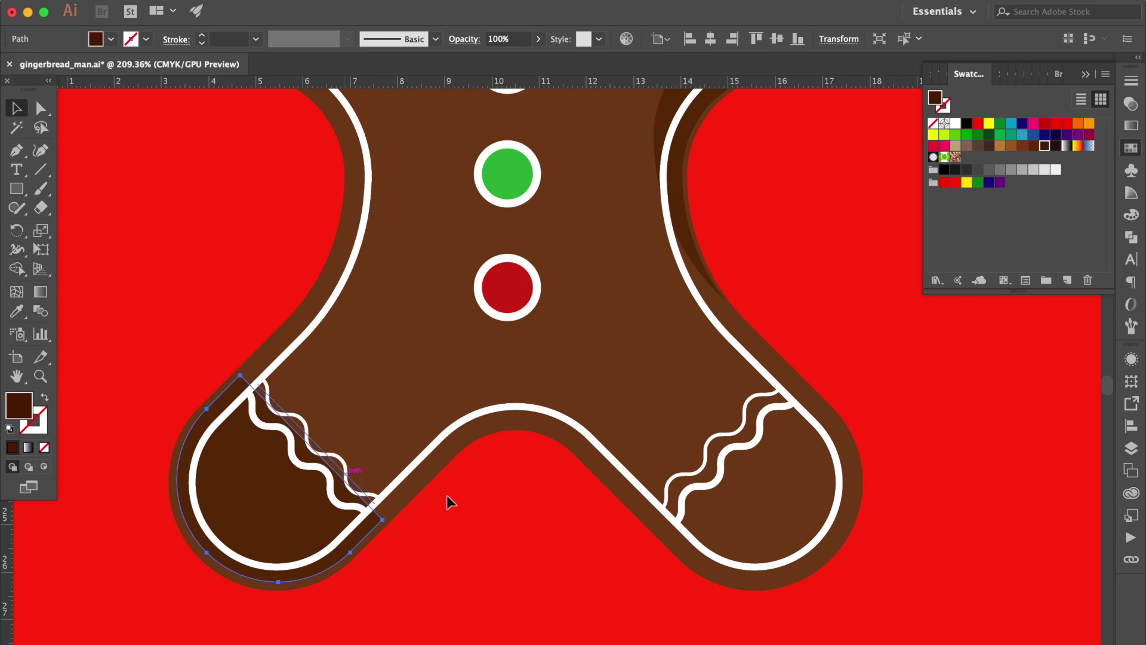
scroll(202, 571, down, 3)
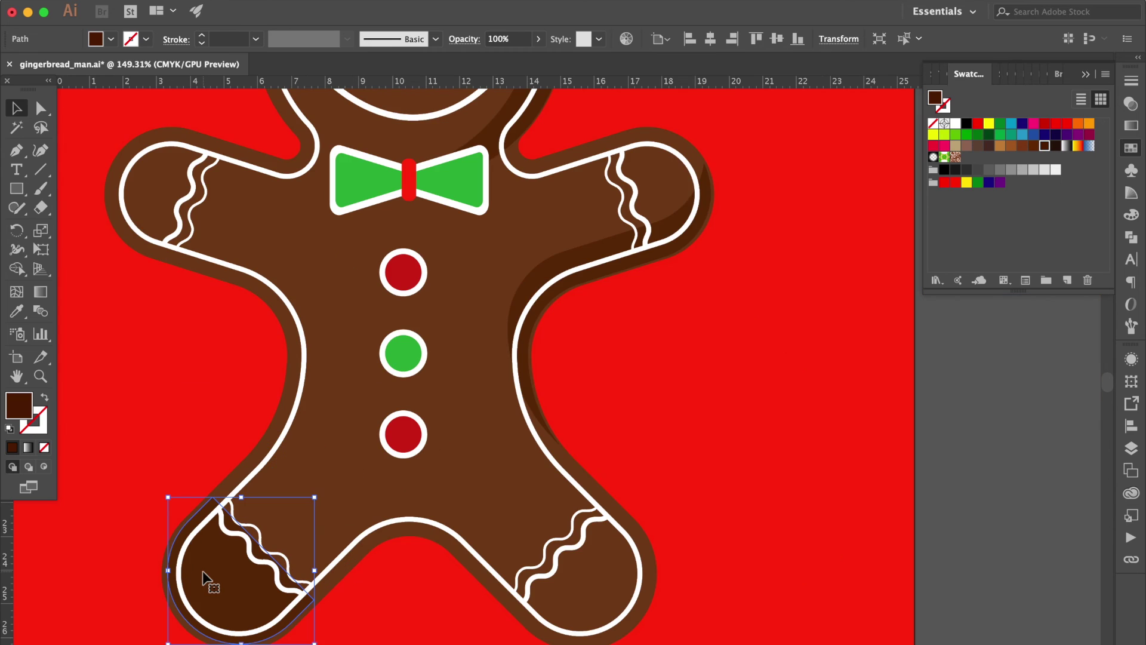
right_click(254, 585)
mouse_move(327, 588)
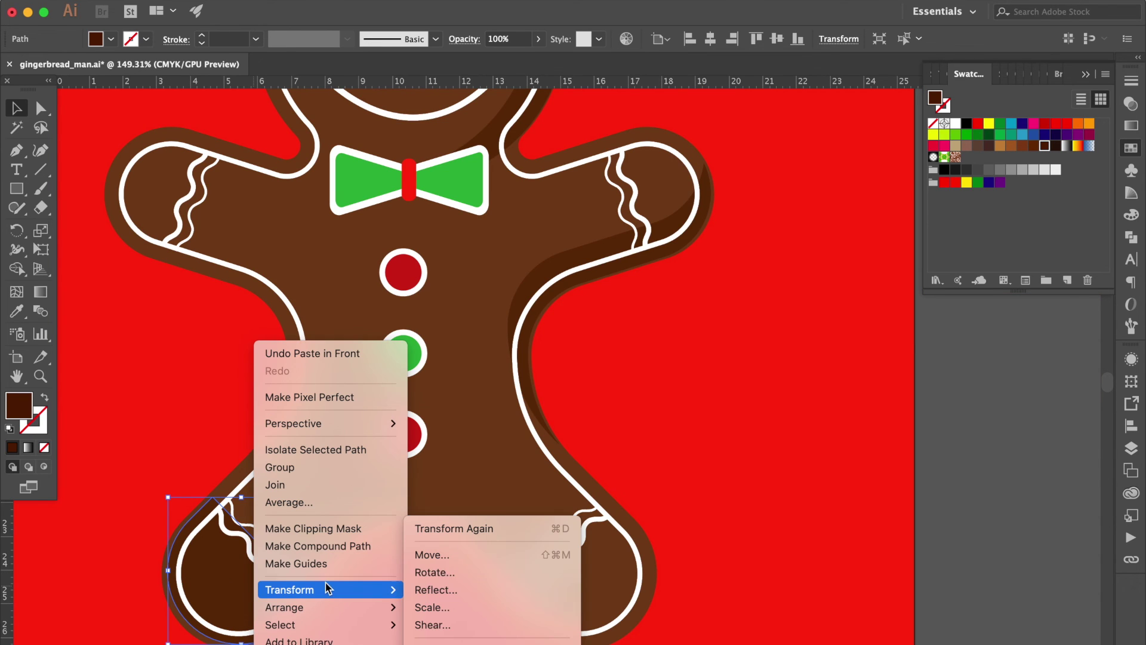
click(478, 581)
drag(284, 533, 575, 560)
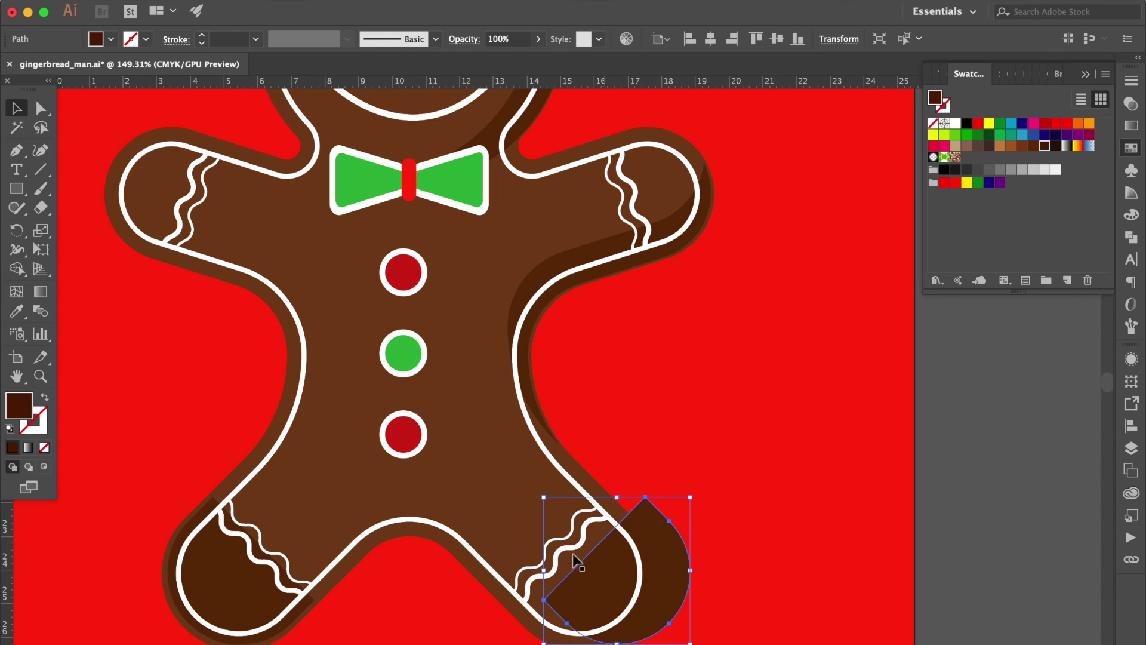
Place the right foot's wavy icing above the shading, and shift the shading left to fit inside the foot.
key(ctrl+shift+bracketleft)
click(528, 573)
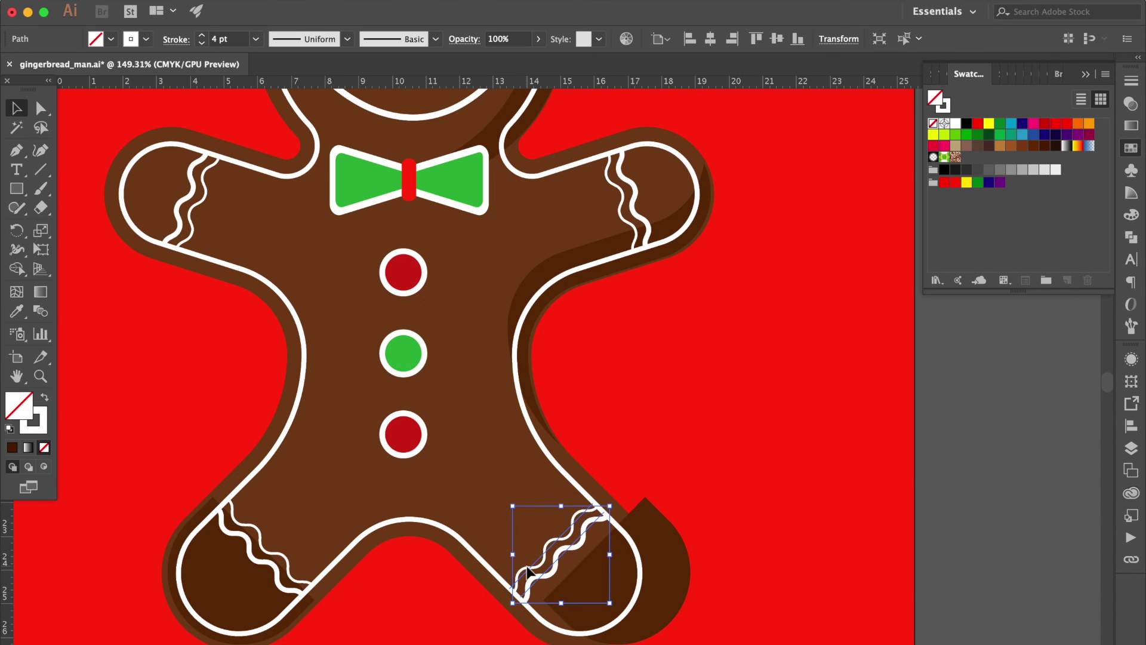
shift+click(528, 571)
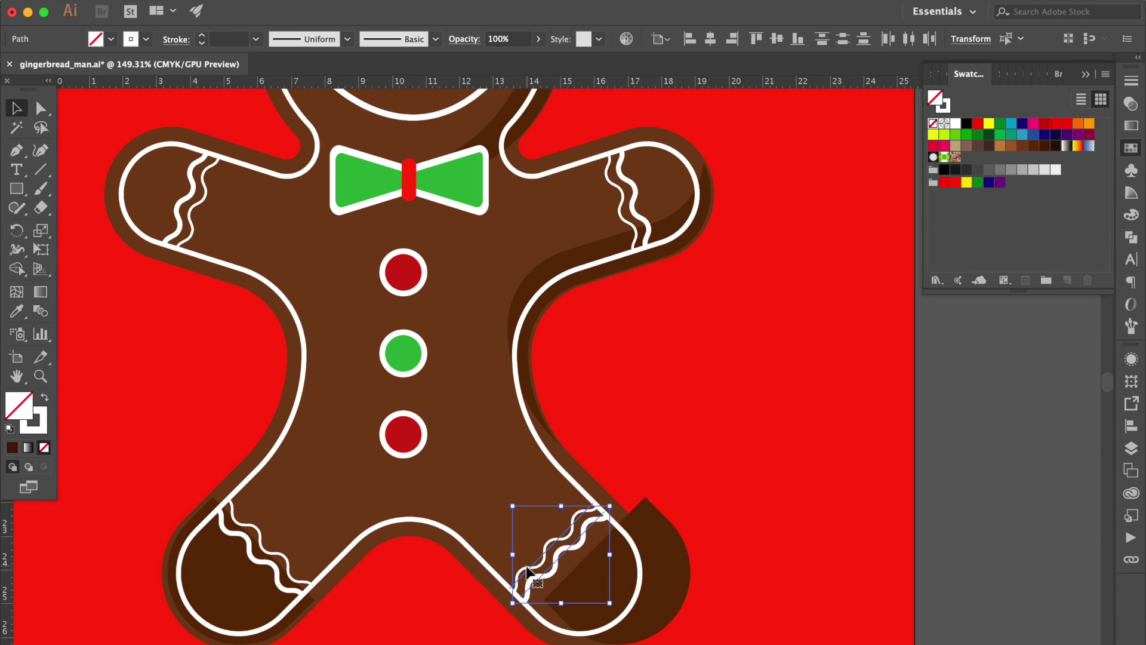
click(743, 507)
drag(669, 563, 633, 563)
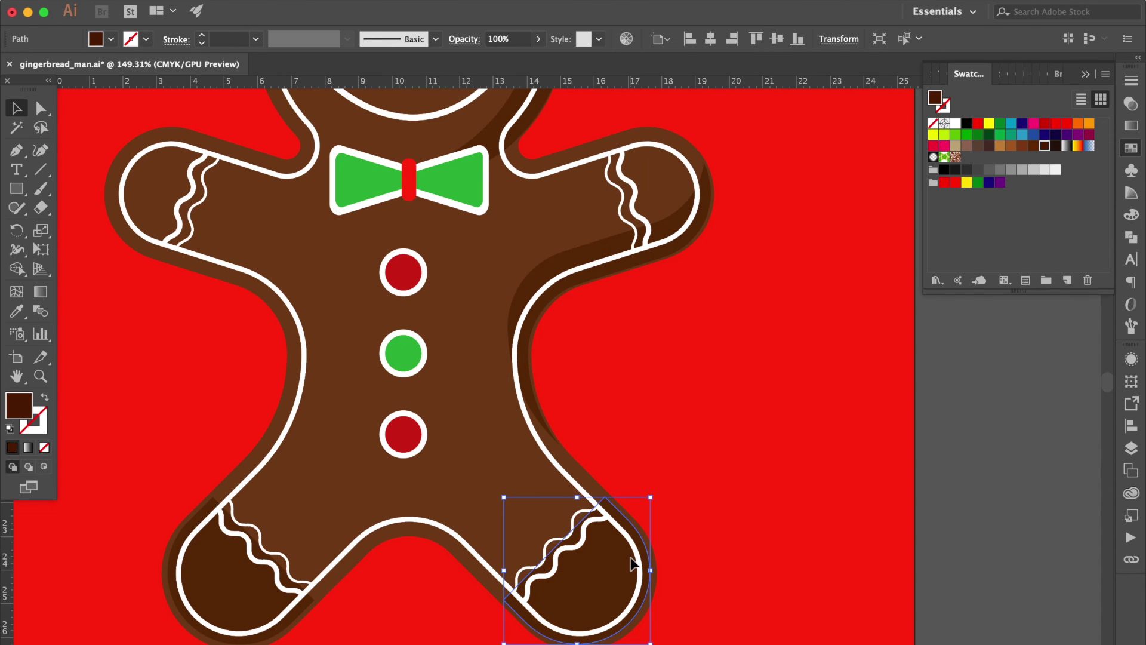
click(753, 513)
Nudge the right arm and body shading slightly inward, leaving a thin lighter brown margin along the edge.
scroll(709, 513, left, 2)
scroll(708, 513, up, 1)
click(717, 263)
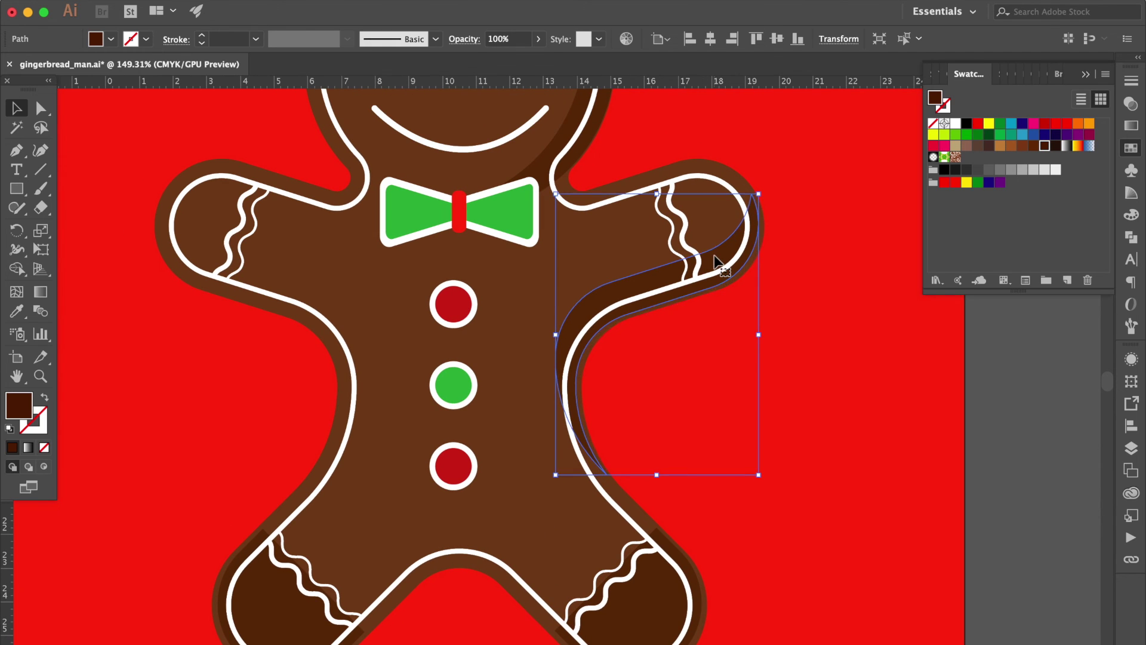
click(805, 320)
Nudge the head's crescent shading slightly left, leaving a thin lighter brown margin along the head's edge.
scroll(804, 320, down, 2)
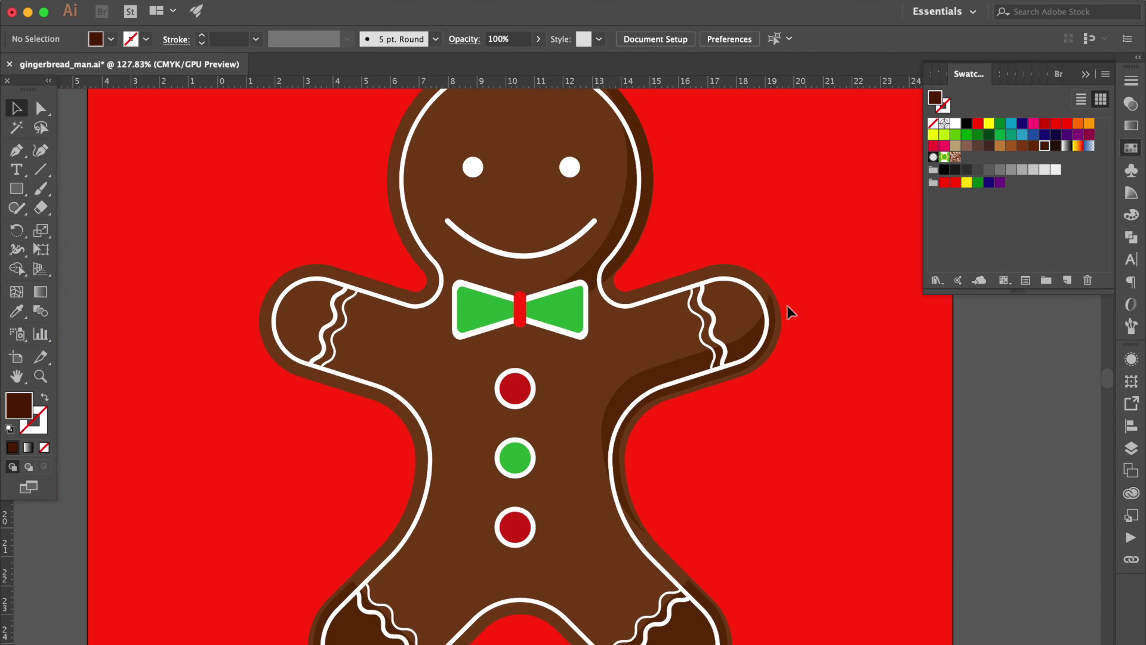
click(646, 142)
scroll(675, 167, up, 2)
scroll(674, 168, left, 1)
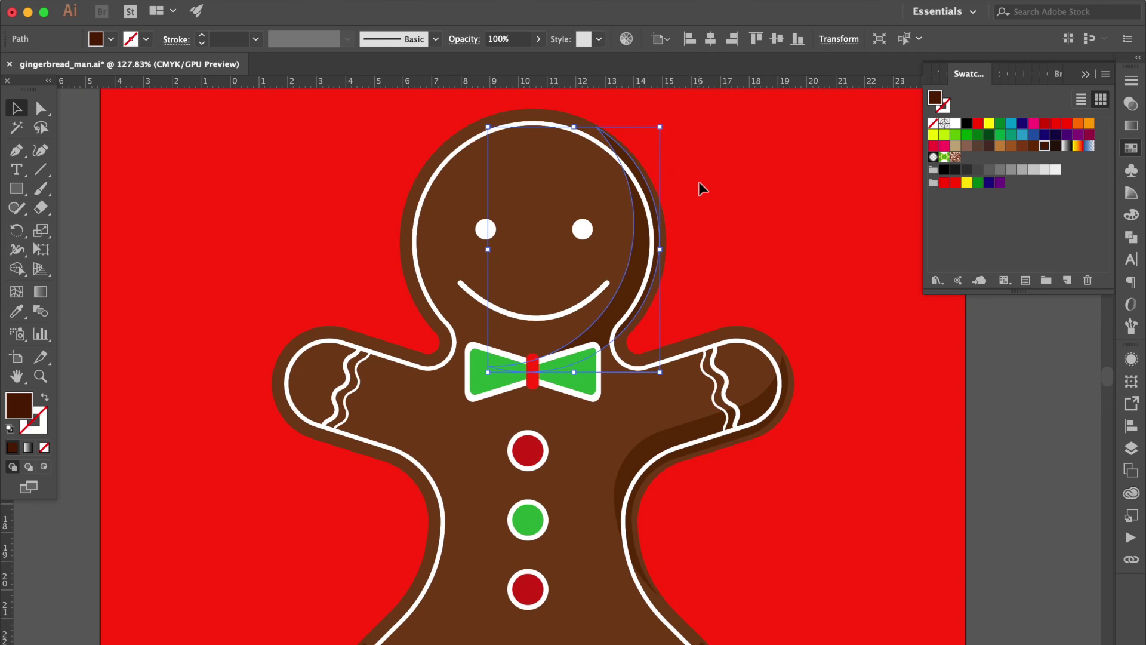
click(699, 184)
Lighten the gingerbread body's brown fill to C 36, M 65, Y 90, K 33.
scroll(709, 219, down, 5)
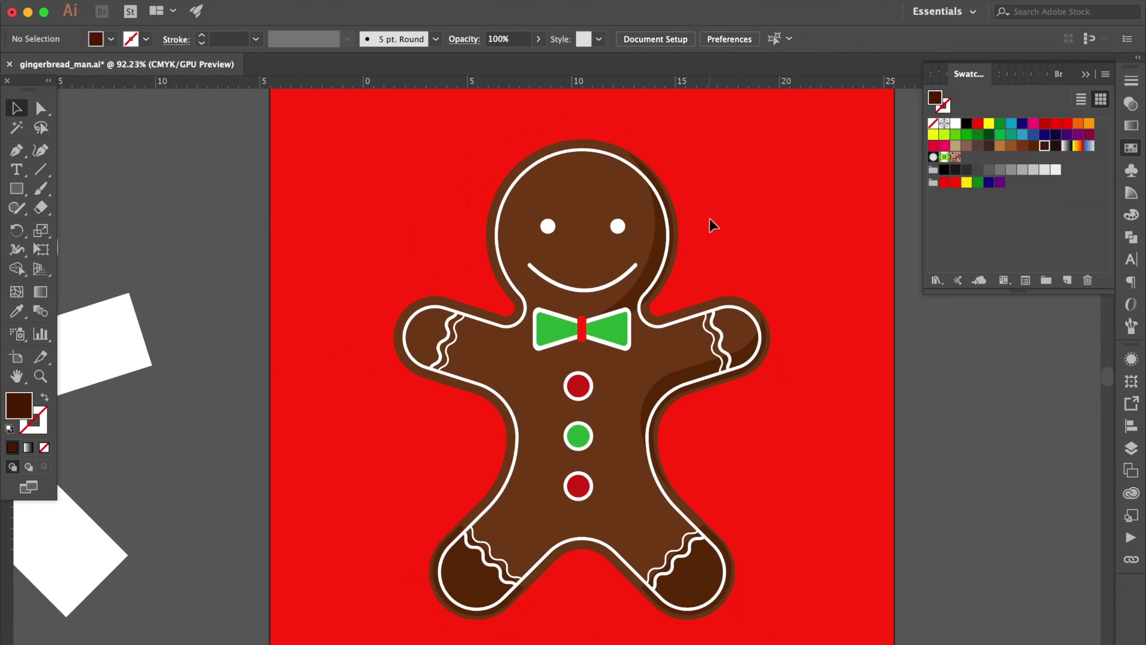
click(657, 329)
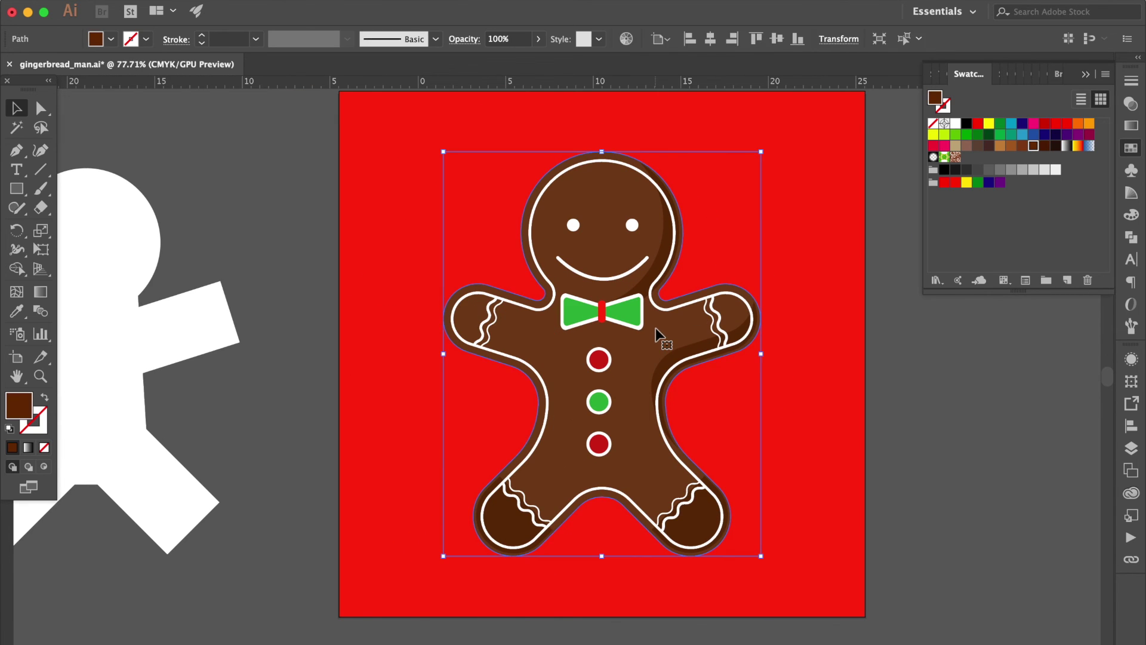
click(1130, 215)
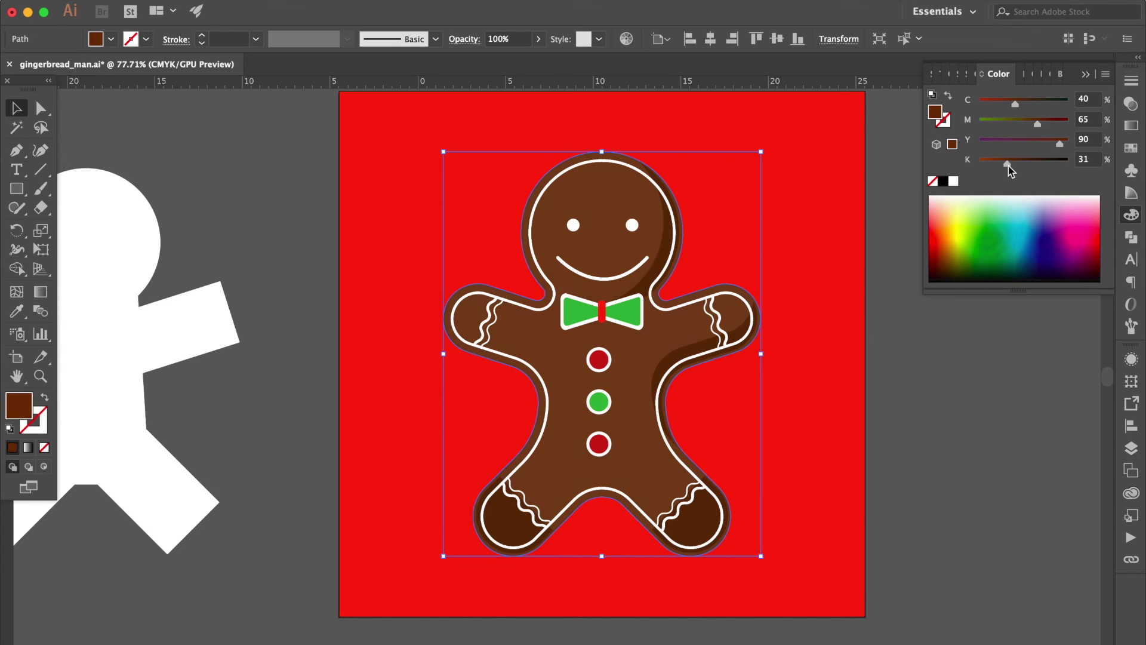
click(900, 401)
key(cmd+z)
click(860, 401)
scroll(860, 401, down, 2)
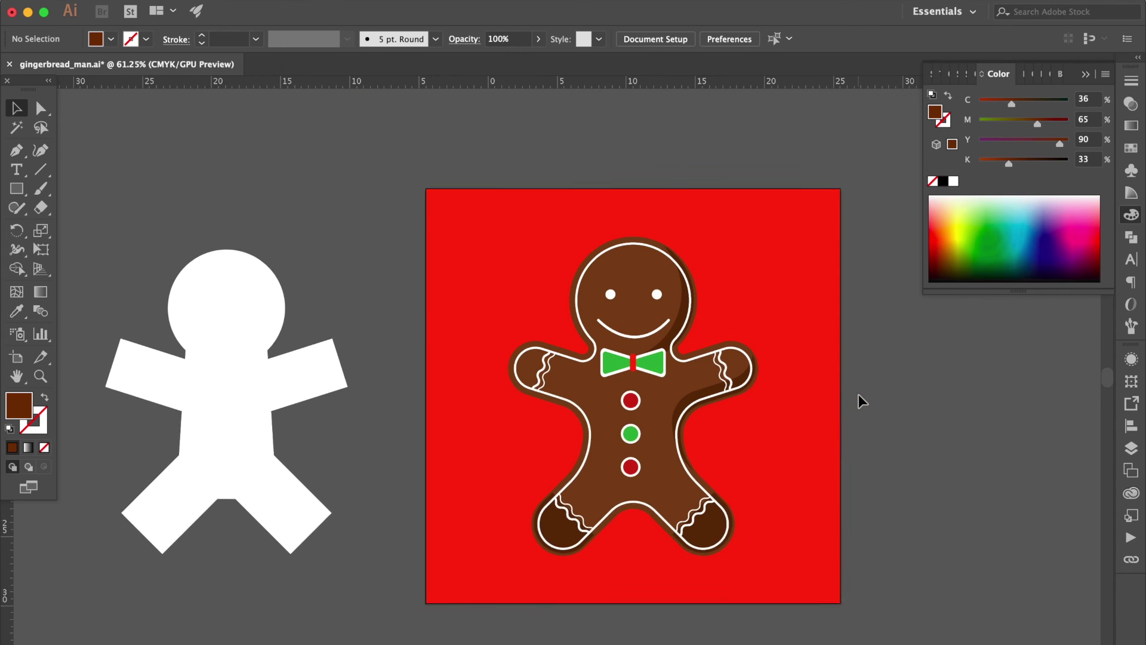
Duplicate the gingerbread body shape behind the original and fill the copy with black.
scroll(860, 401, up, 1)
click(608, 257)
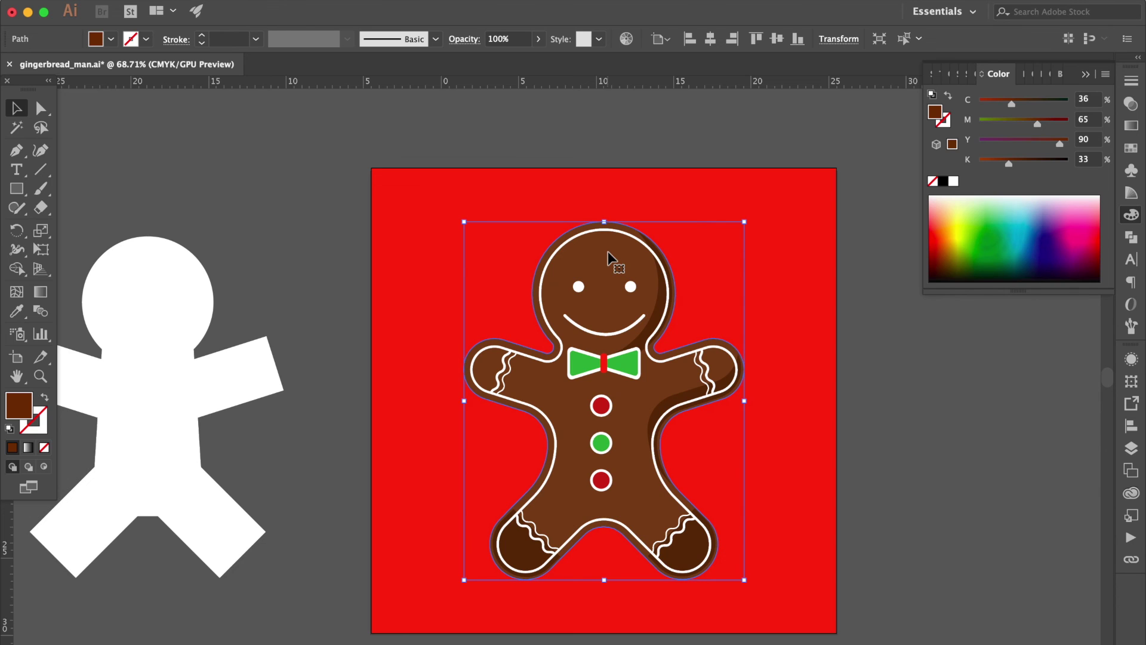
click(752, 213)
click(614, 255)
click(1131, 148)
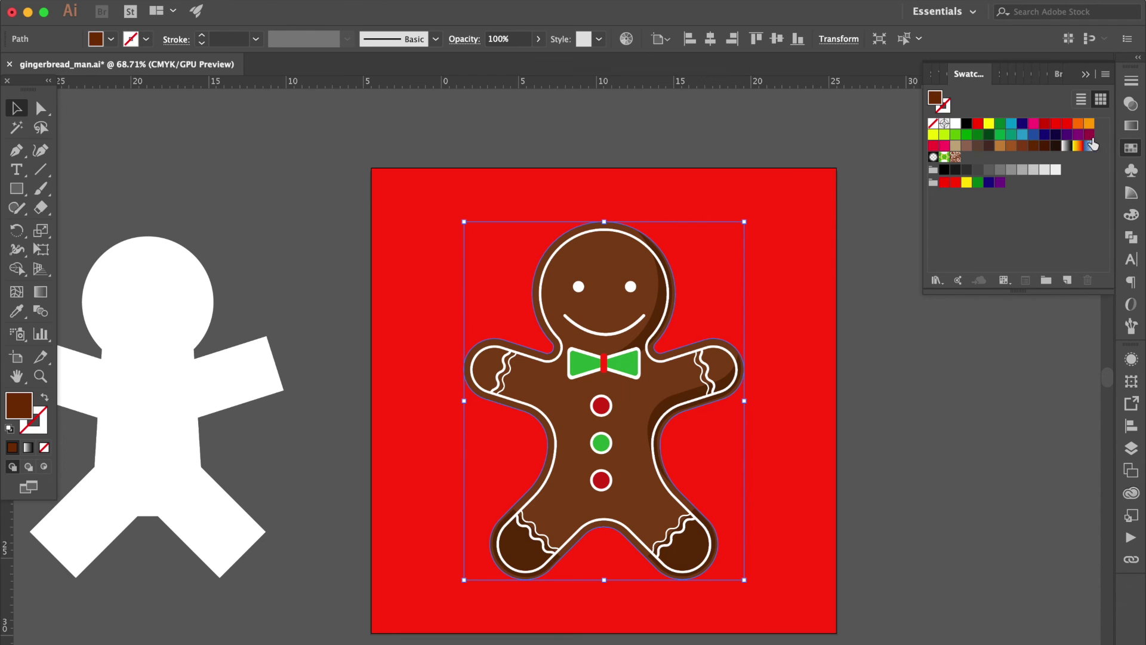
click(965, 124)
Offset the black copy slightly to the right and down so it peeks out as a shadow.
key(Right)
key(Right)
key(Right)
key(Right)
key(Right)
key(Down)
key(Down)
key(Down)
key(Down)
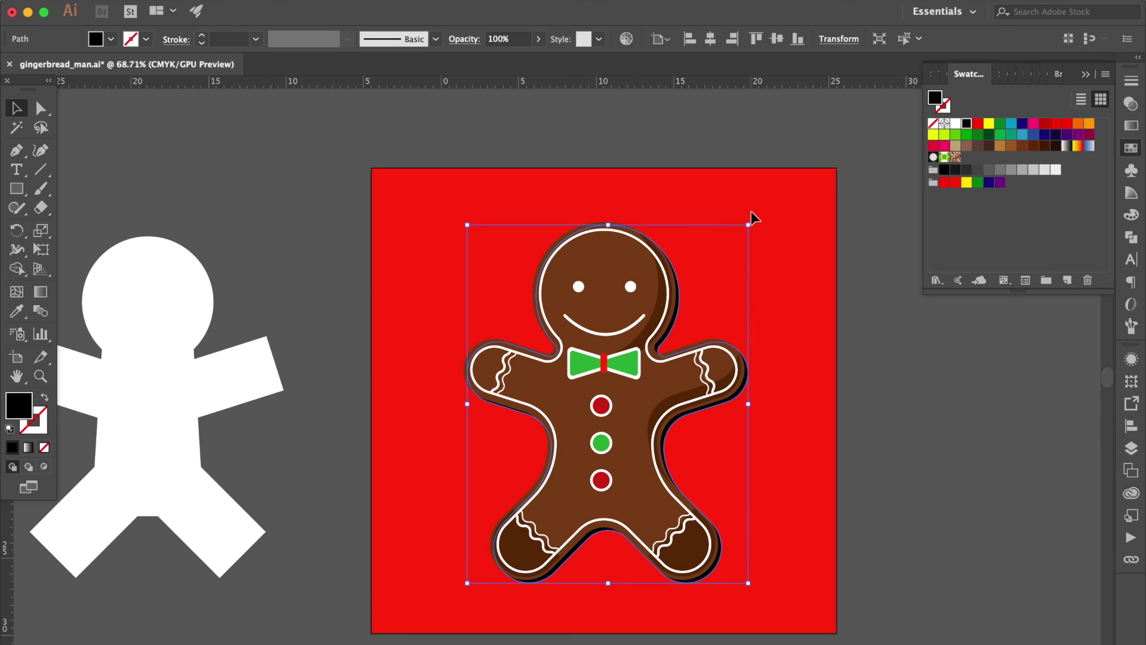
Apply a Gaussian Blur with a 25-pixel radius to the black shadow shape.
click(357, 1)
mouse_move(555, 331)
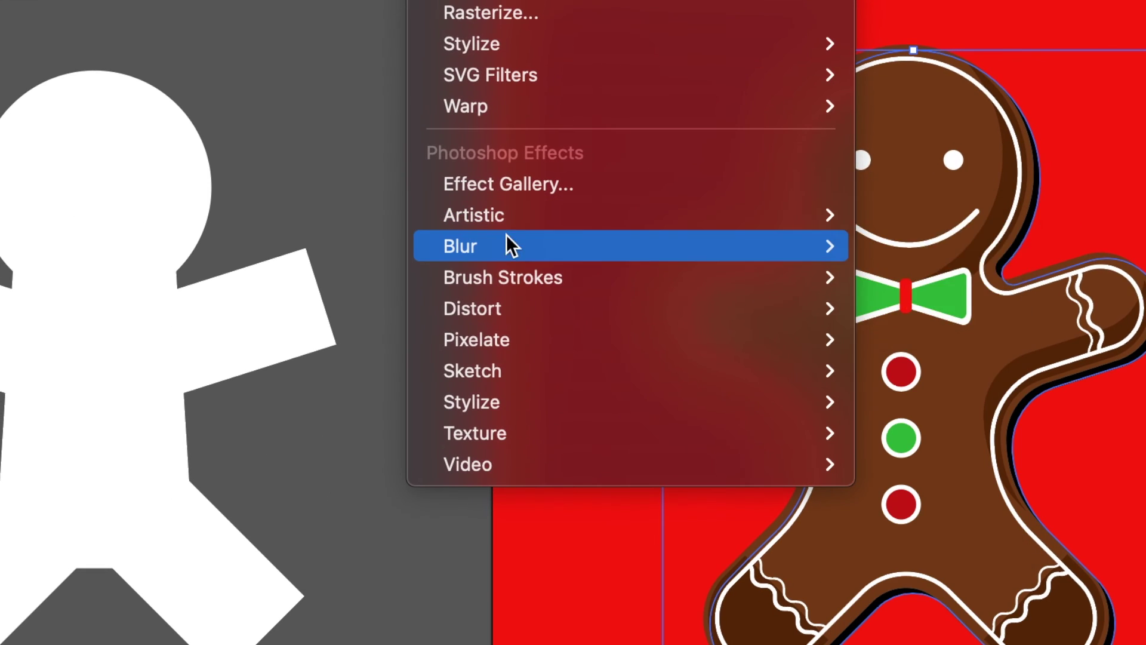
click(903, 245)
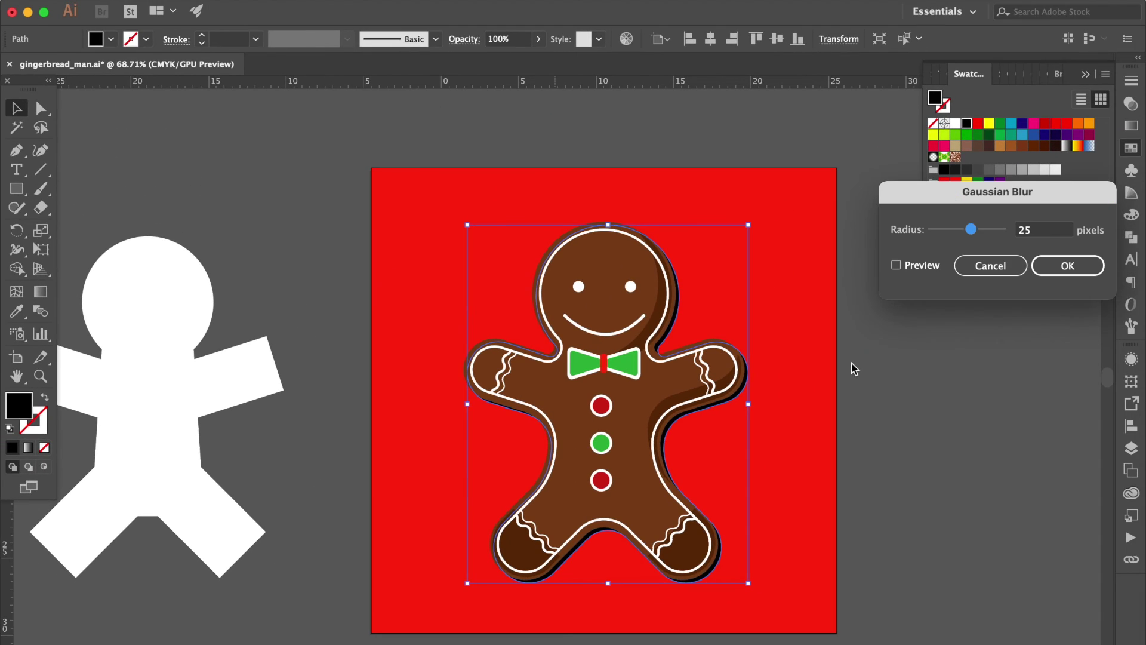
click(924, 266)
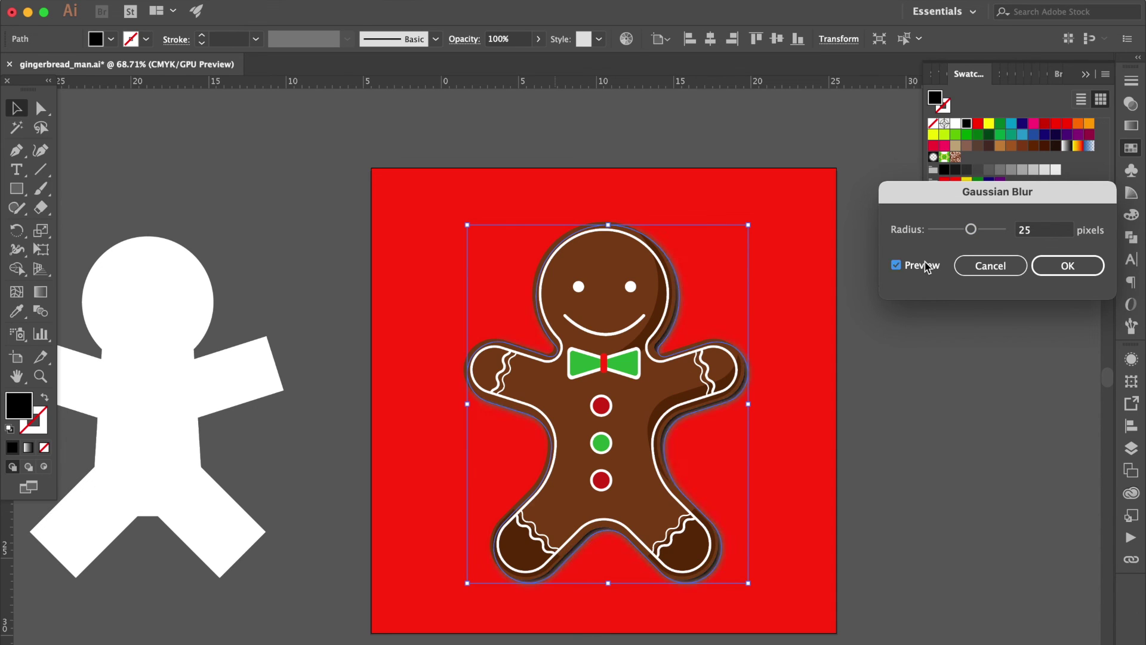
click(1067, 265)
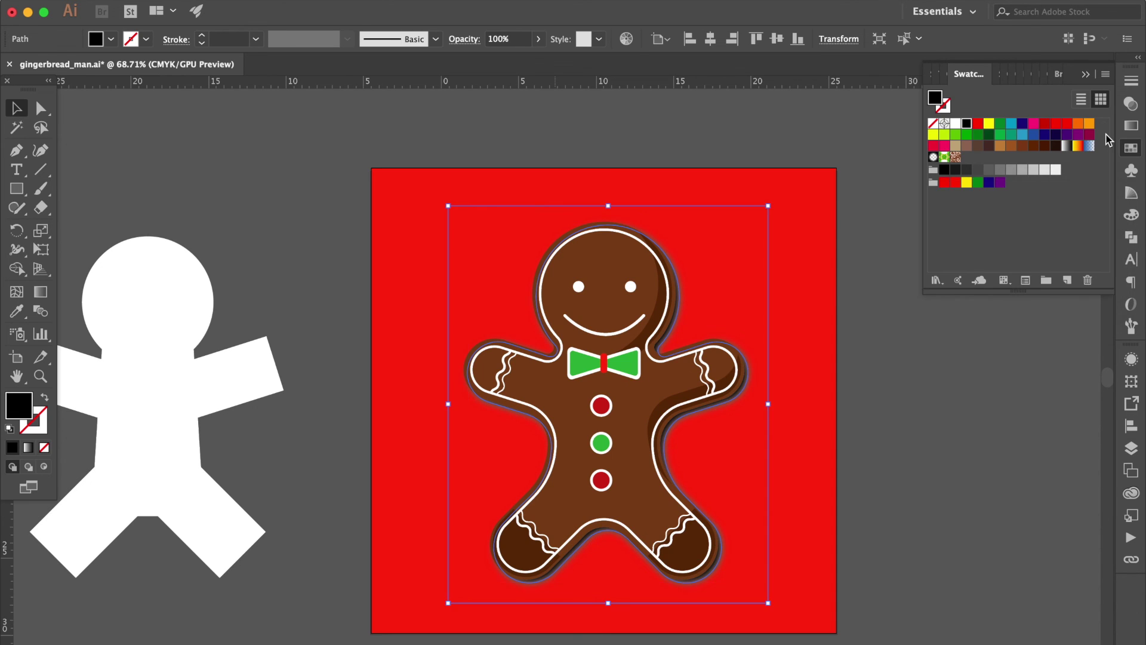
Set the shadow's blending mode to Multiply and its opacity to 51%.
click(1128, 105)
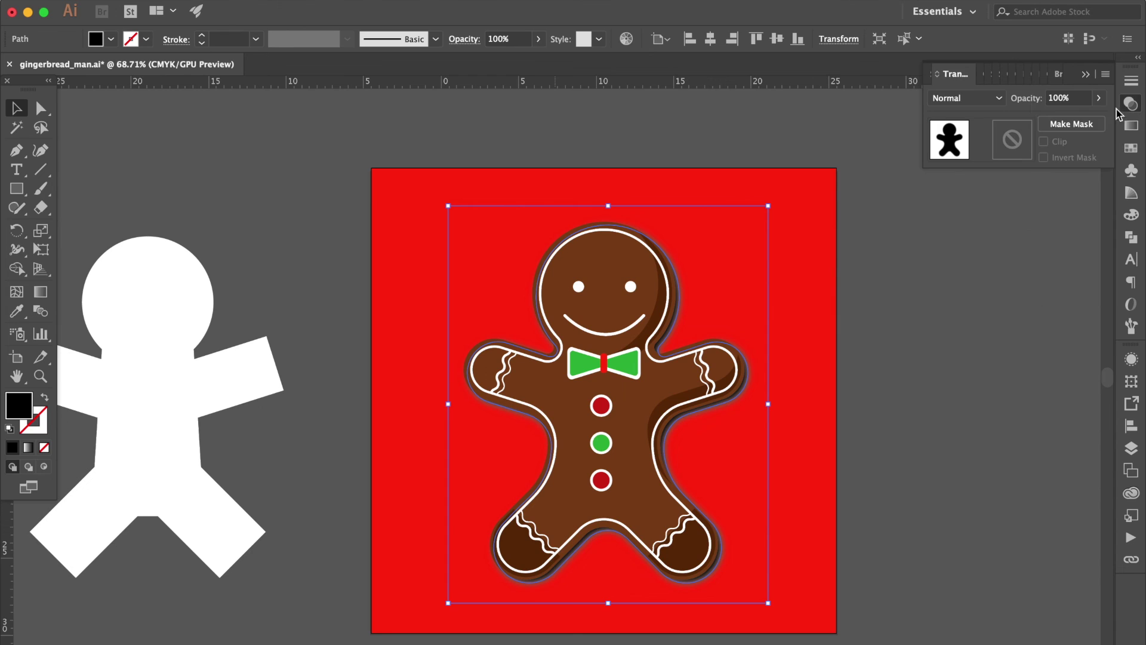
click(991, 101)
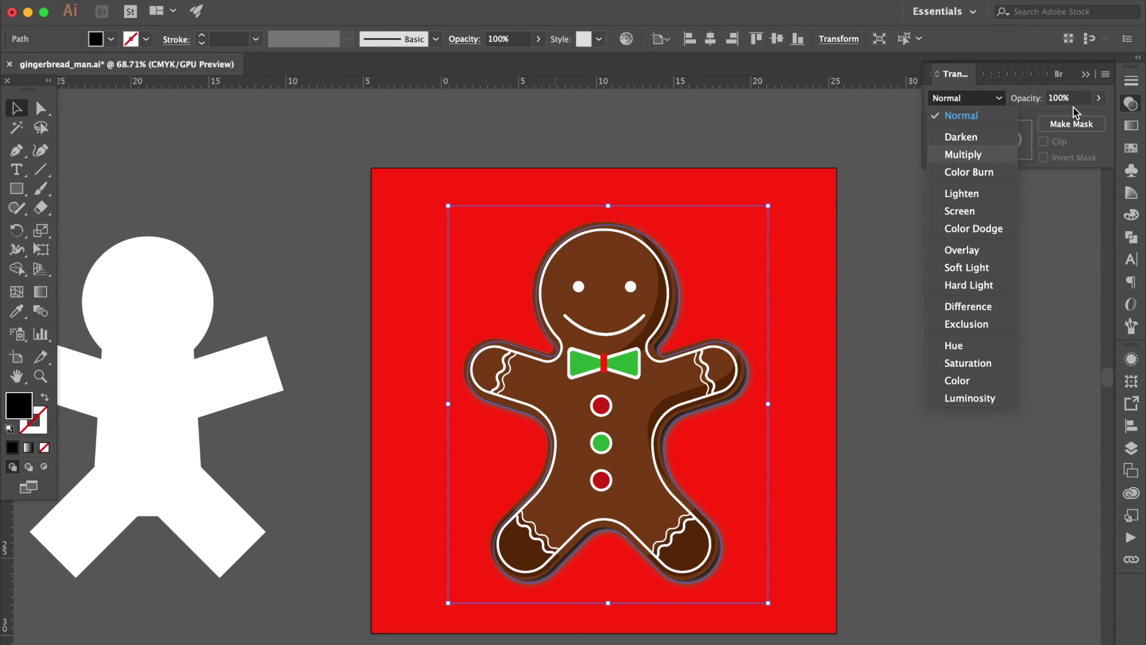
key(Return)
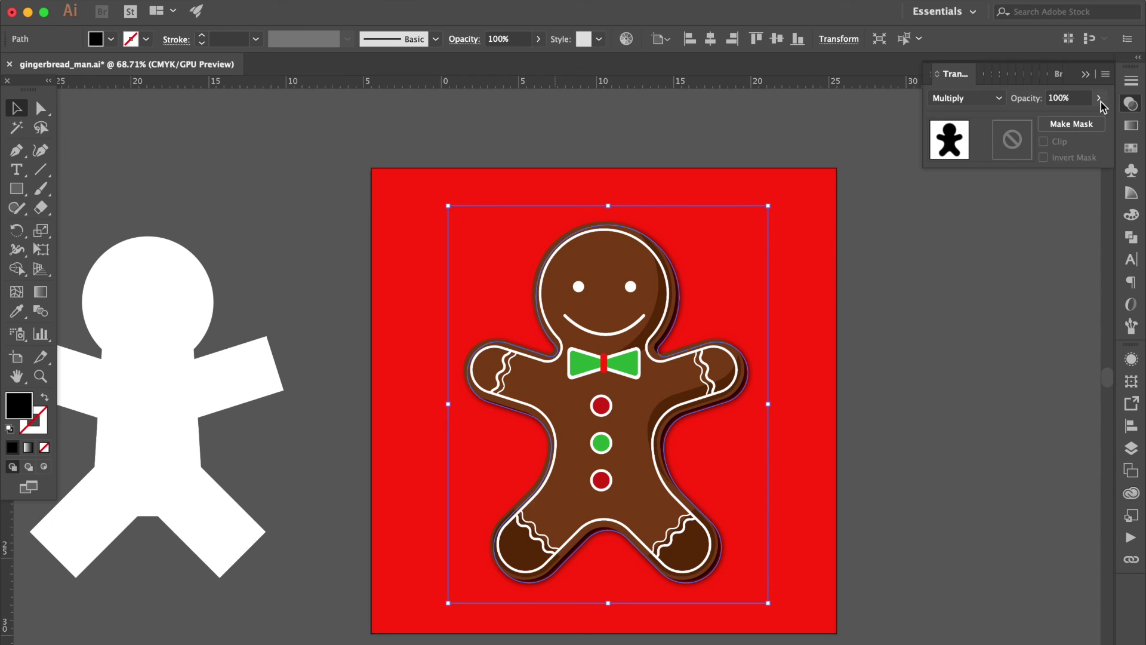
click(1100, 99)
drag(1097, 118, 1077, 119)
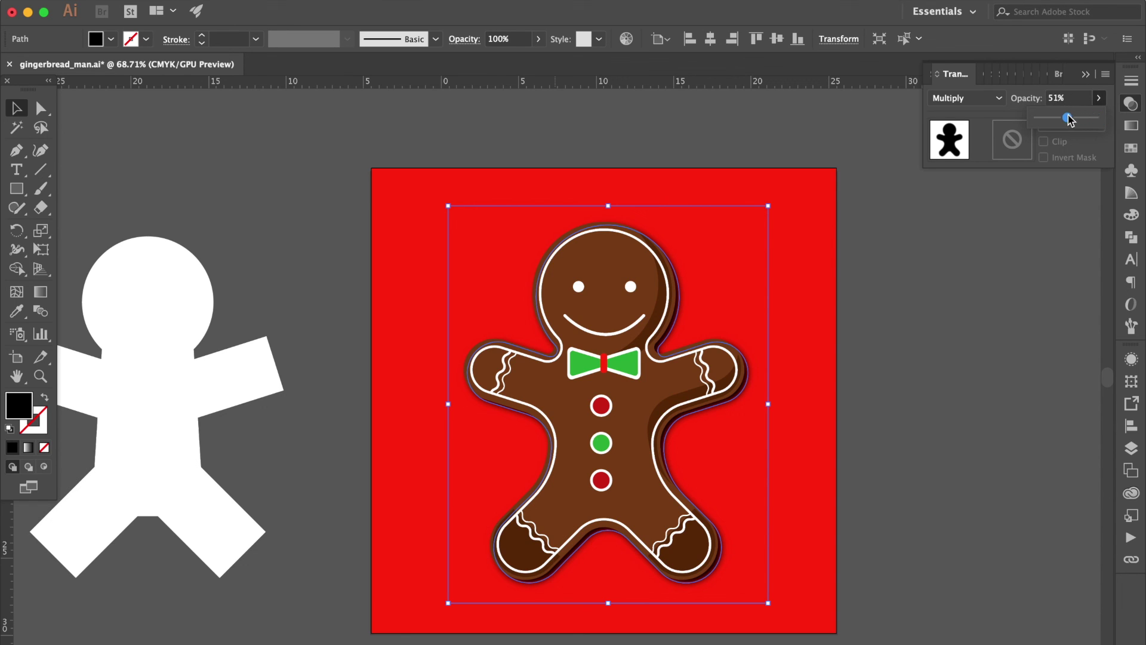
click(750, 380)
click(750, 381)
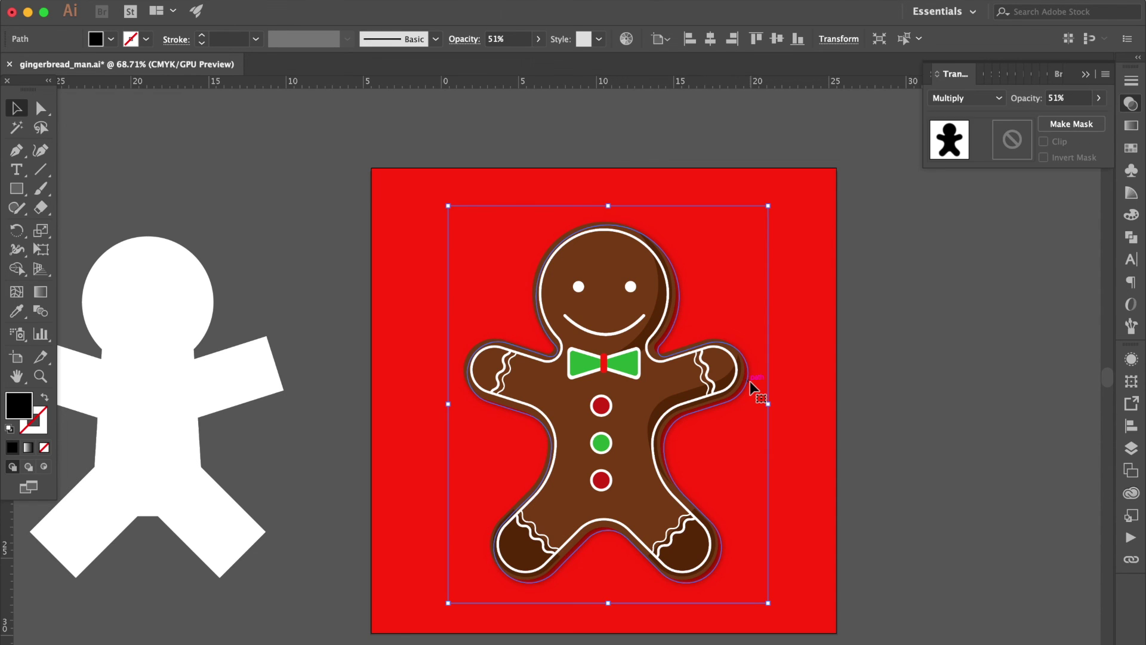
Nudge the blurred shadow a little further right and down from the gingerbread body, and deselect it.
key(Right)
key(Right)
key(Right)
key(Down)
key(Down)
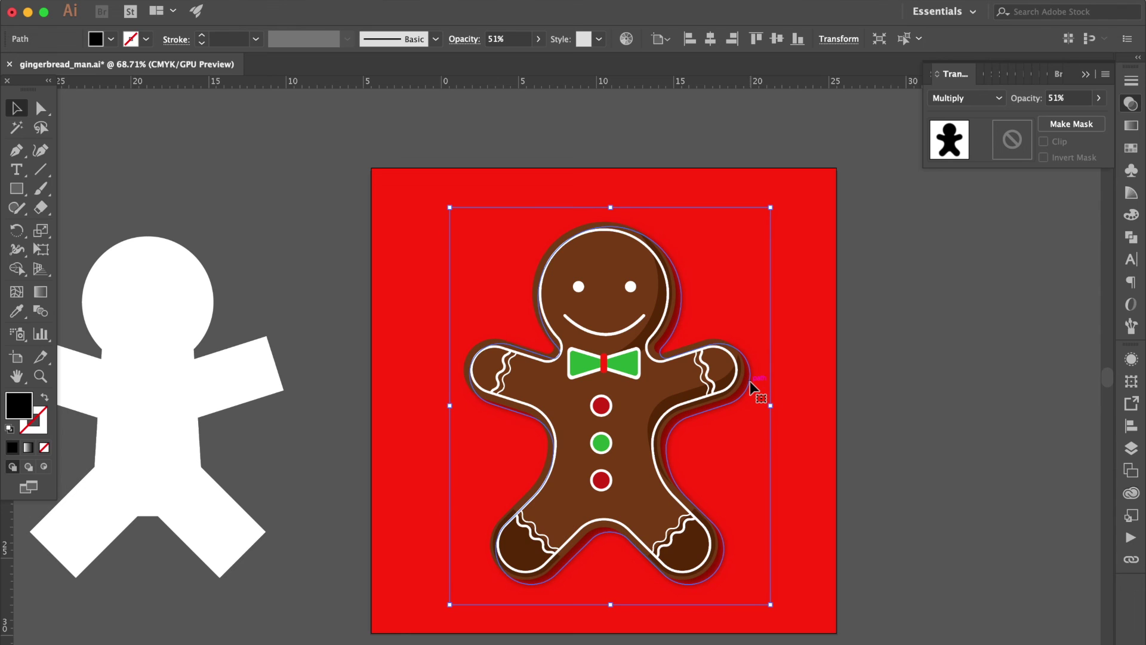
click(871, 389)
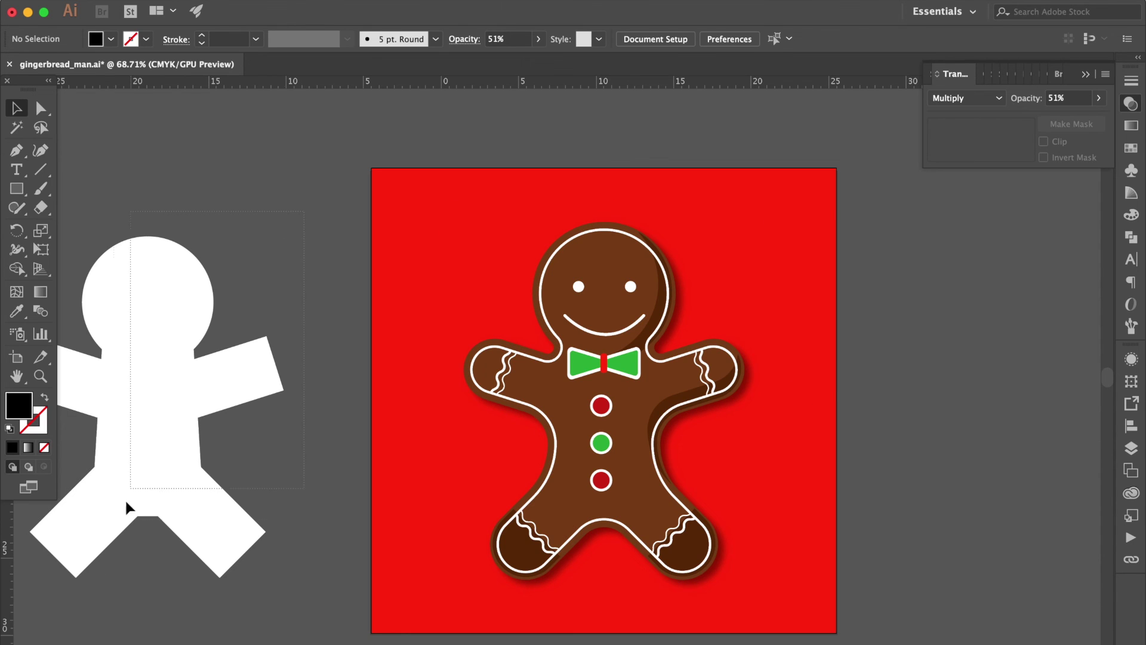